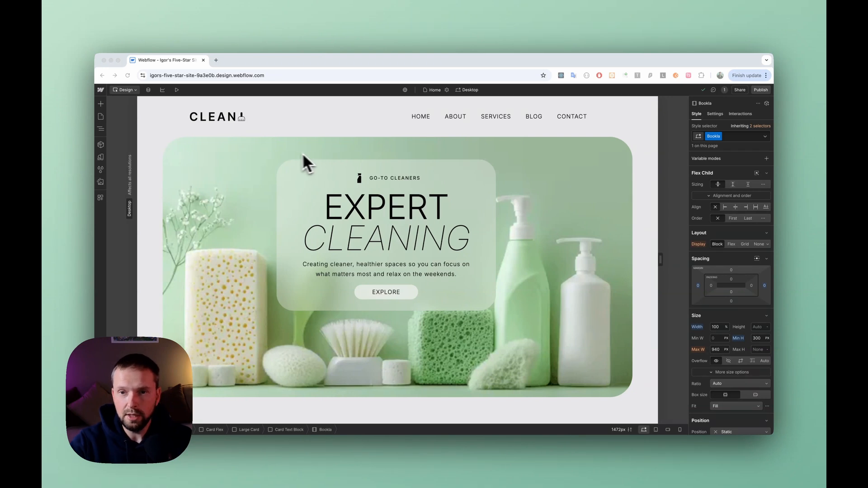
- Go to the empty Bookla block in the page's Book Now section and launch the connected Bookla app
scroll(228, 146, down, 10)
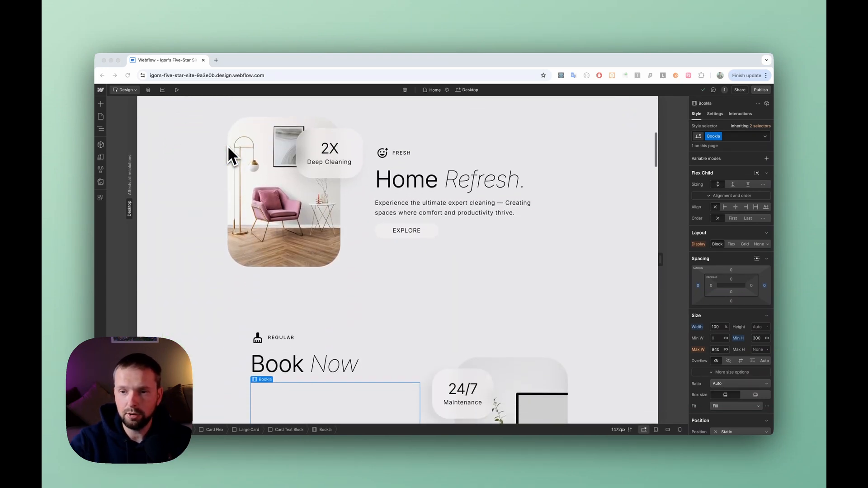
scroll(228, 146, down, 2)
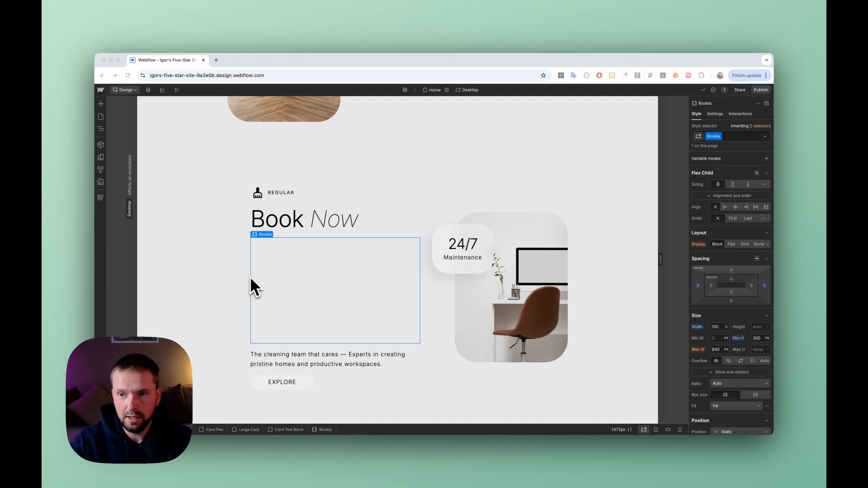
scroll(224, 243, up, 1)
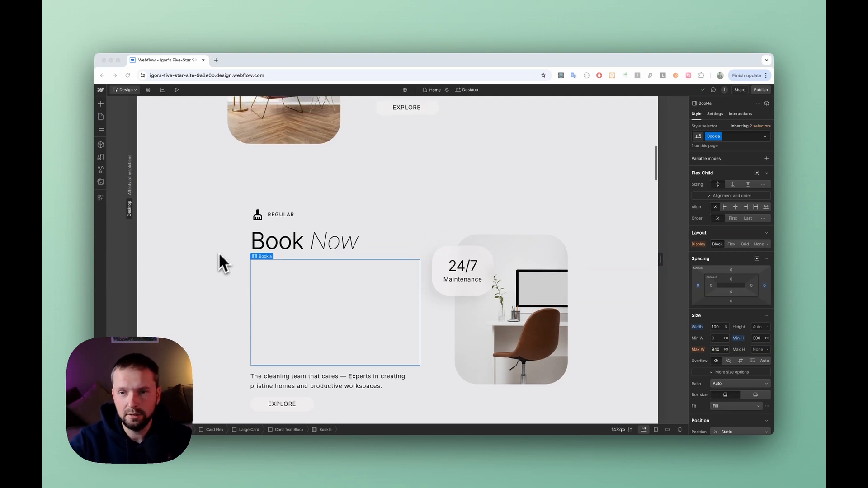
scroll(216, 267, down, 2)
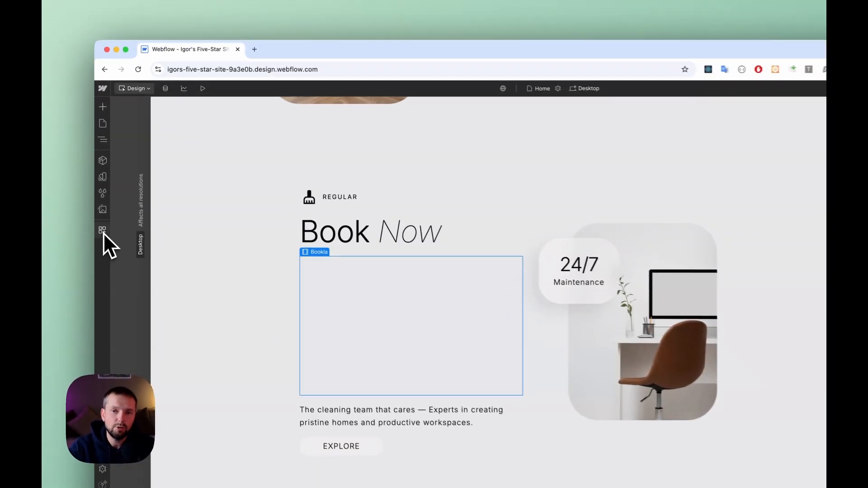
click(100, 198)
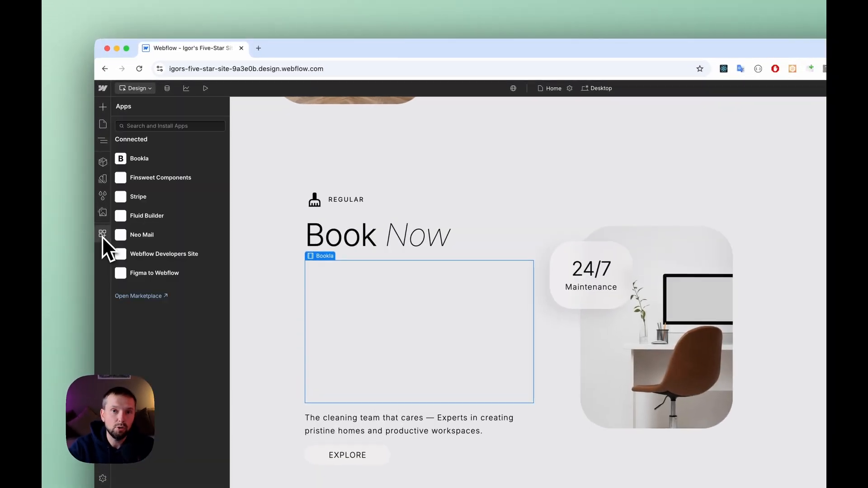
mouse_move(148, 158)
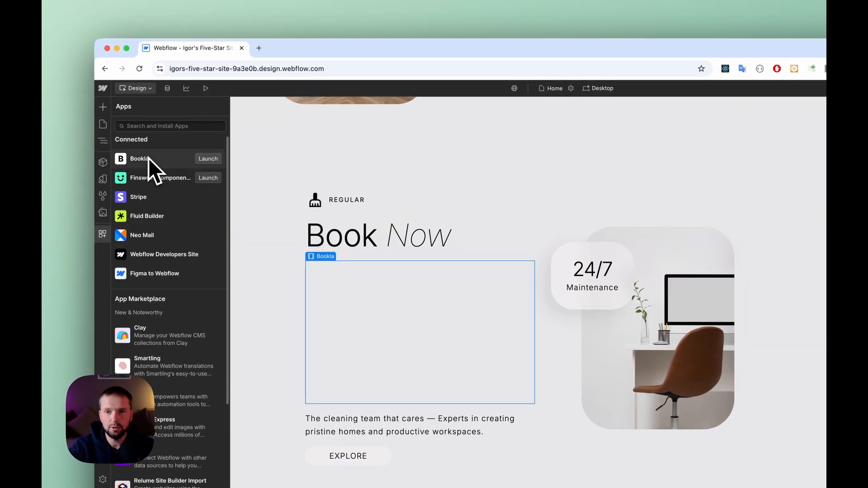
click(209, 159)
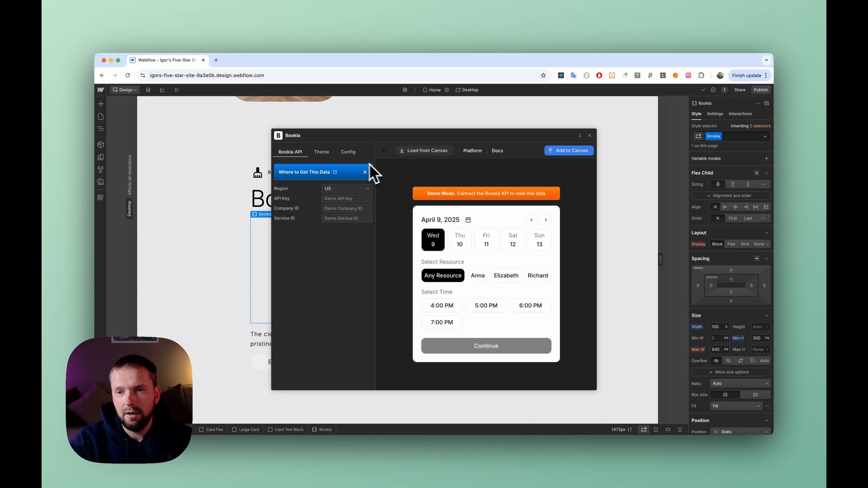
- Look through the Bookla app's API, Theme and Config settings
click(322, 152)
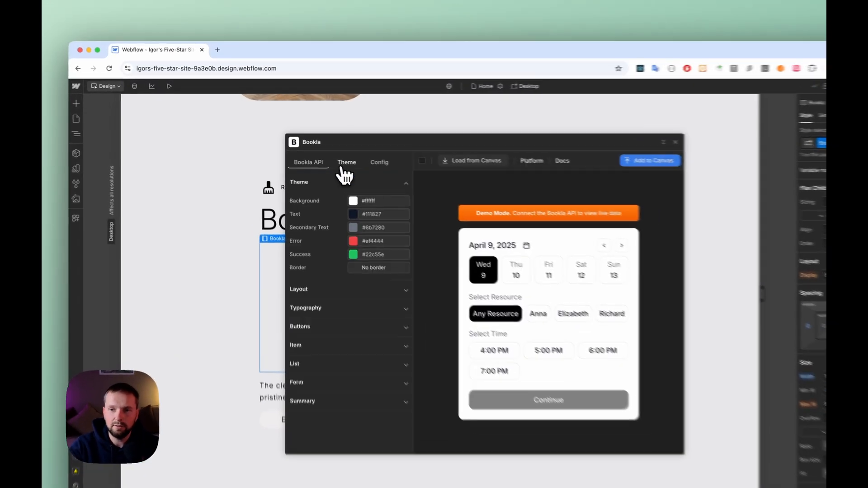
click(348, 152)
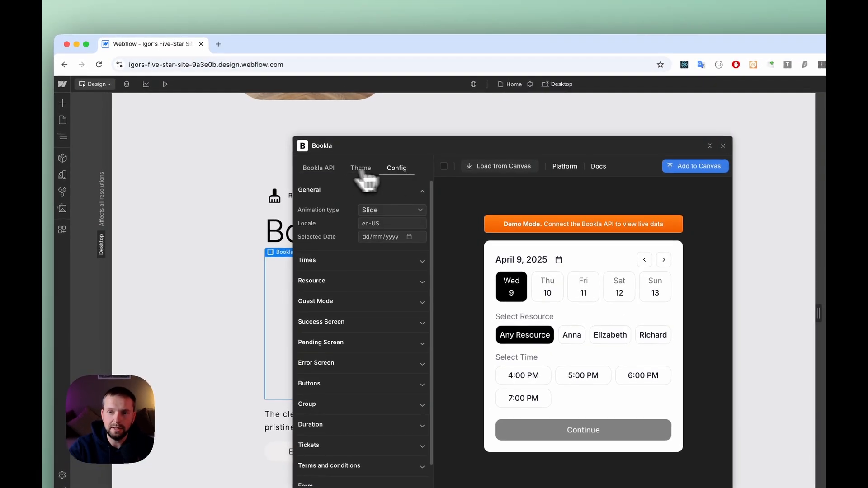
click(318, 168)
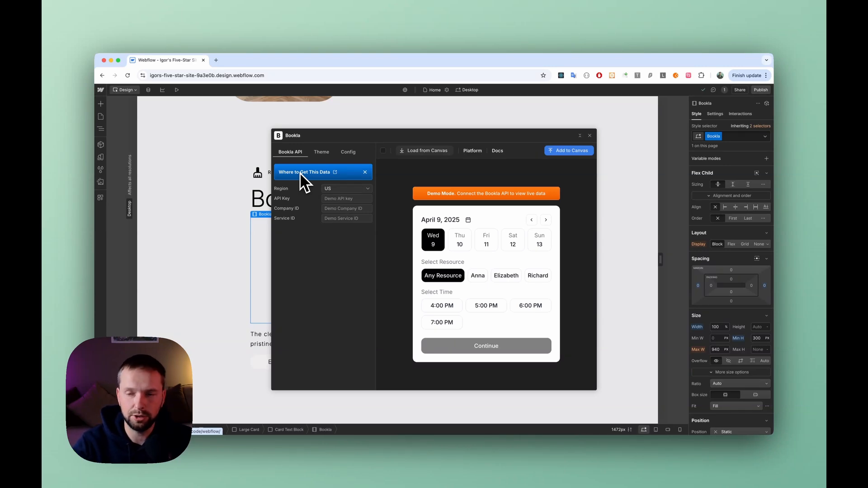
click(321, 152)
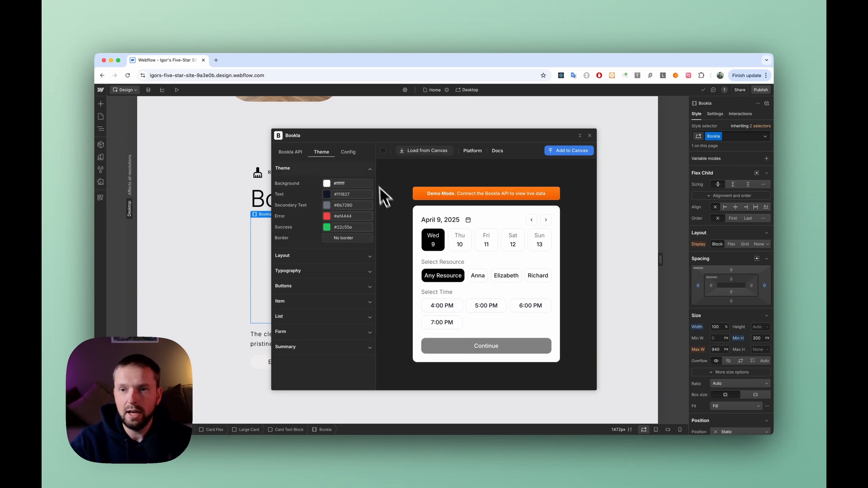
click(349, 152)
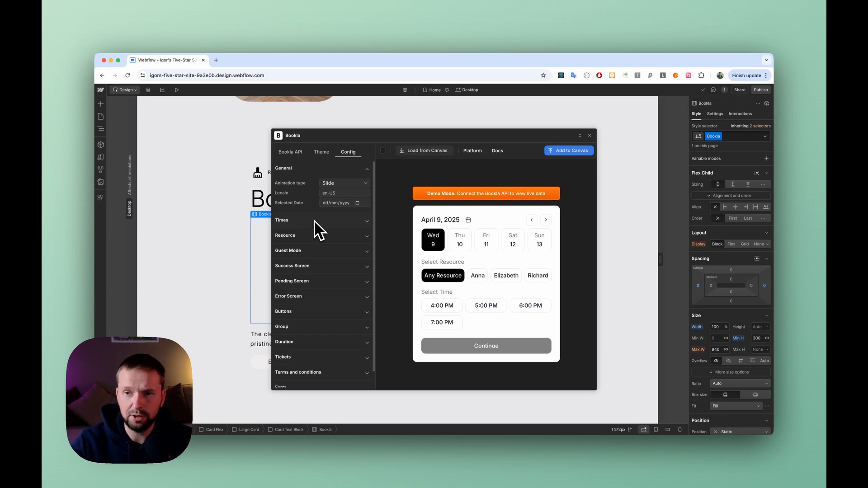
- Set the backdrop behind the booking widget preview to the blue-to-purple gradient preset
click(383, 152)
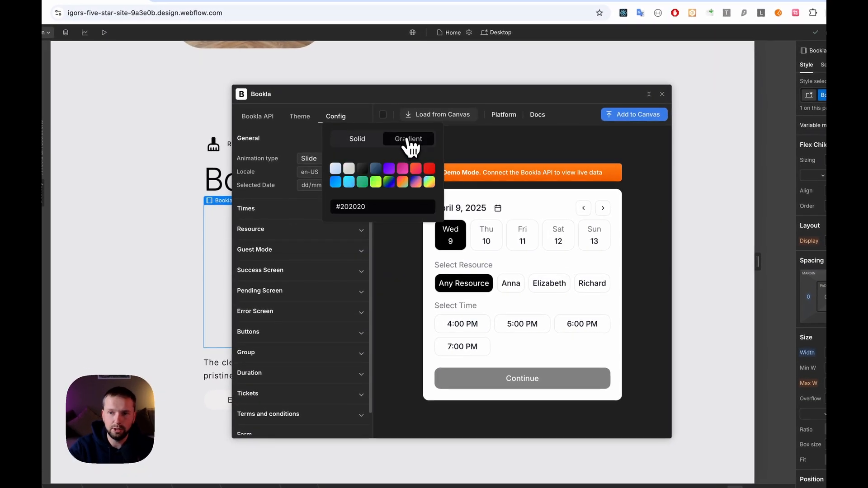
click(408, 140)
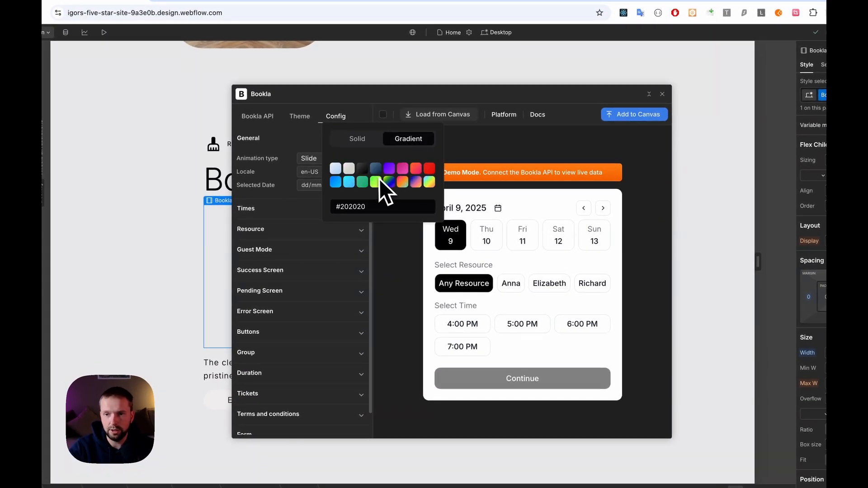
click(414, 185)
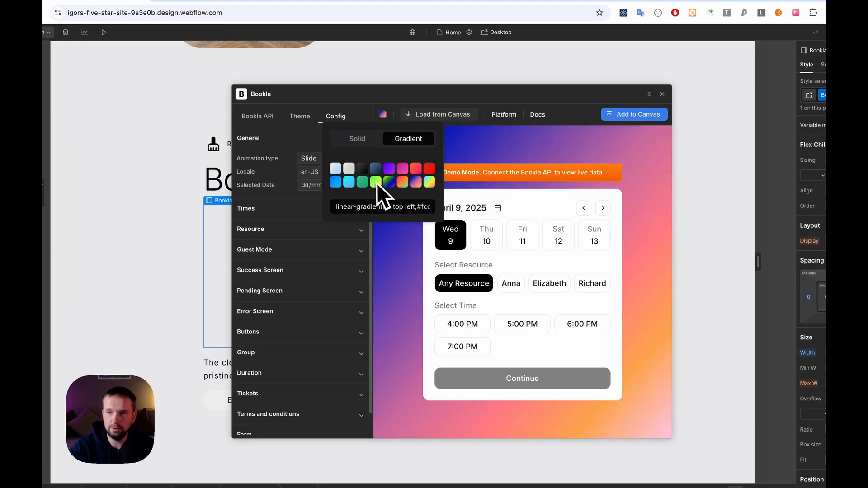
click(388, 171)
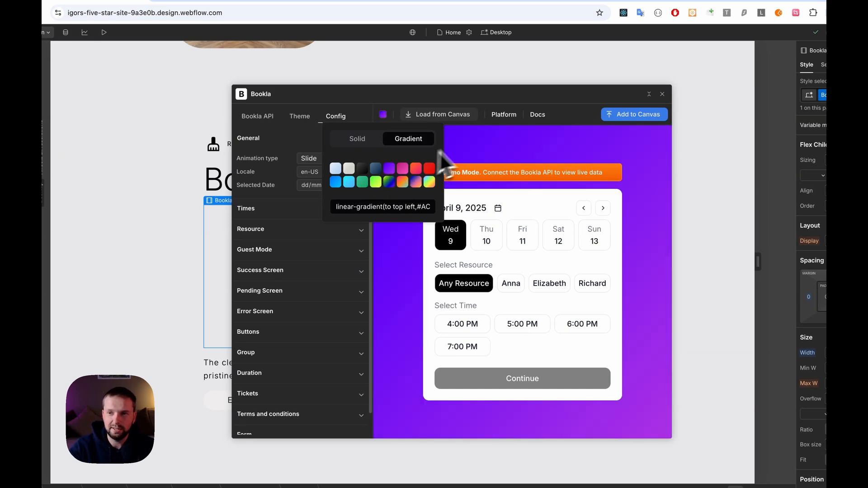
click(472, 143)
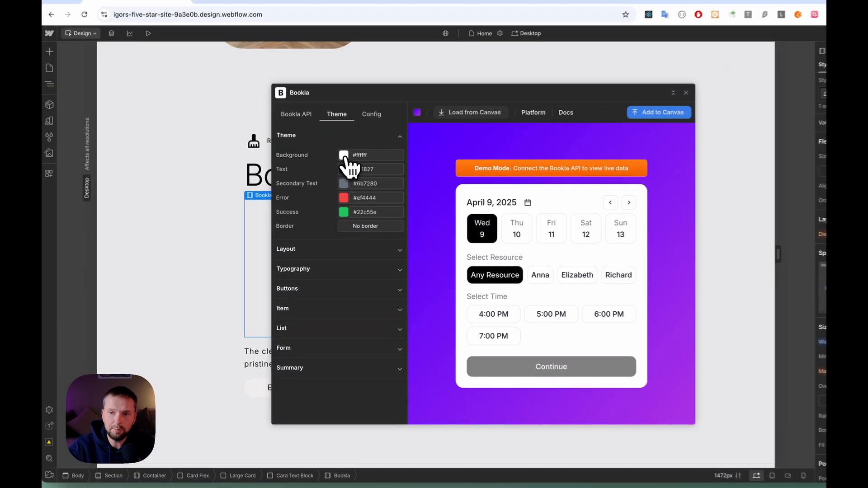
- Set the booking widget's theme background to the solid light blue #8ec3fb
click(329, 184)
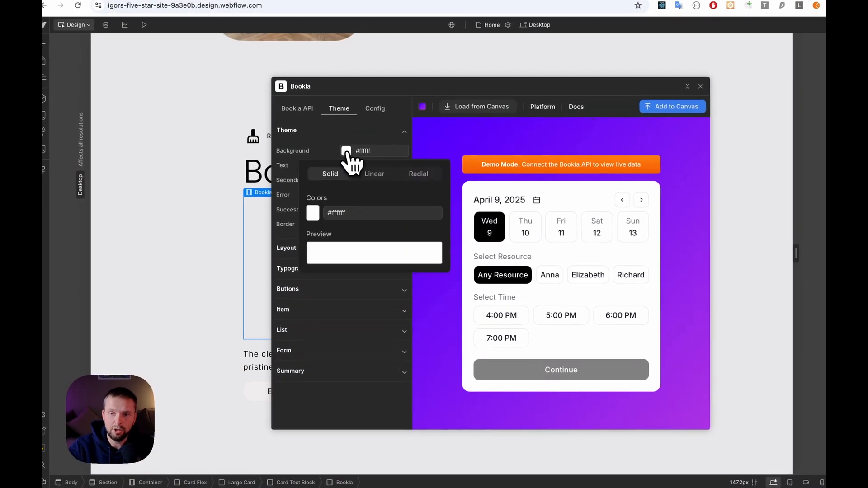
click(313, 213)
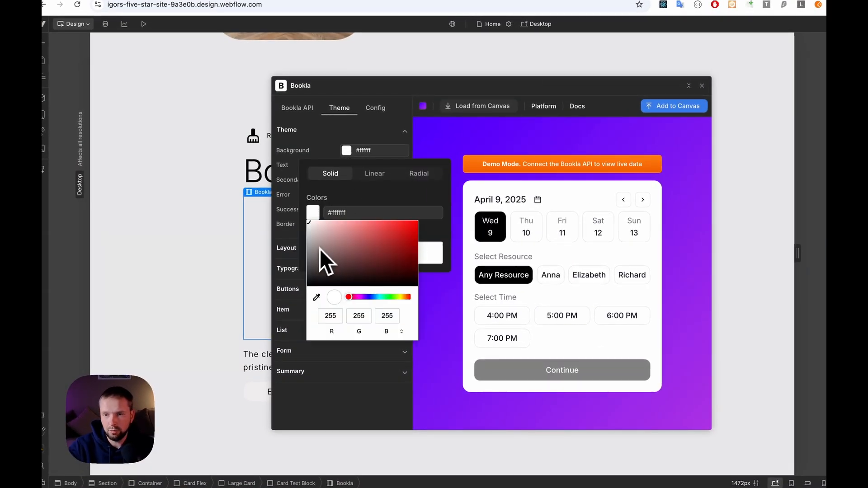
drag(357, 297, 374, 297)
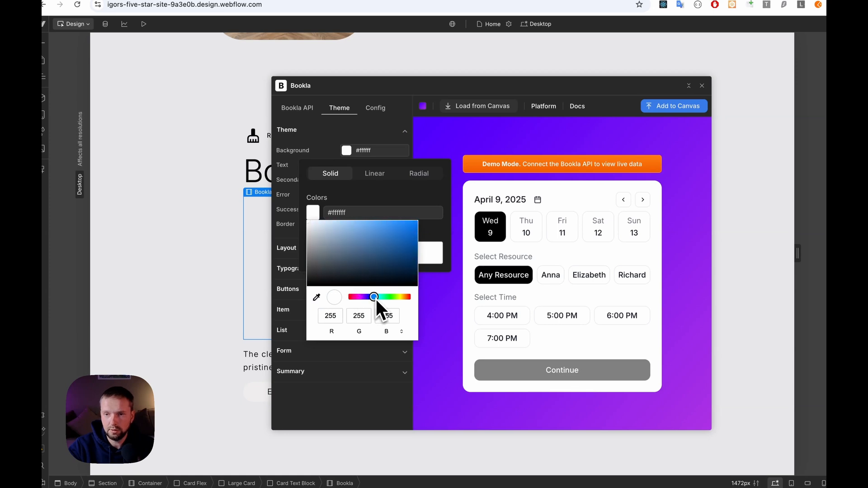
click(346, 227)
drag(349, 232, 356, 223)
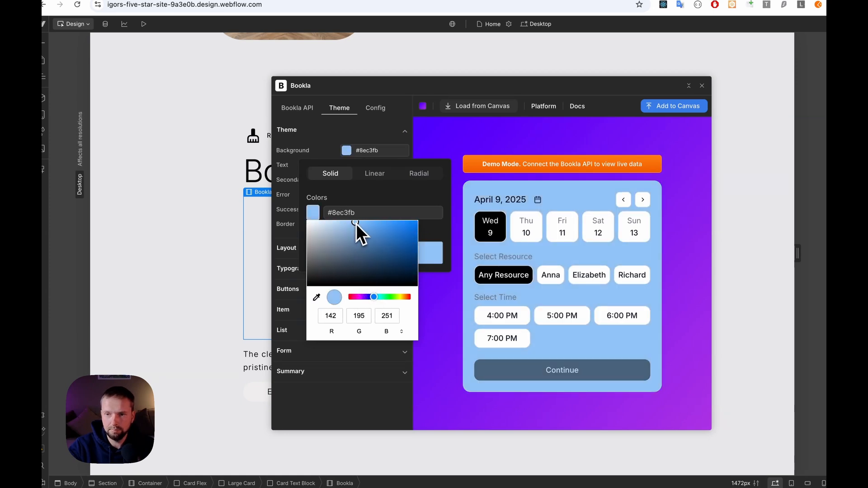
click(360, 191)
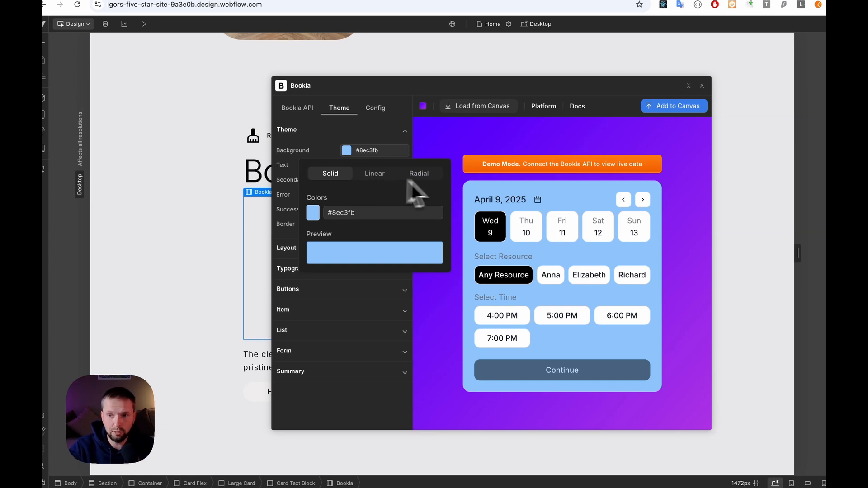
- Change the widget background to a linear gradient and set its second color to #4d70ff
click(378, 180)
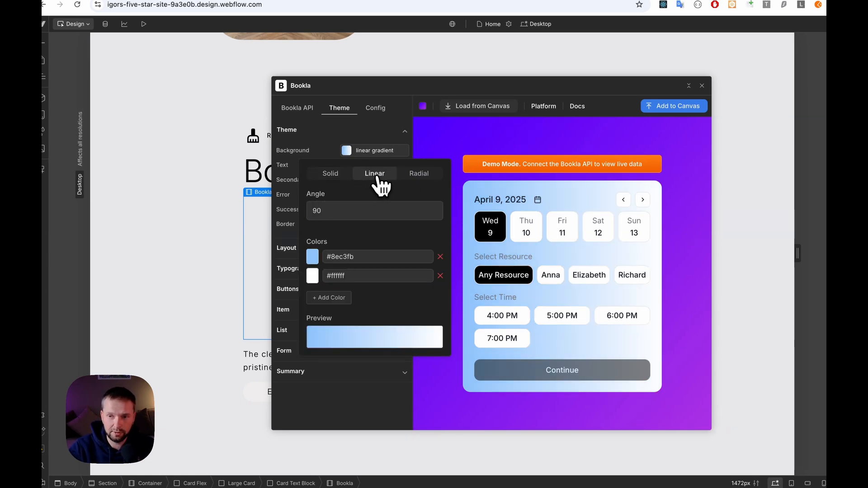
click(313, 277)
click(371, 360)
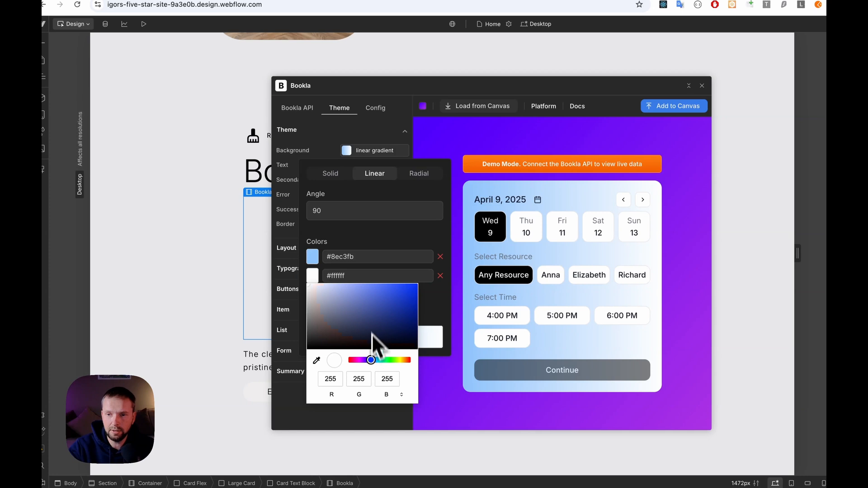
click(386, 283)
click(386, 281)
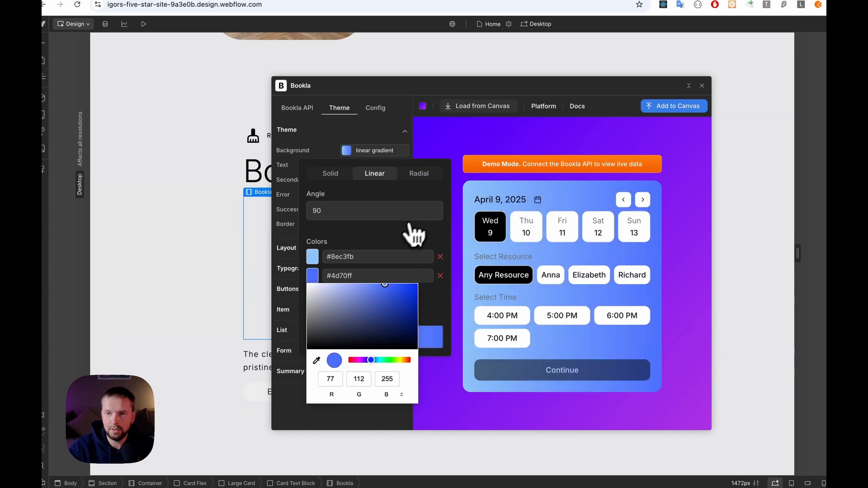
click(398, 238)
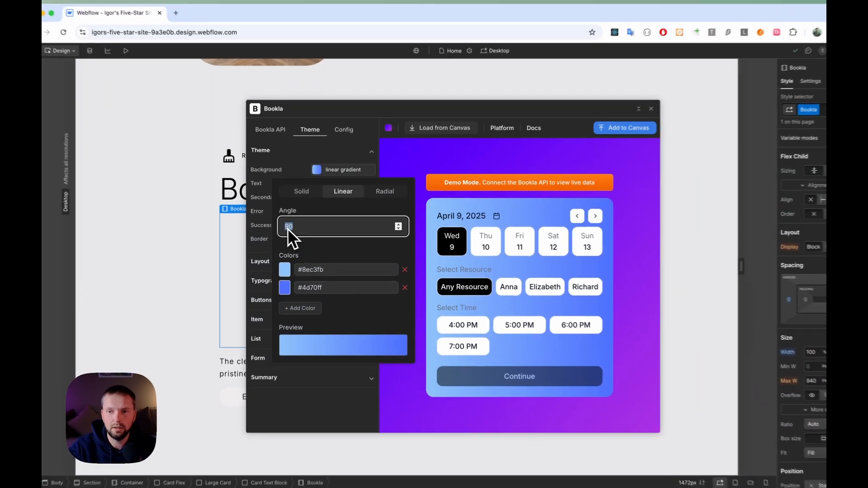
- Set the widget background gradient's angle to 65
double_click(300, 229)
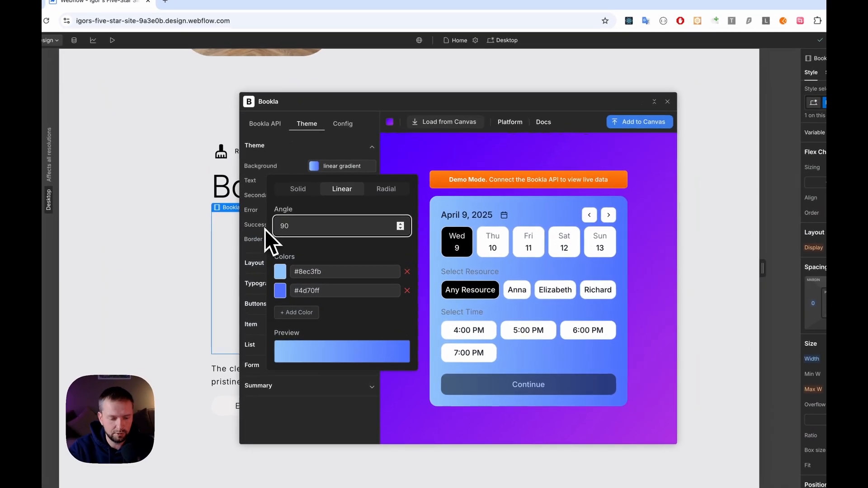
text(65)
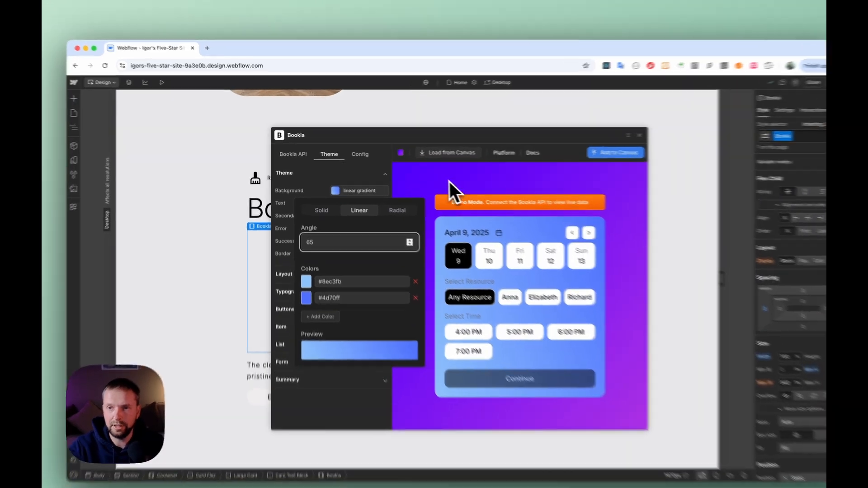
click(413, 172)
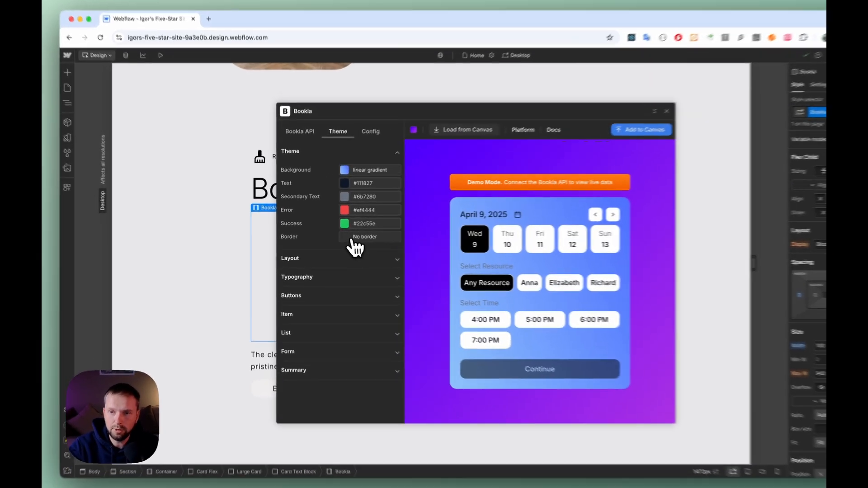
- Try a 2 px border on the booking widget in dotted and solid styles, and disable the border again
click(346, 238)
click(324, 259)
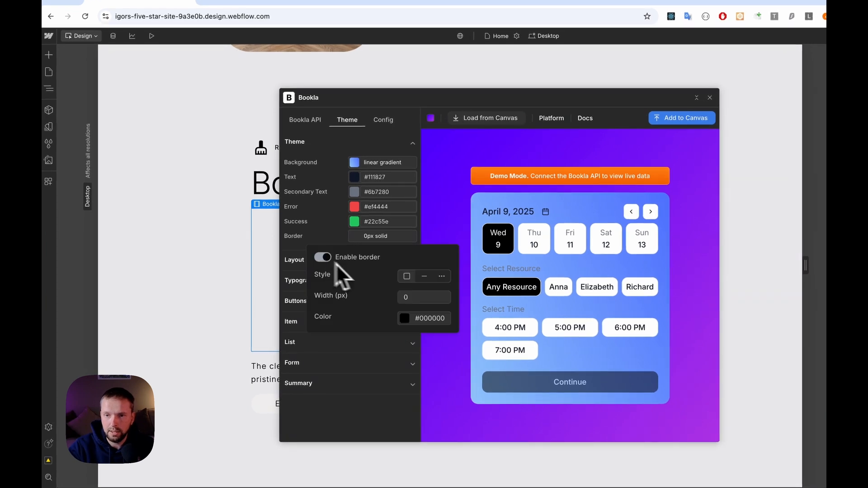
double_click(399, 297)
text(2)
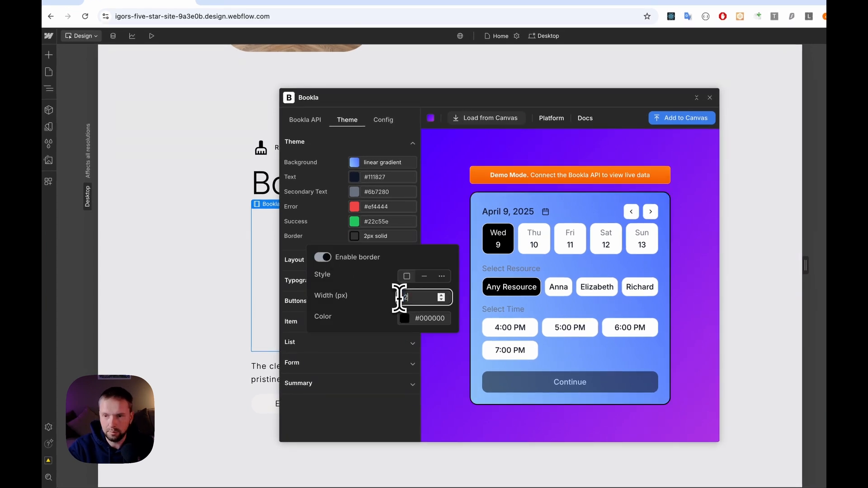
click(431, 261)
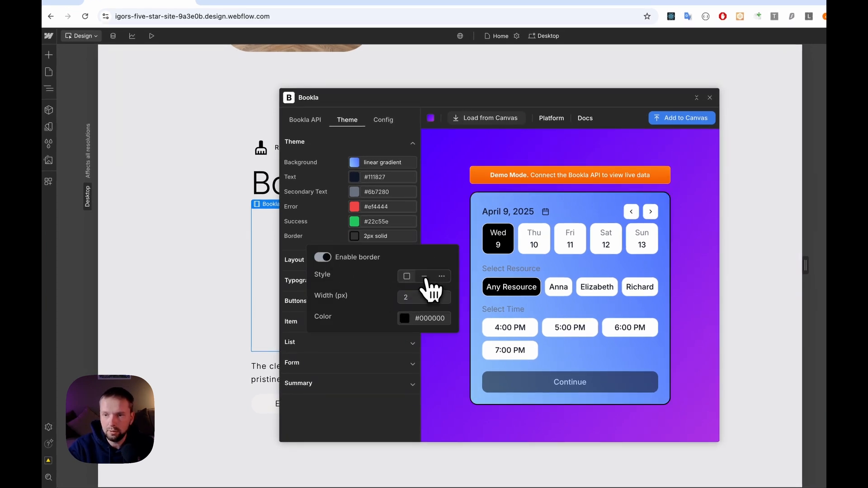
click(442, 277)
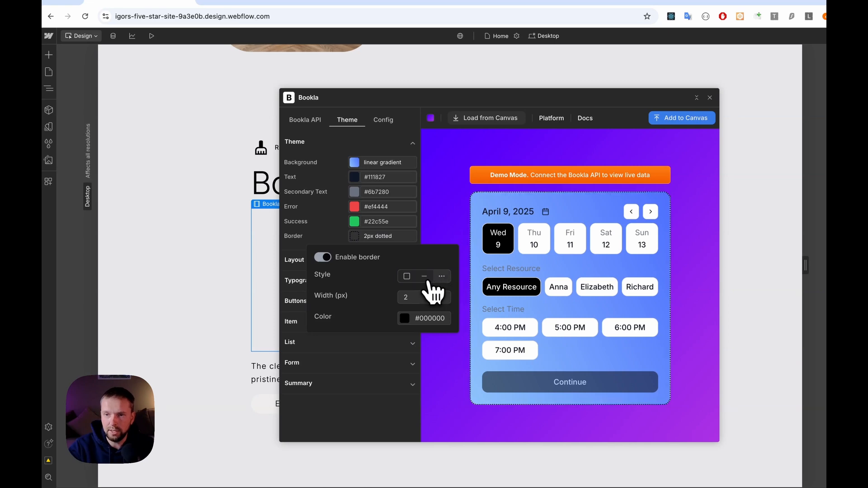
click(407, 276)
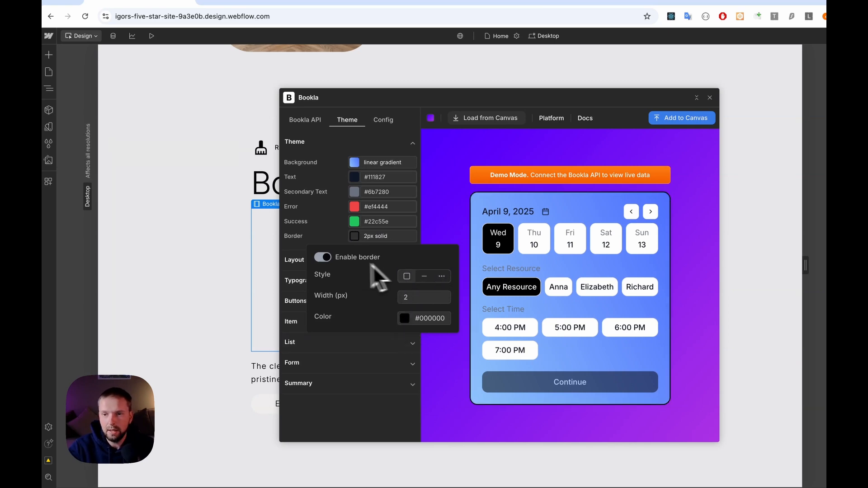
click(325, 257)
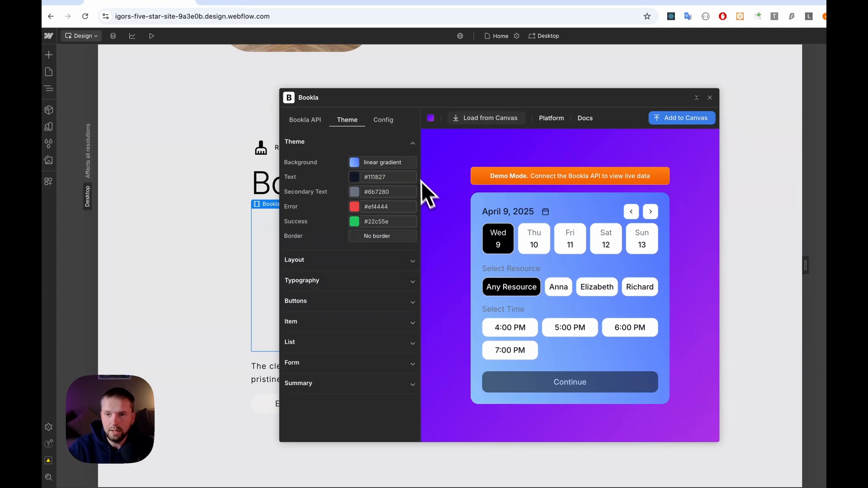
- View the booking widget theme's layout spacing settings, and leave only its typography settings expanded
click(413, 144)
click(414, 164)
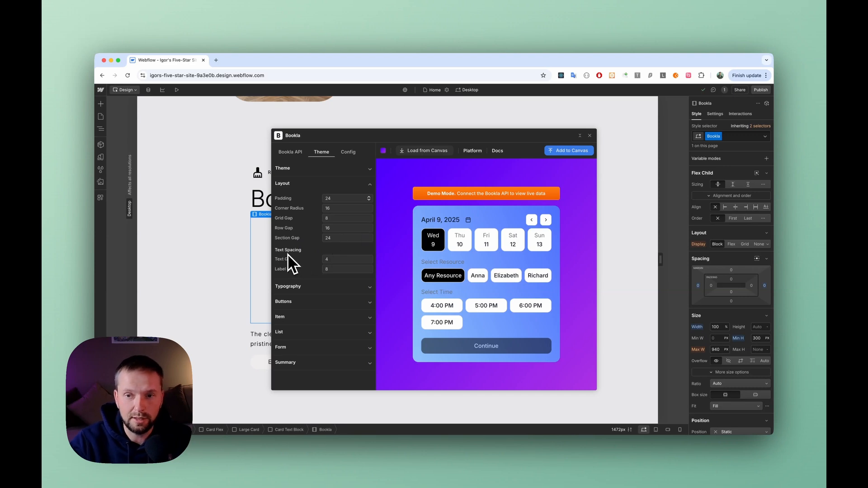
click(369, 286)
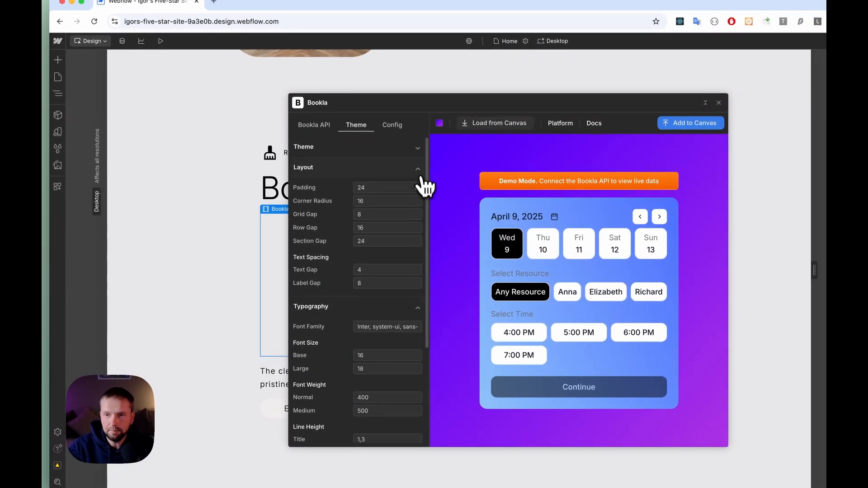
click(420, 177)
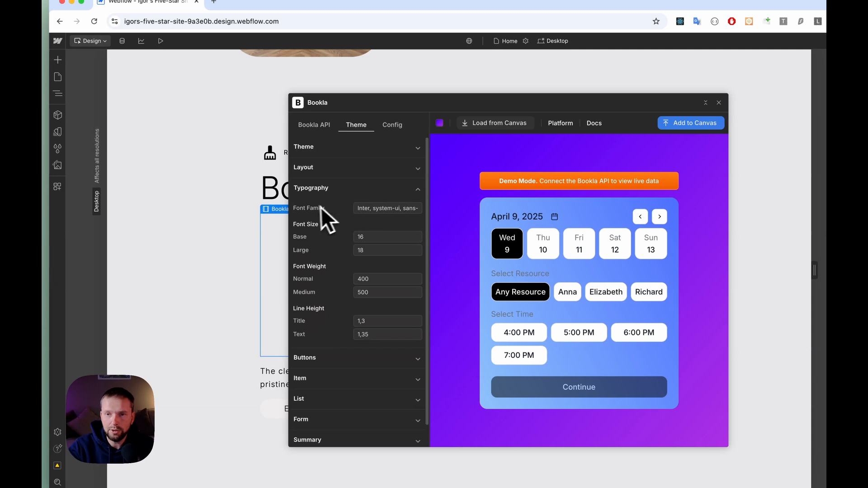
- Try Arial and cursive as the booking widget's font family, and undo both font changes
triple_click(363, 208)
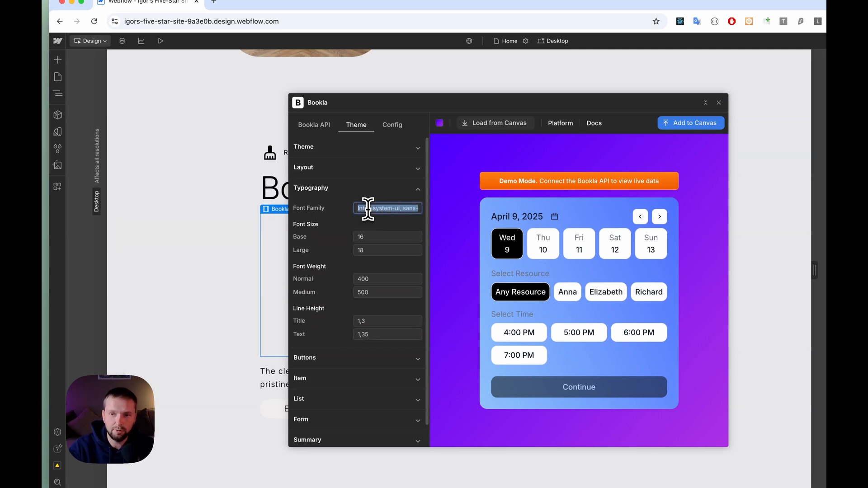
click(383, 209)
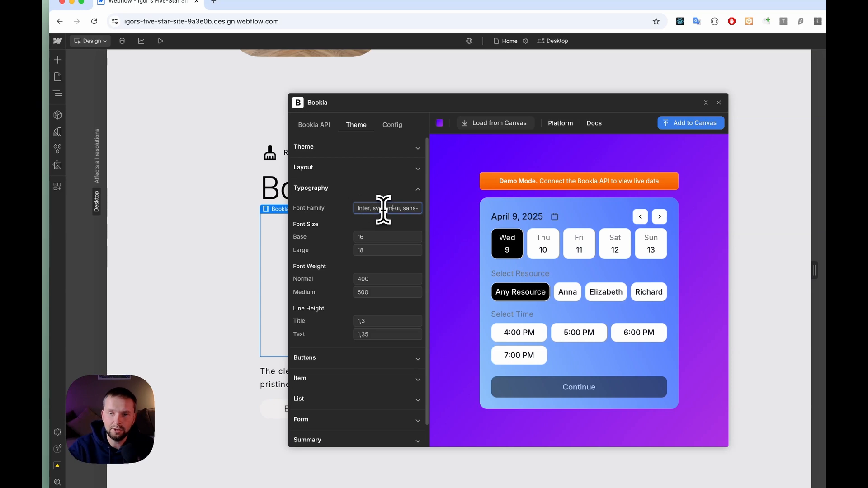
triple_click(381, 209)
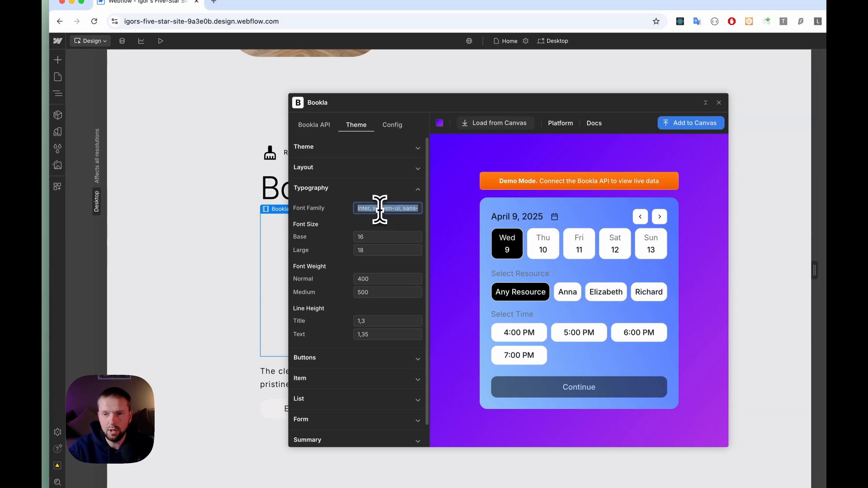
text(Arial)
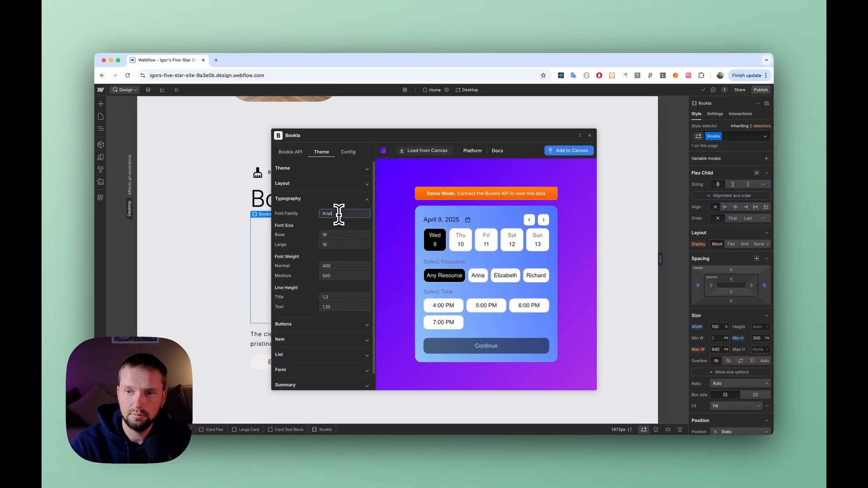
double_click(339, 213)
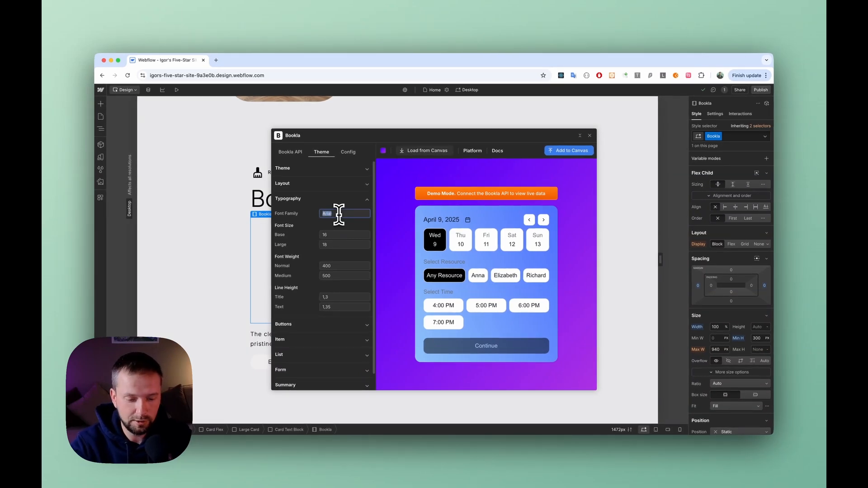
text(cursiv)
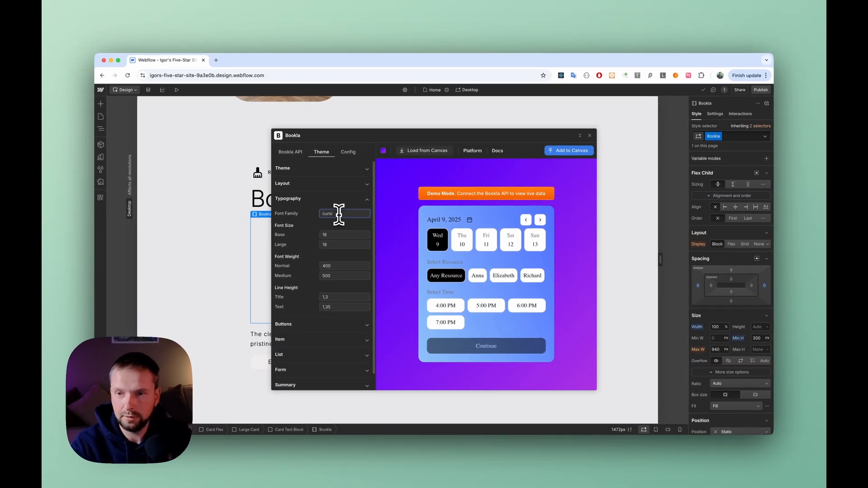
text(e)
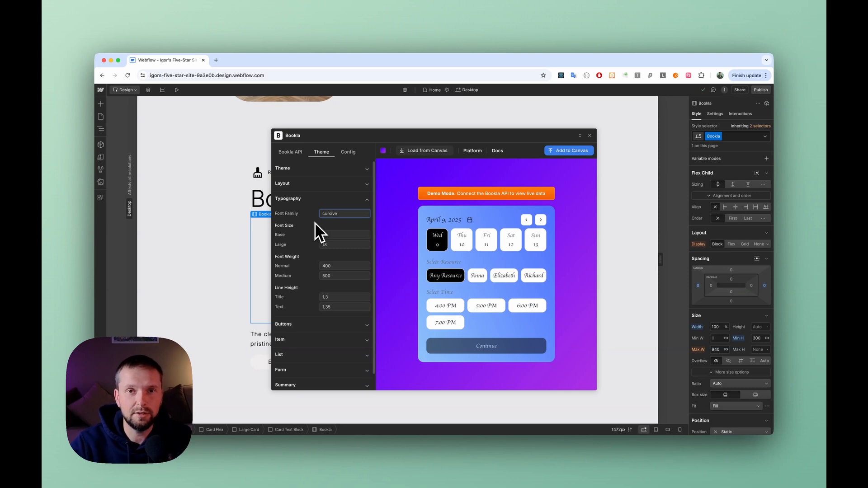
key(ctrl+z)
key(ctrl+z)
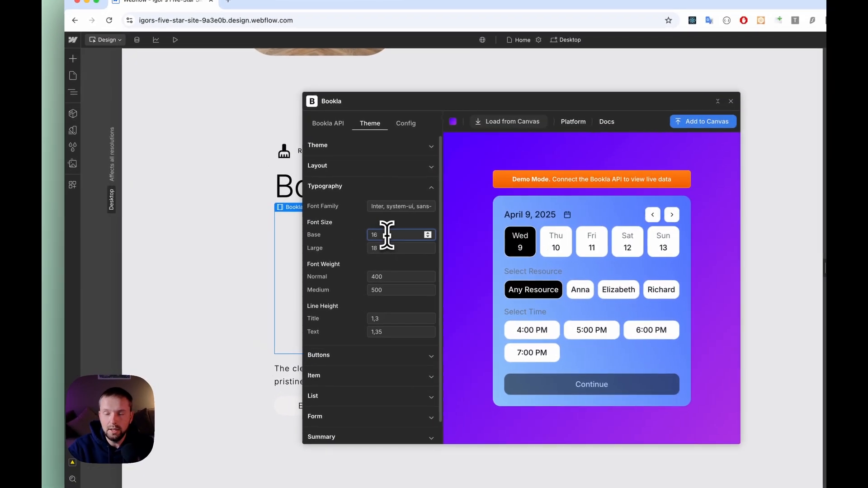
- Try a normal font weight of 200 for the widget text, and set it back to 400
click(327, 236)
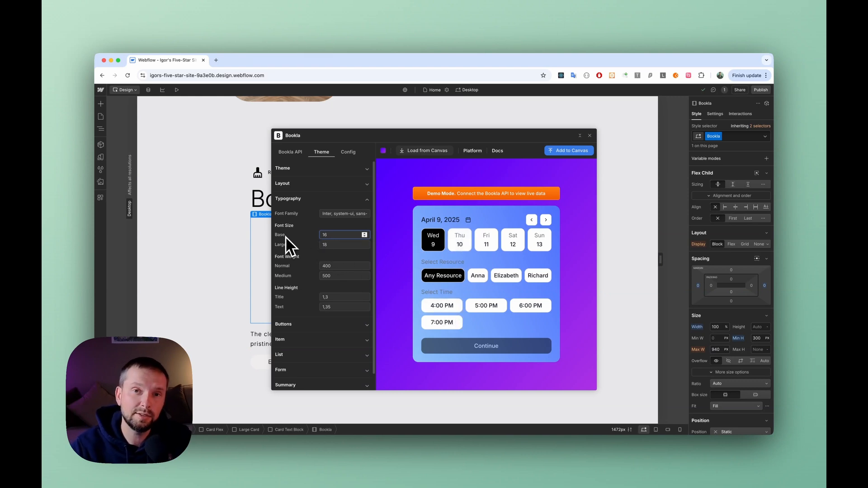
click(330, 244)
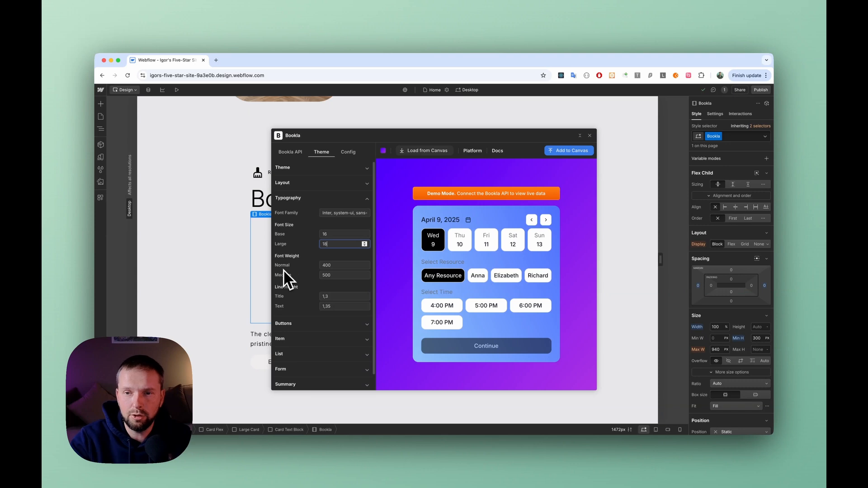
click(326, 267)
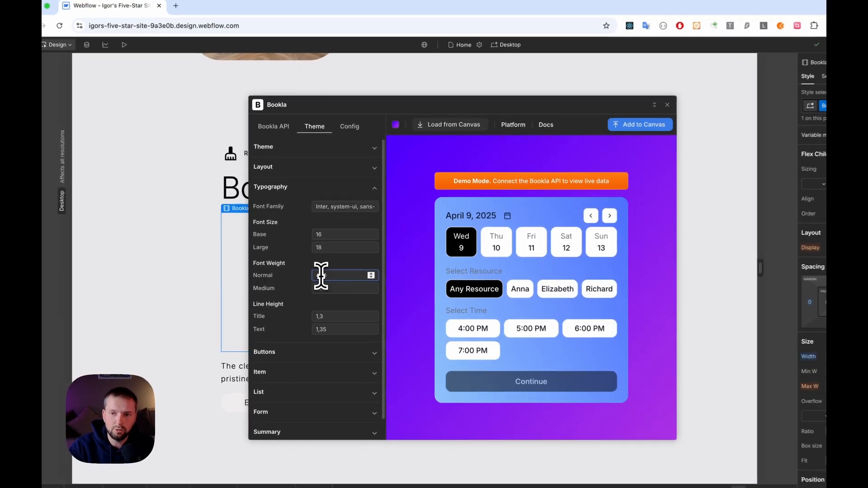
key(BackSpace)
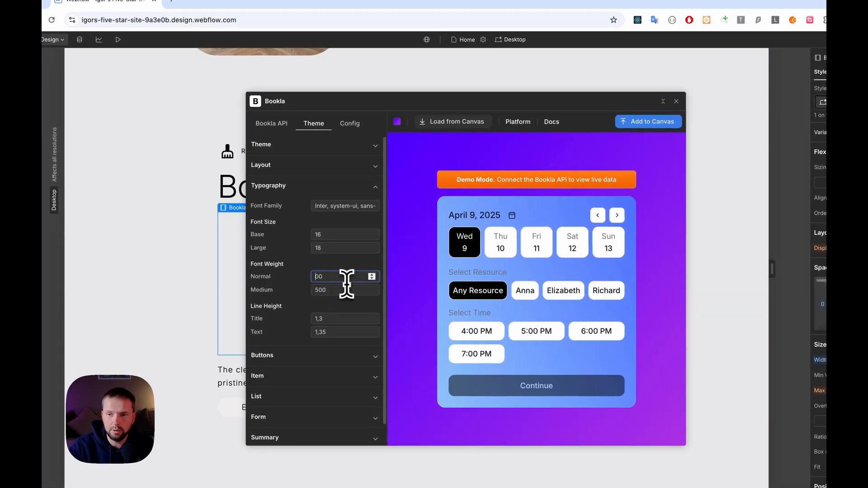
key(Delete)
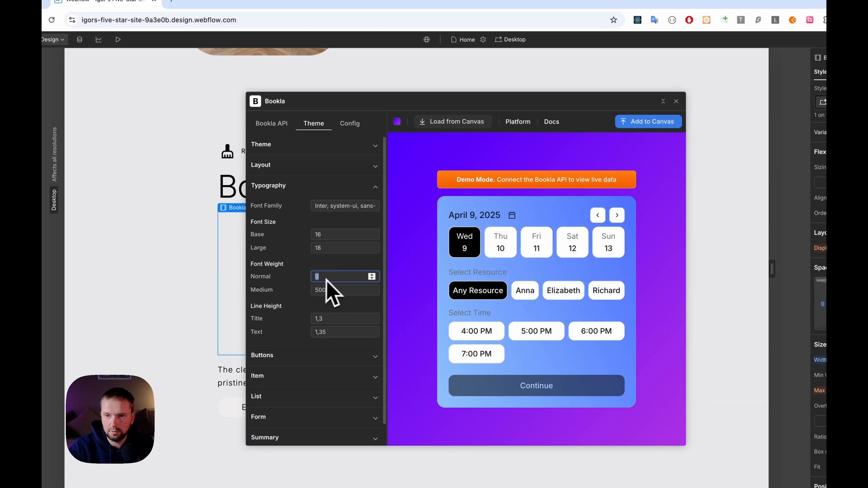
text(200)
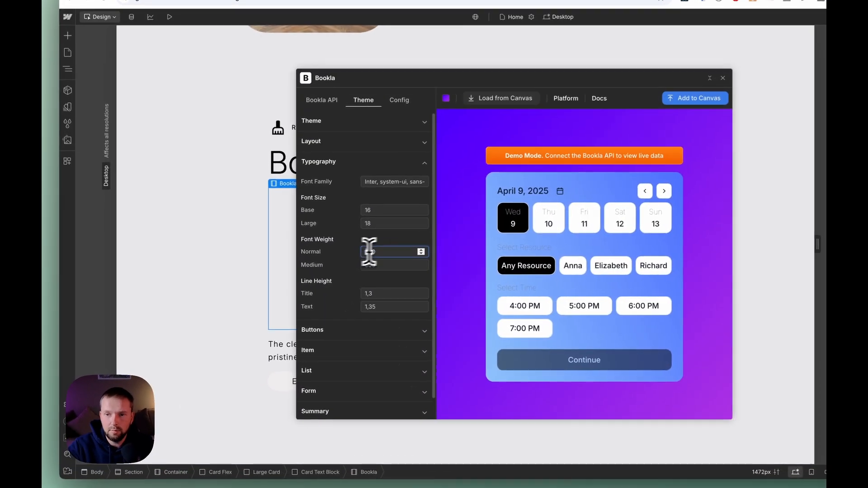
click(370, 251)
key(BackSpace)
text(4)
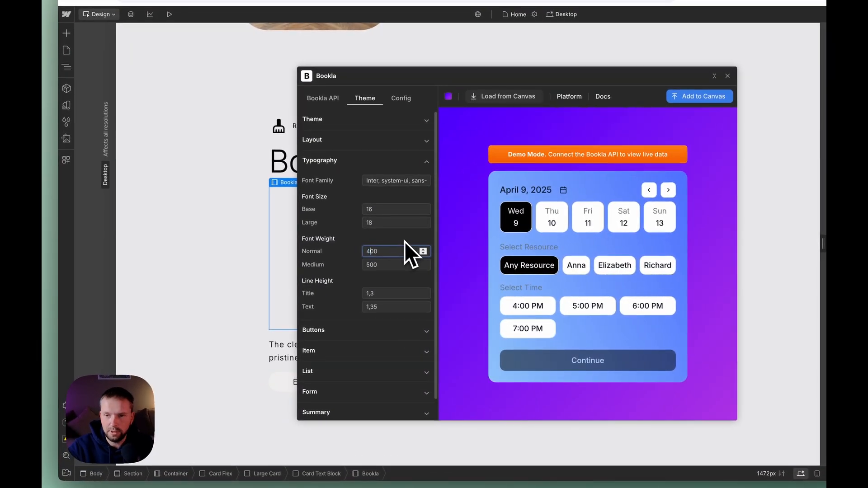
click(390, 279)
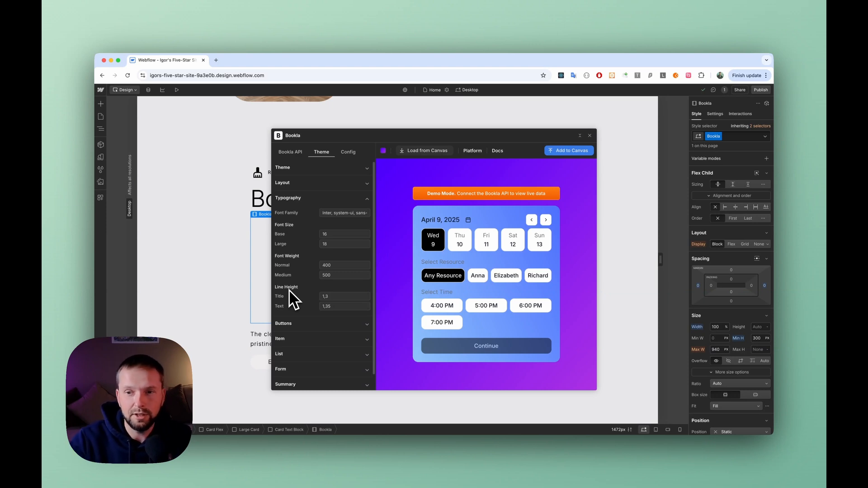
- Switch from the typography to the button settings, and advance the preview to the contact form with the 5:00 PM slot
scroll(289, 291, down, 1)
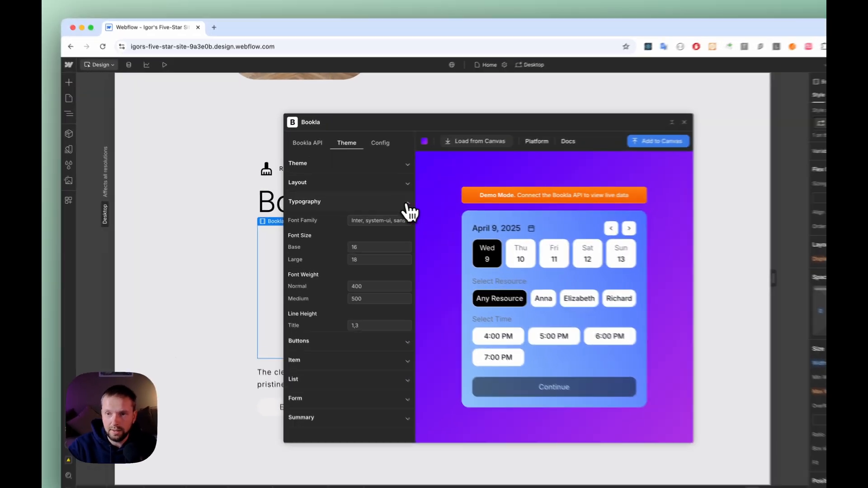
click(368, 198)
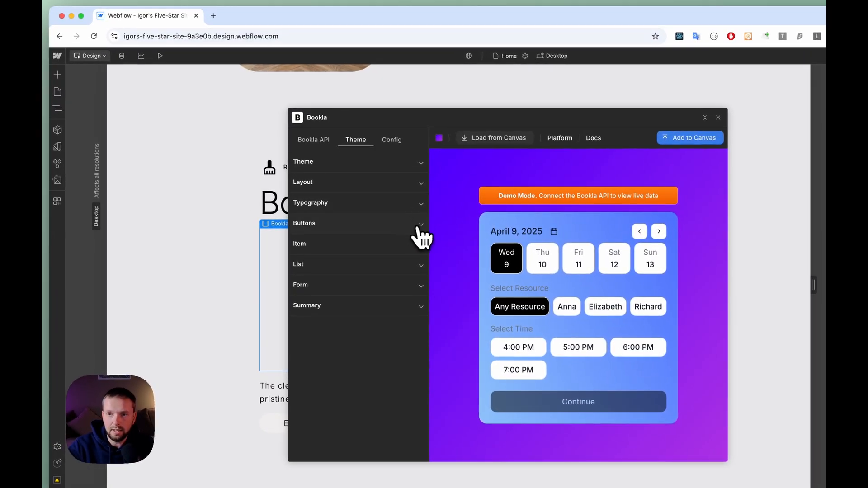
click(370, 214)
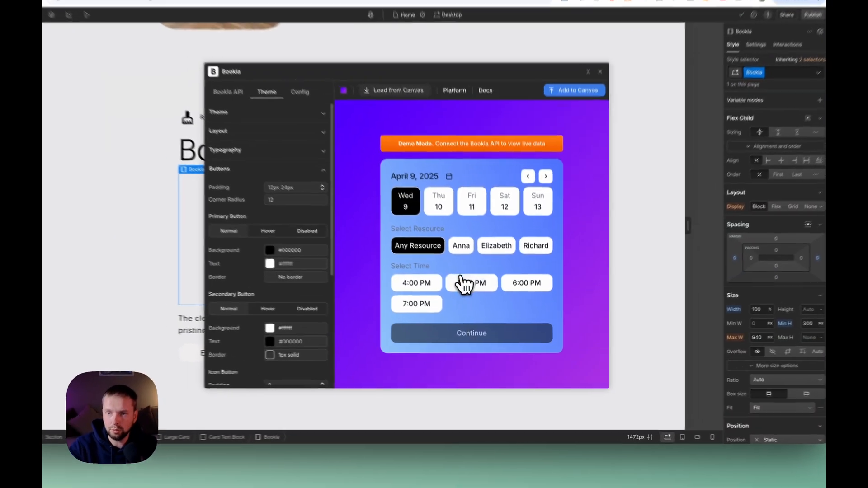
click(485, 306)
click(458, 335)
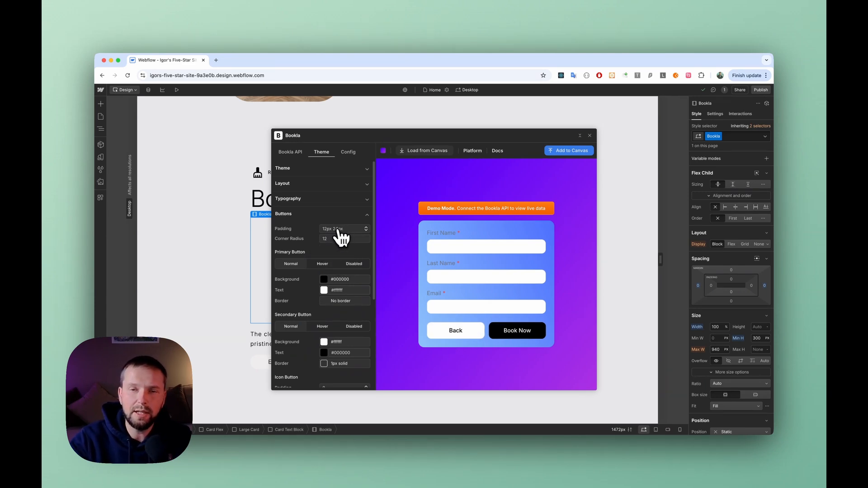
- Set the corner radius of the widget's buttons to 4 and view the primary button's hover settings
click(325, 238)
text(4)
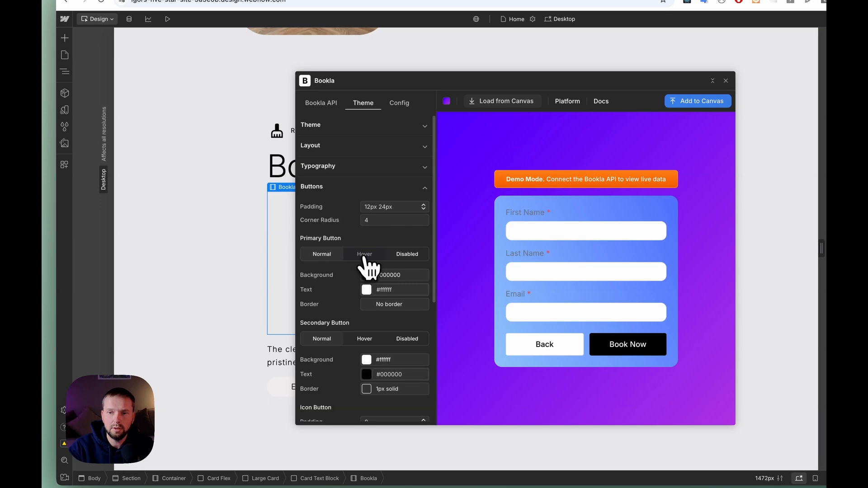
click(369, 257)
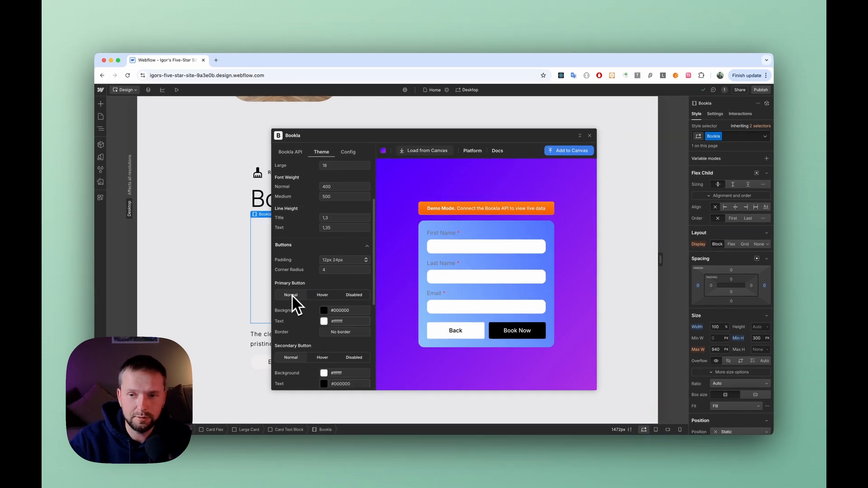
- Set the secondary button's normal-state background to the solid color #b86b6b
scroll(321, 297, down, 3)
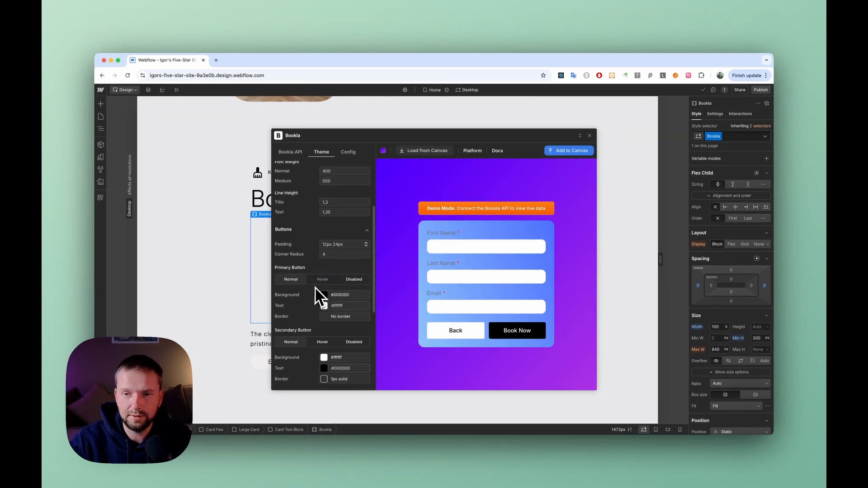
scroll(315, 288, down, 1)
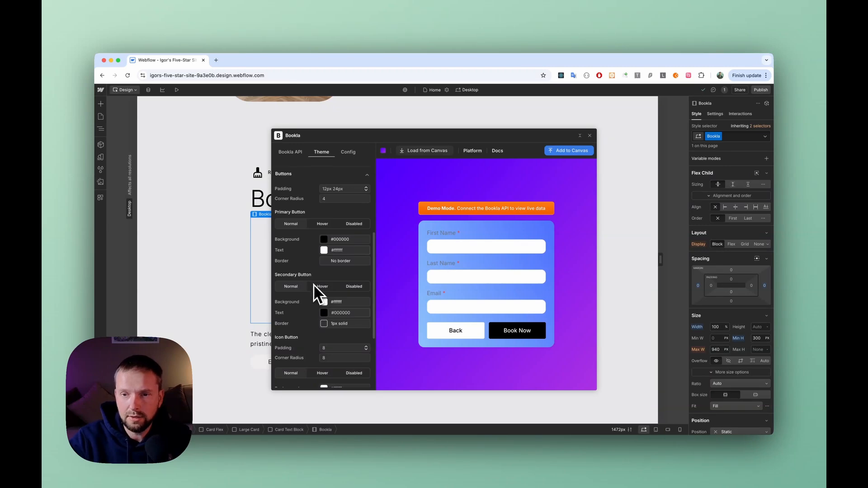
scroll(292, 286, down, 1)
click(323, 293)
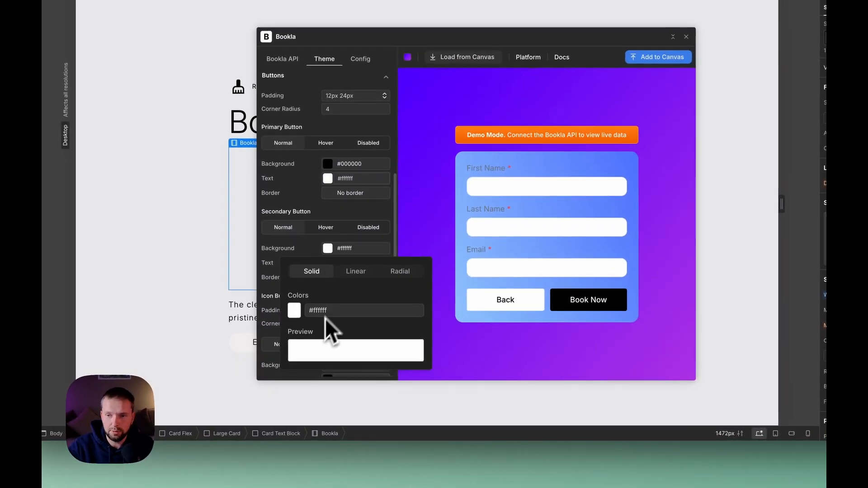
click(295, 311)
mouse_move(340, 346)
mouse_down()
mouse_move(343, 336)
mouse_move(336, 337)
mouse_up()
click(411, 295)
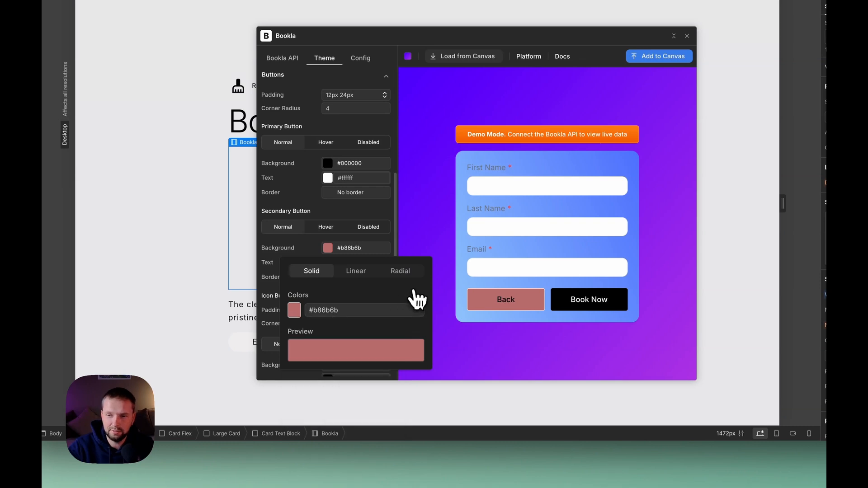
click(422, 243)
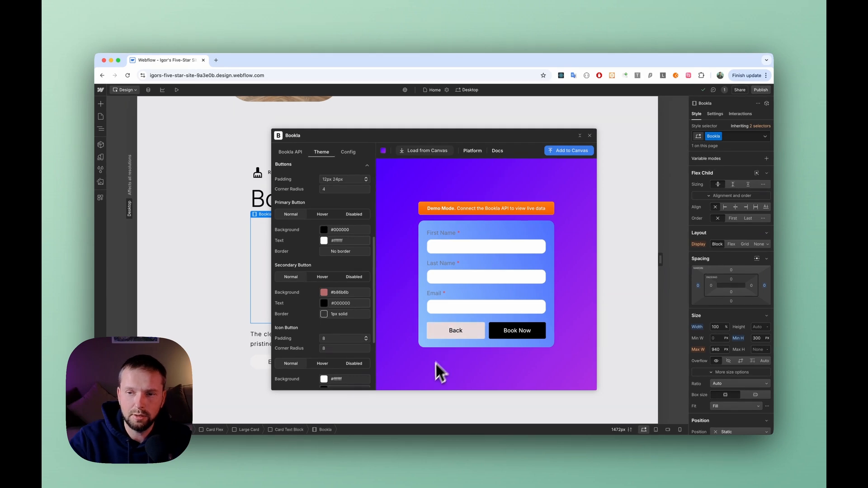
- View the secondary button's hover-state colors and border, and return to its normal-state settings
click(322, 277)
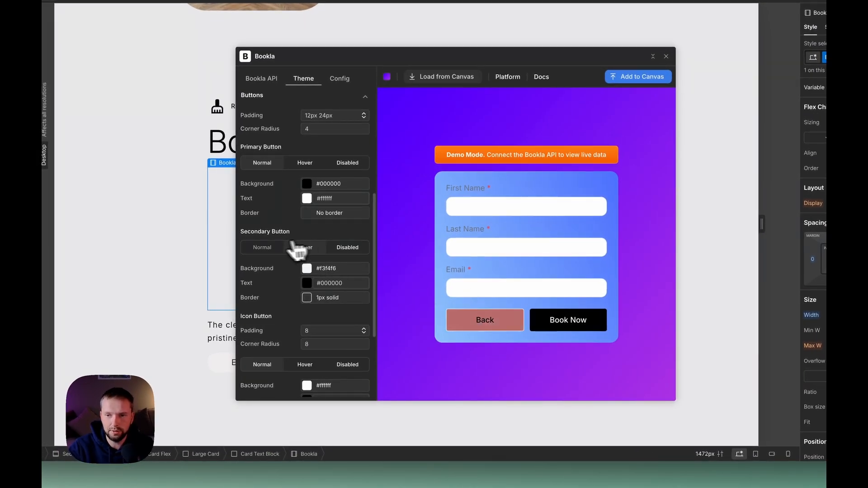
click(274, 247)
scroll(281, 267, down, 2)
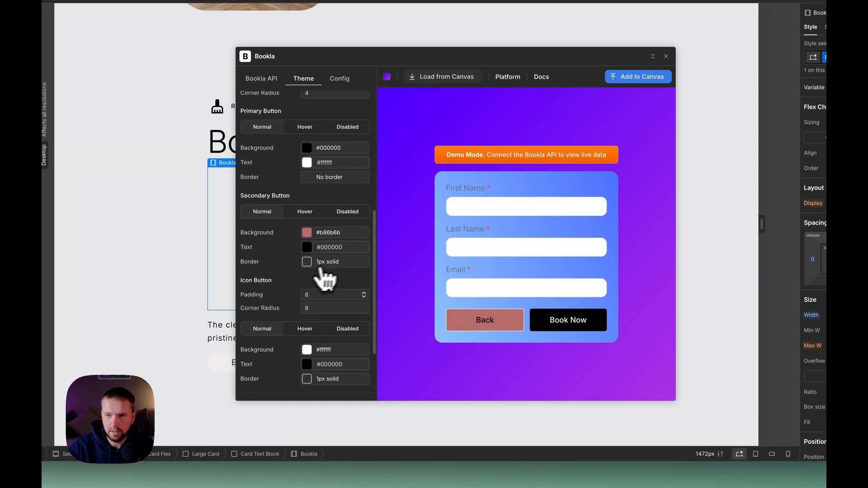
- Return the preview to the date and time selection, and set the icon button's normal-state background to the solid color #ed9292
click(485, 322)
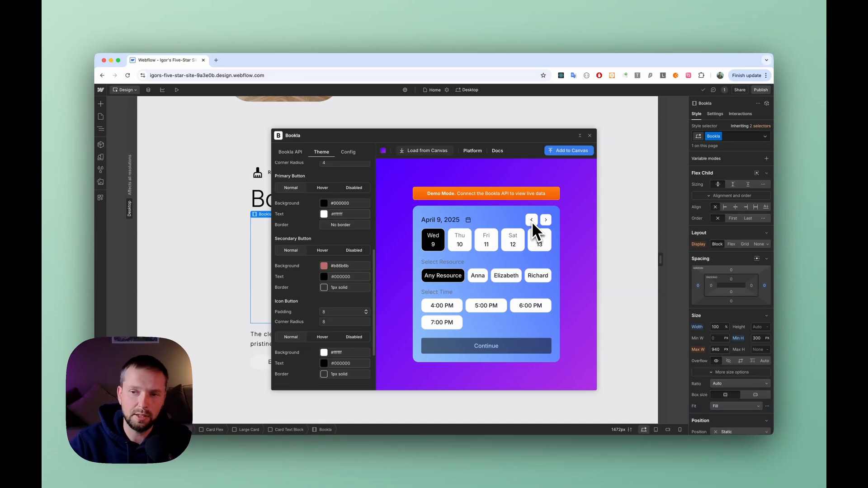
scroll(310, 308, down, 2)
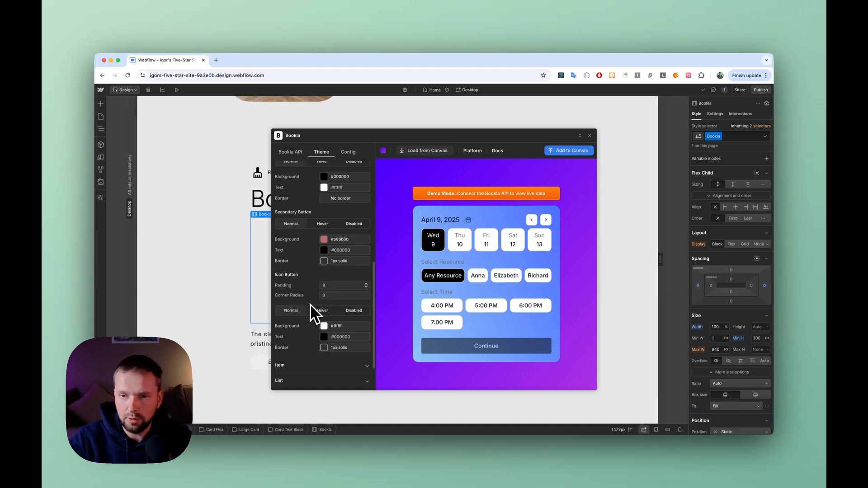
scroll(312, 312, down, 2)
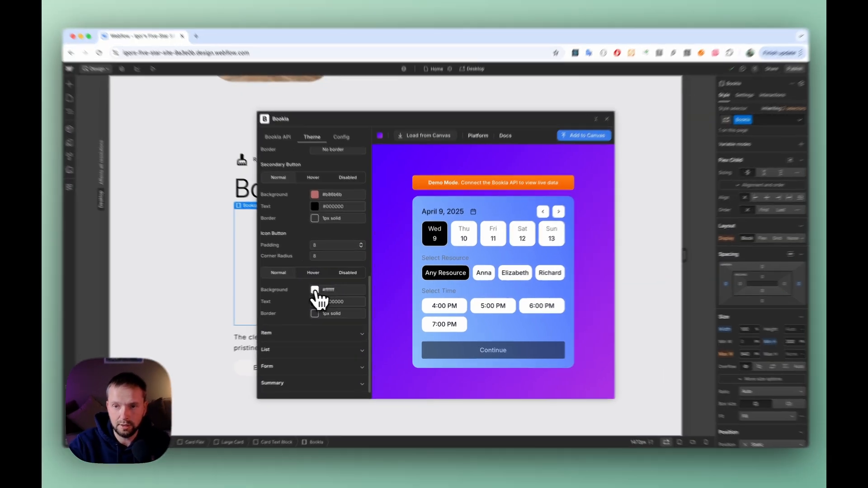
click(324, 290)
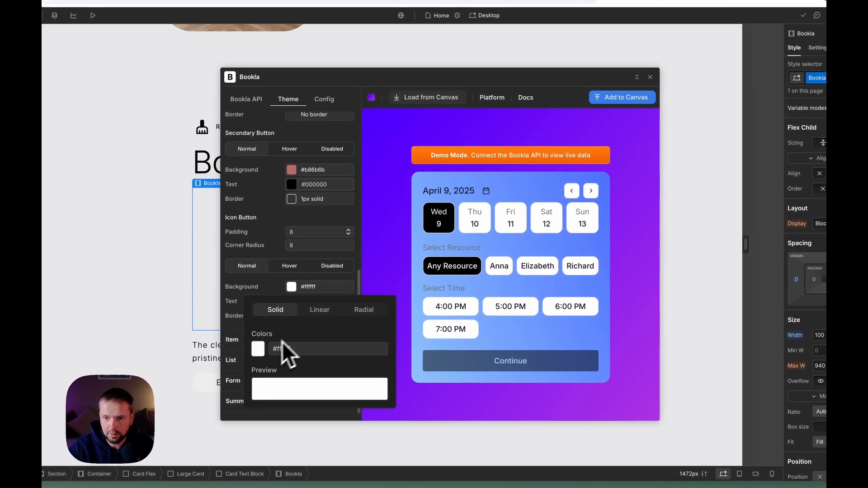
drag(318, 380, 295, 364)
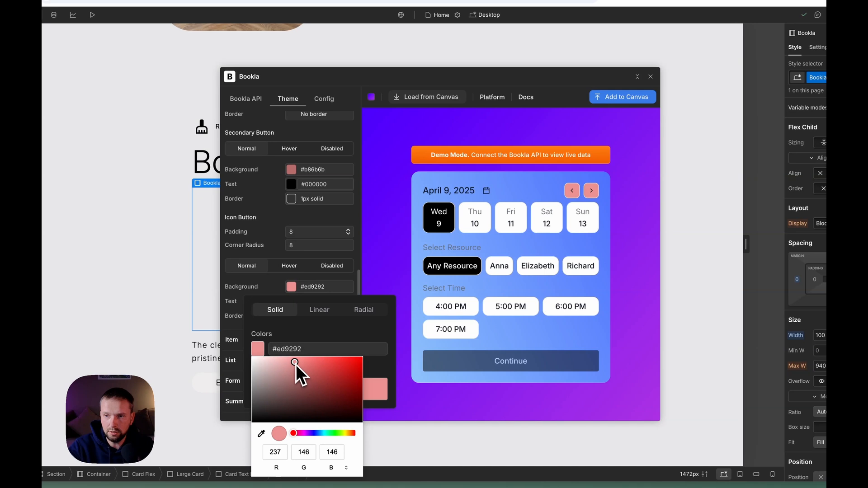
click(392, 236)
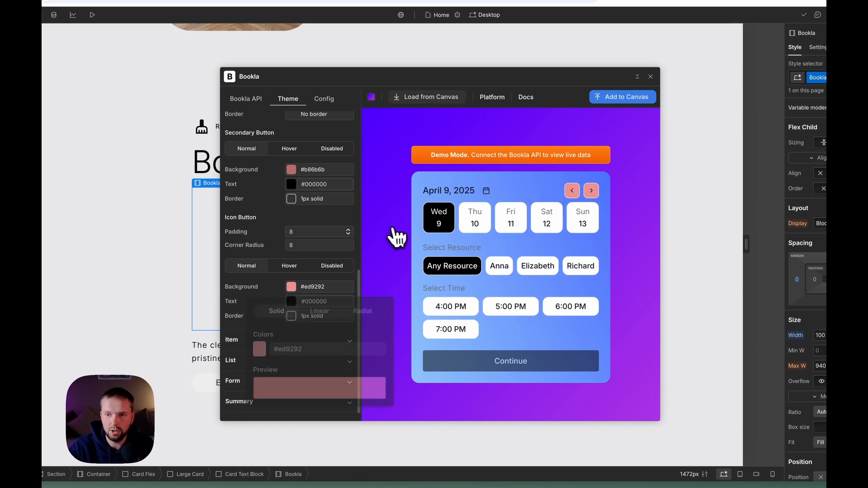
- Switch from the button and typography settings to the item settings, and set the items' corner radius to 4
scroll(349, 217, up, 3)
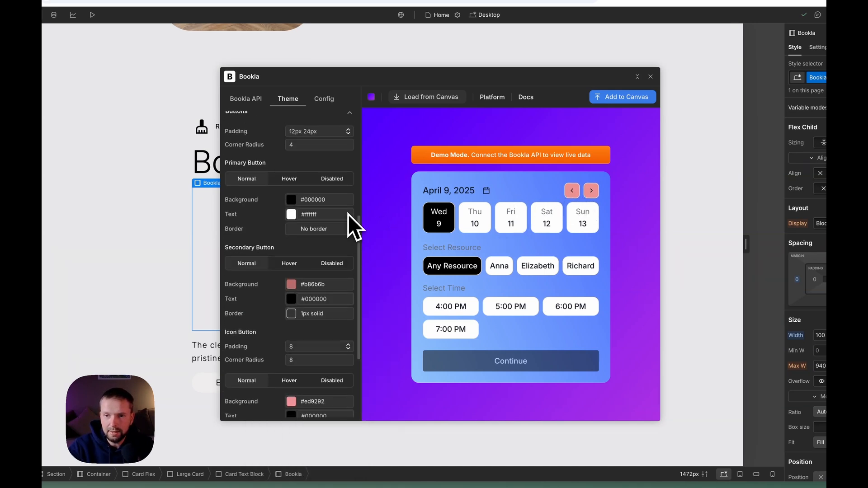
scroll(348, 190, up, 2)
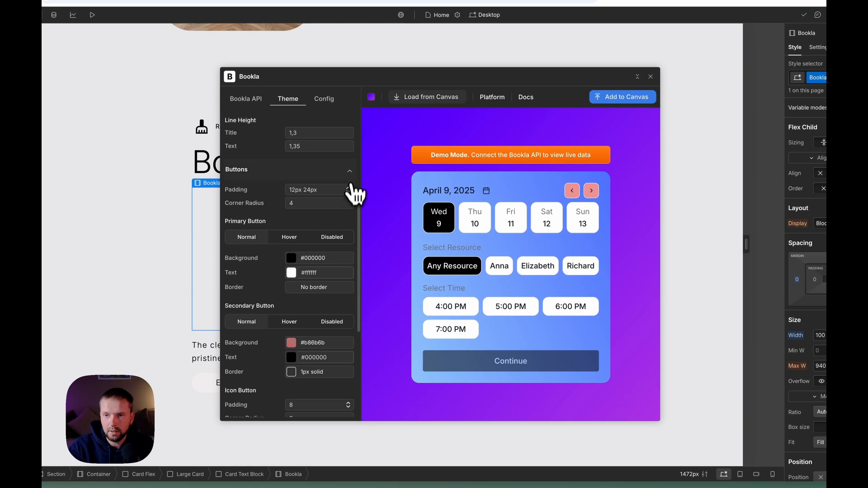
click(349, 171)
scroll(353, 174, up, 1)
click(351, 163)
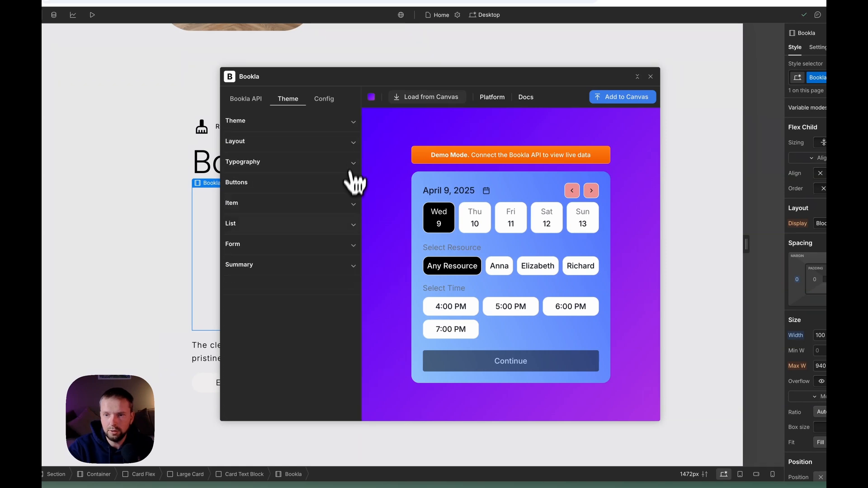
click(355, 210)
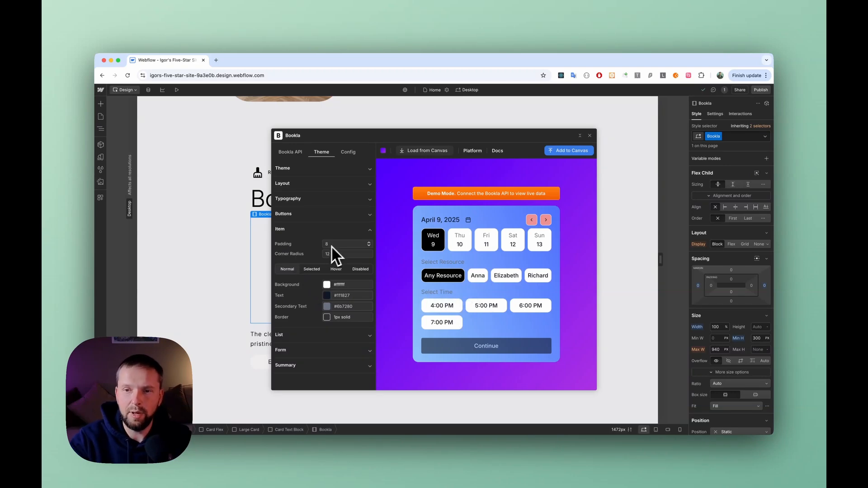
click(323, 254)
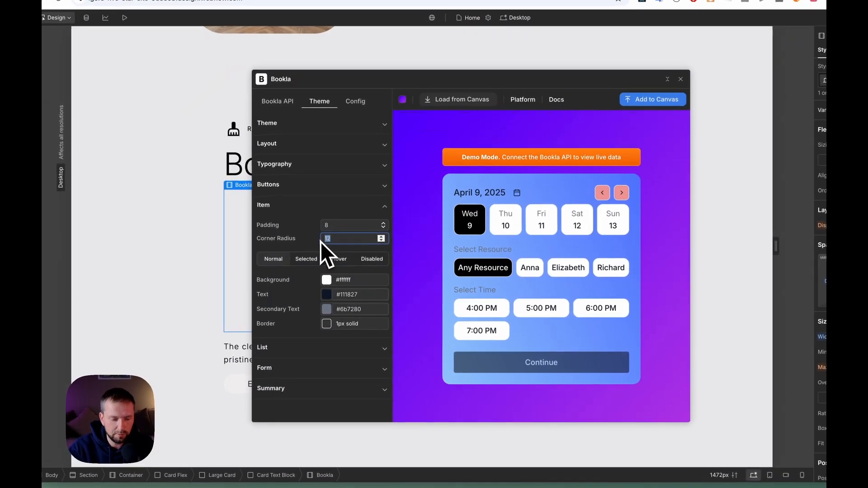
text(4)
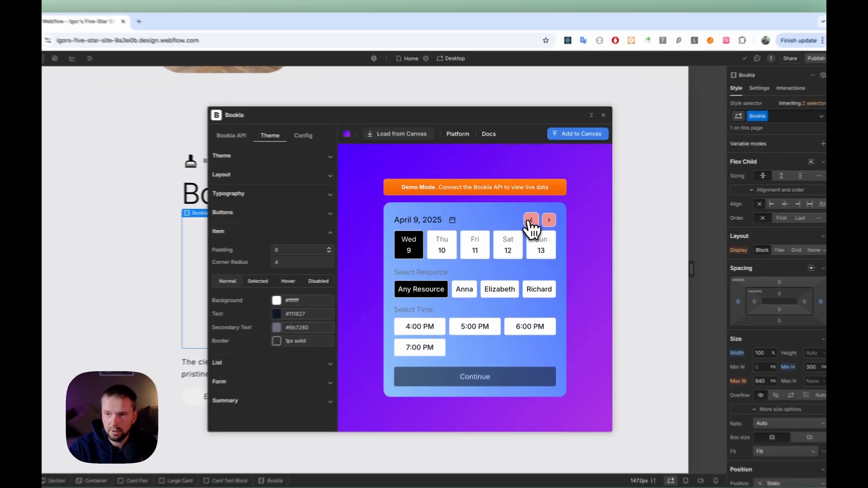
- Page the preview's dates back and forward again, and view the list's padding, corner radius and color settings
click(532, 220)
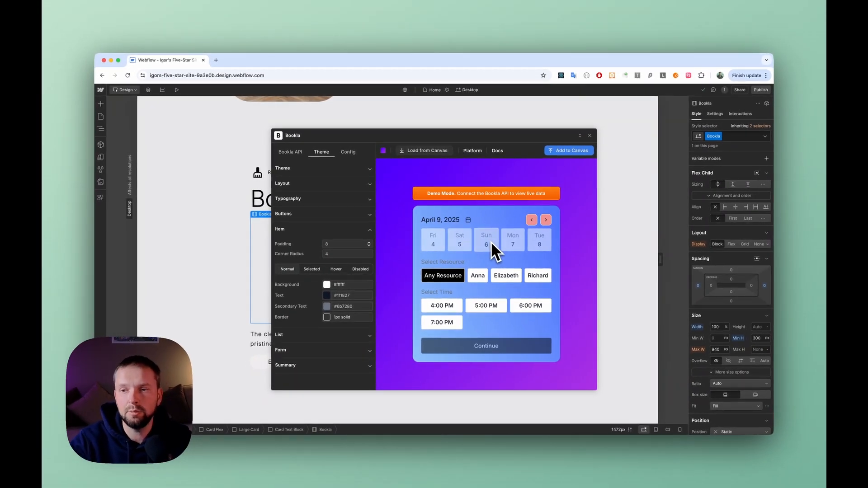
click(545, 220)
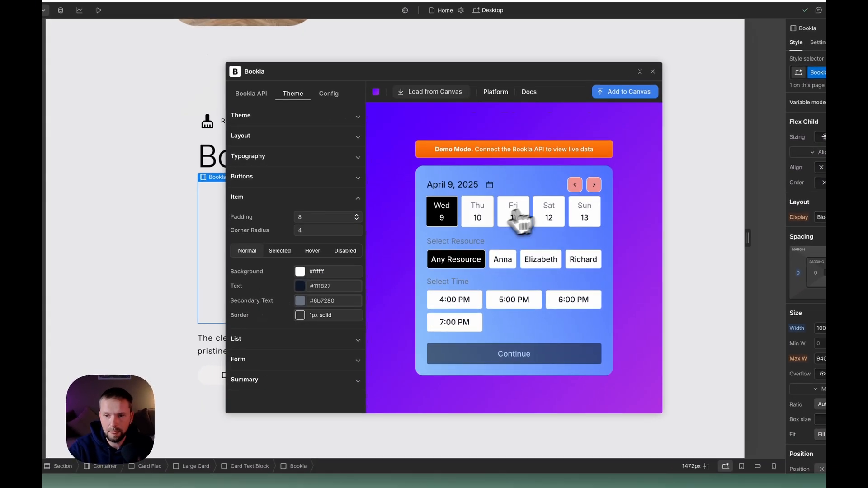
click(356, 341)
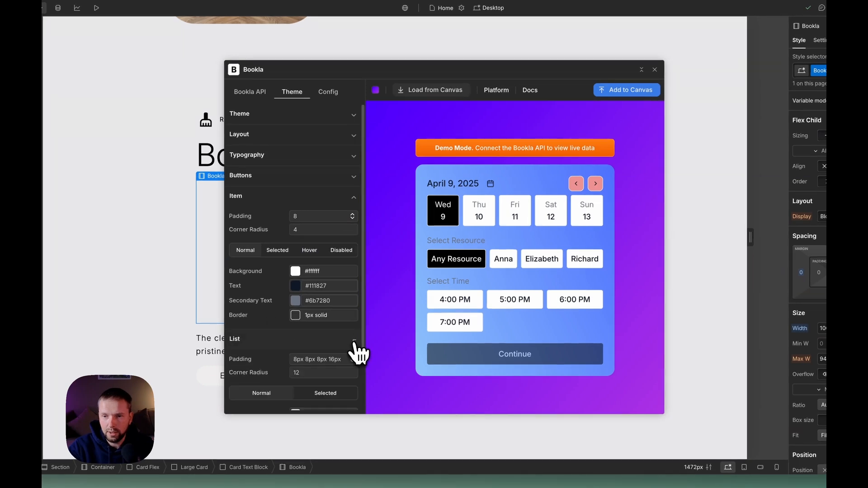
scroll(353, 353, down, 3)
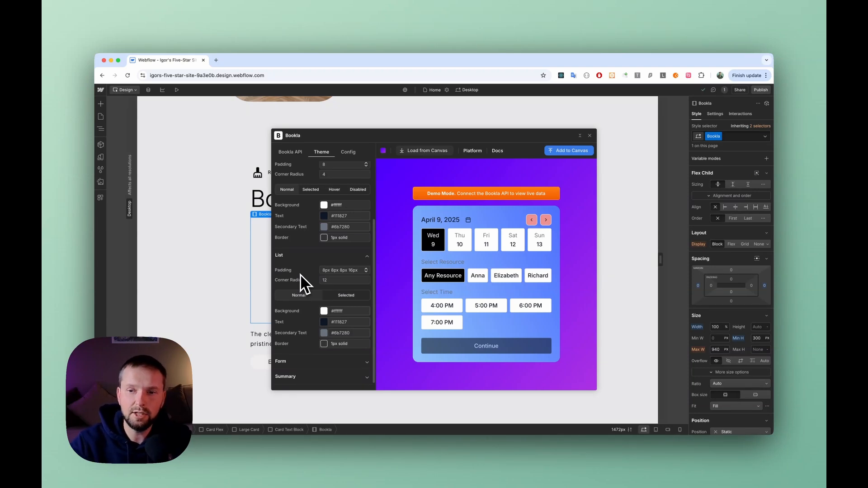
click(367, 256)
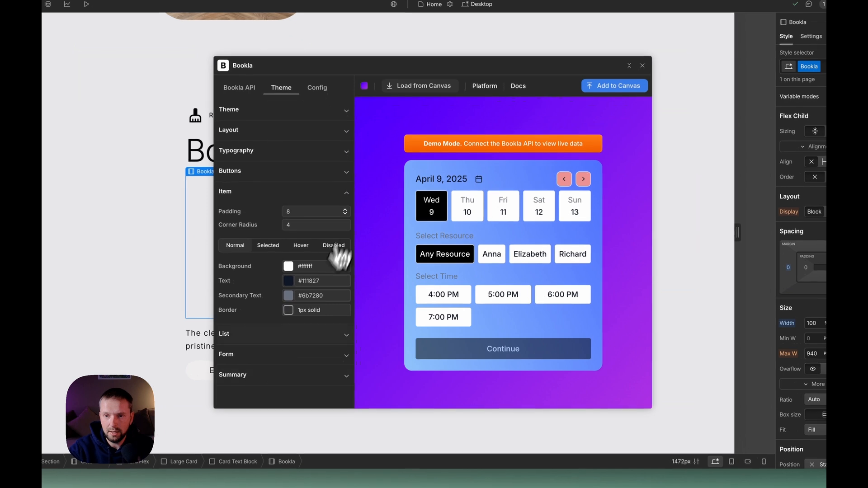
- Advance the preview to the contact form and set the form fields' normal-state background to #c2b2b2
click(346, 355)
scroll(334, 360, down, 3)
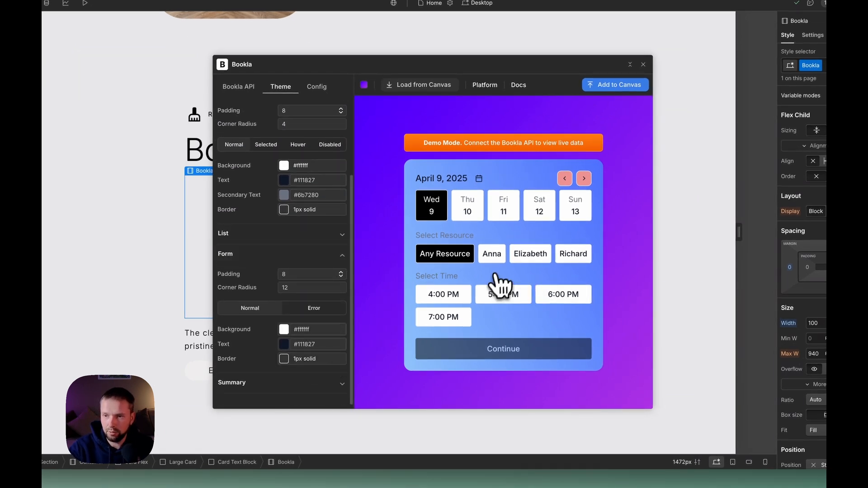
click(500, 296)
click(509, 355)
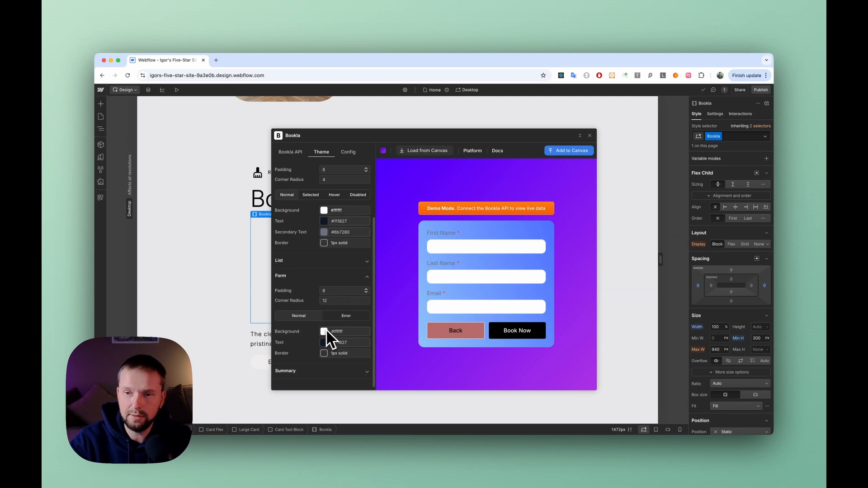
click(328, 334)
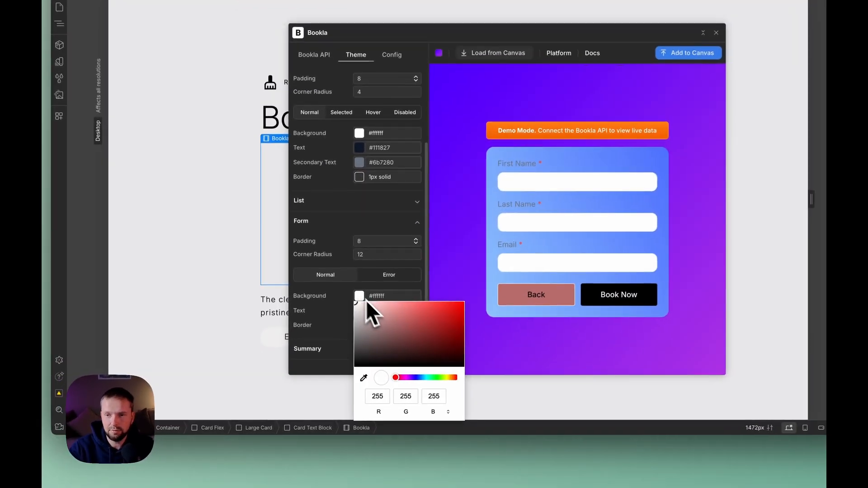
drag(381, 346, 366, 318)
click(414, 292)
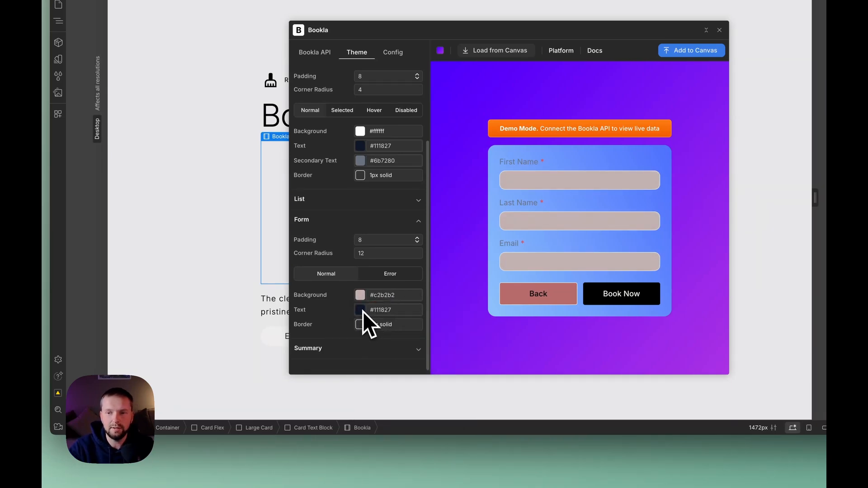
- View the summary's padding, corner radius, color and border settings, and return to the general theme settings
click(417, 350)
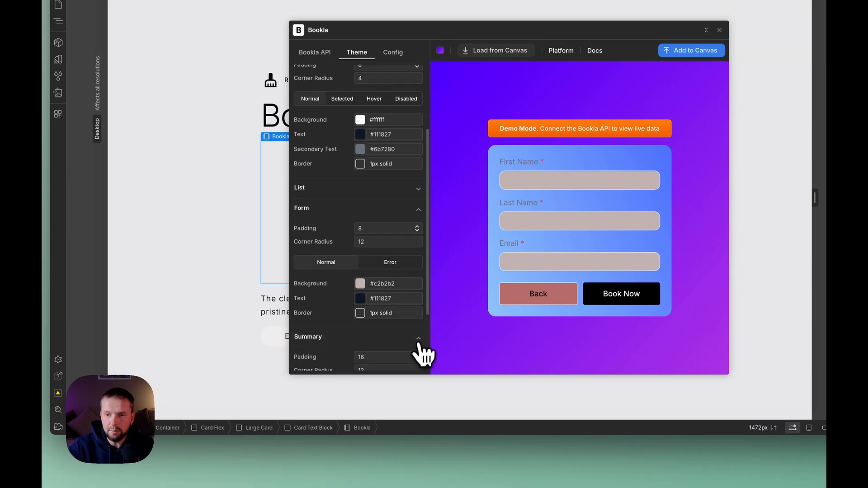
scroll(421, 350, down, 4)
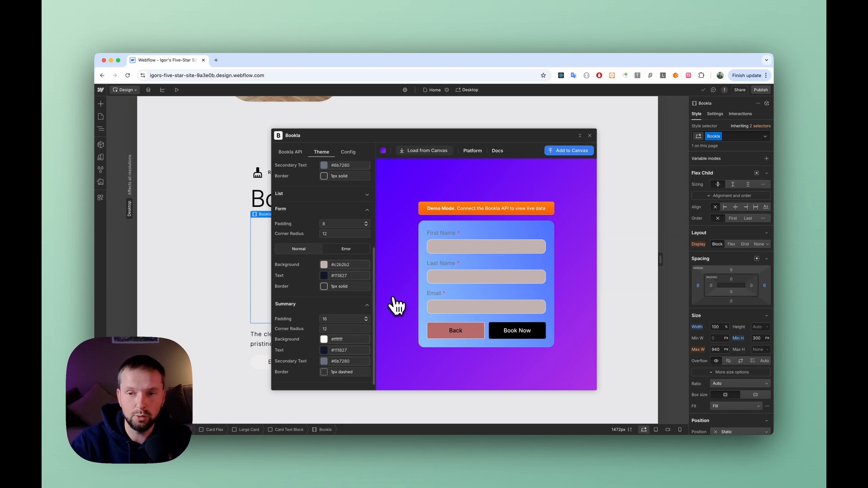
scroll(344, 314, up, 5)
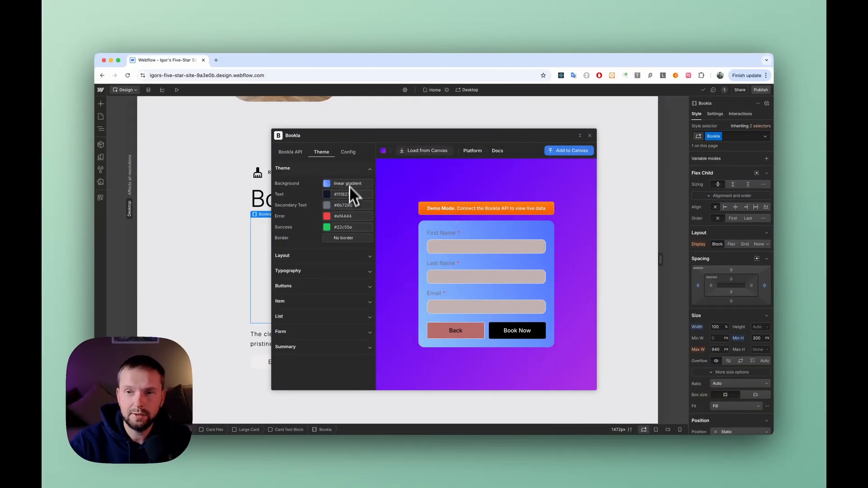
- Switch to the widget configuration and preview the Slide animation by continuing with Elizabeth at 6:00 PM and going back
click(348, 152)
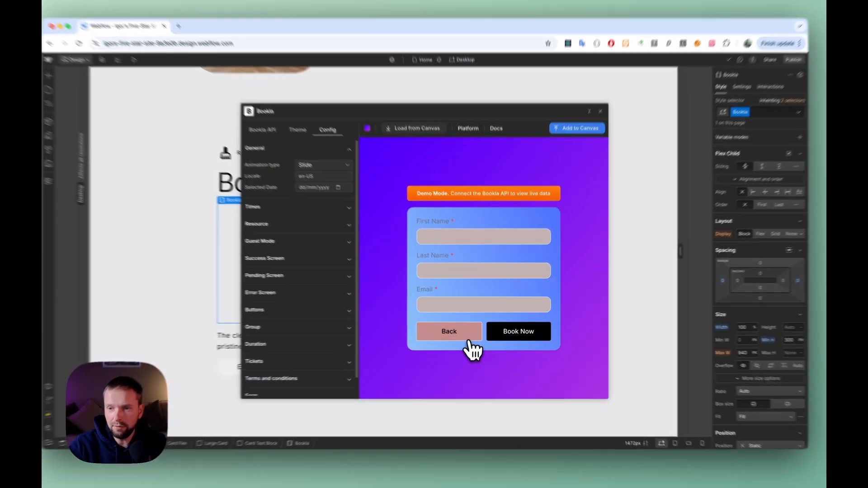
click(471, 332)
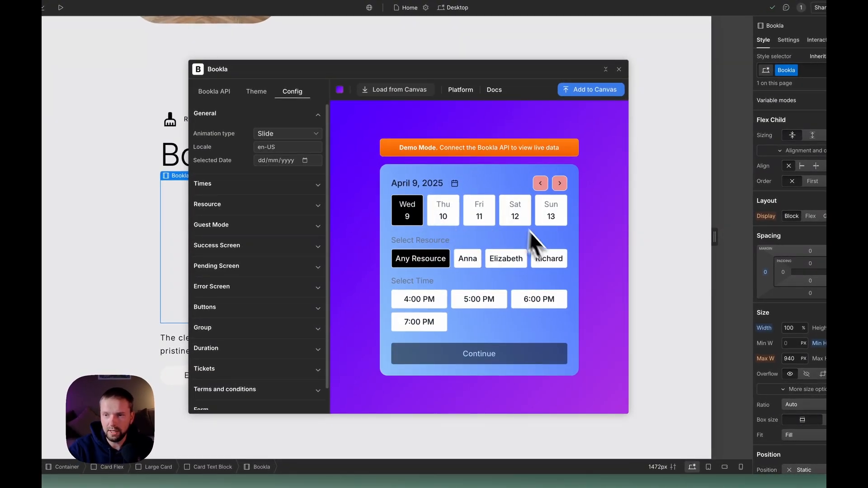
click(500, 267)
click(482, 304)
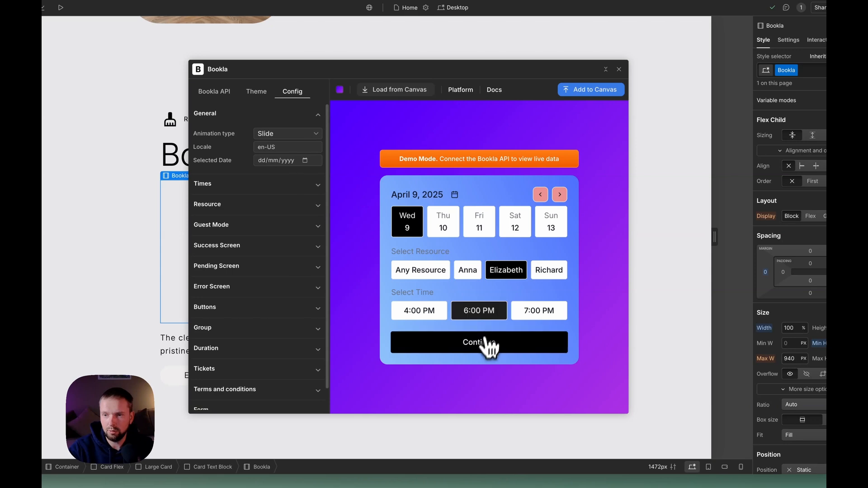
click(481, 335)
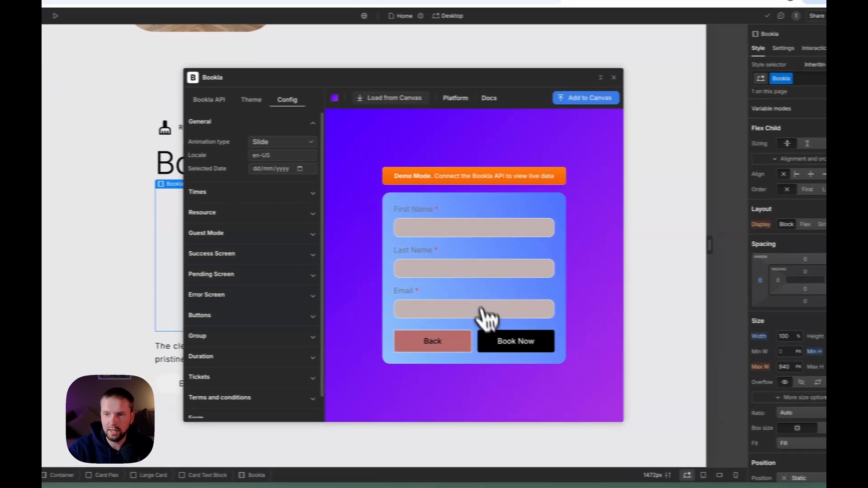
click(470, 334)
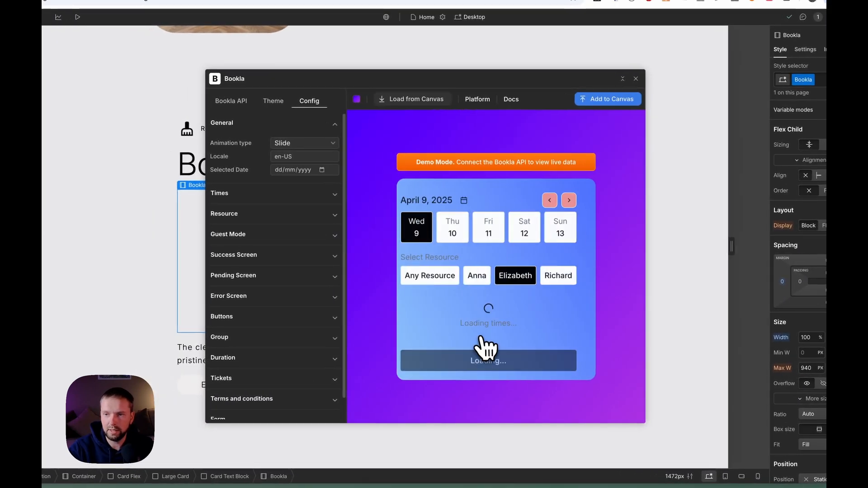
- Set the animation type to Fade and preview it by continuing with a Friday, April 11 slot and going back
click(293, 145)
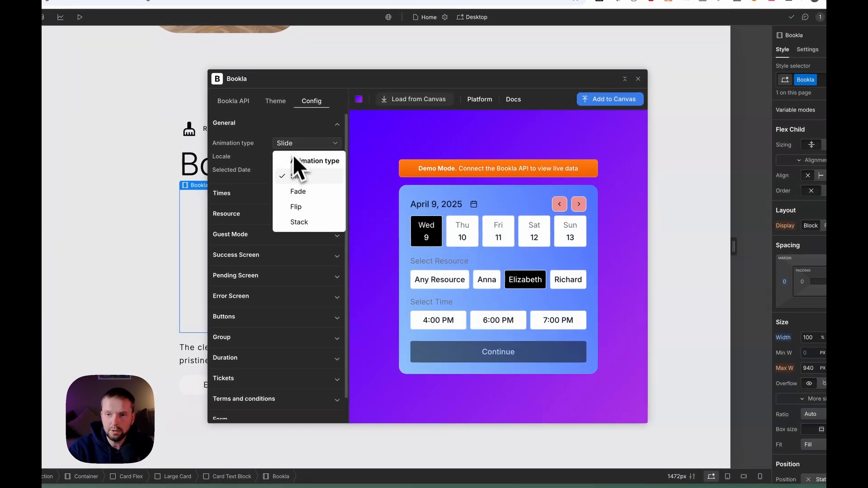
click(294, 193)
click(498, 233)
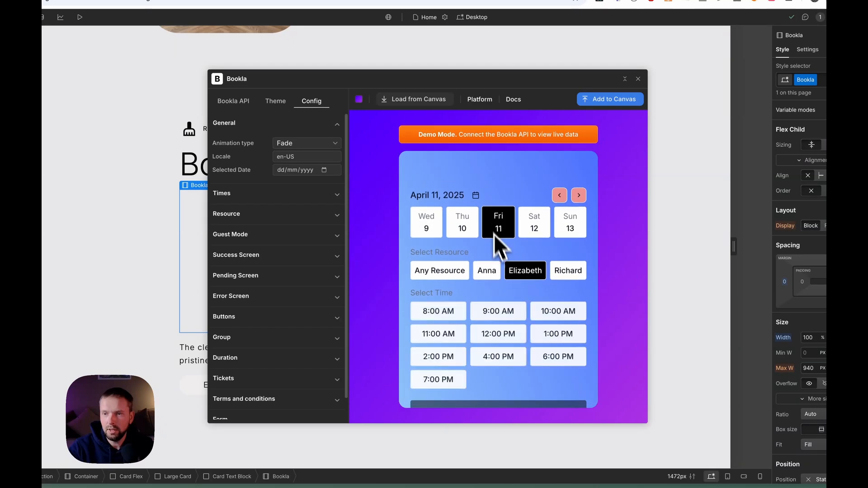
click(501, 310)
click(508, 387)
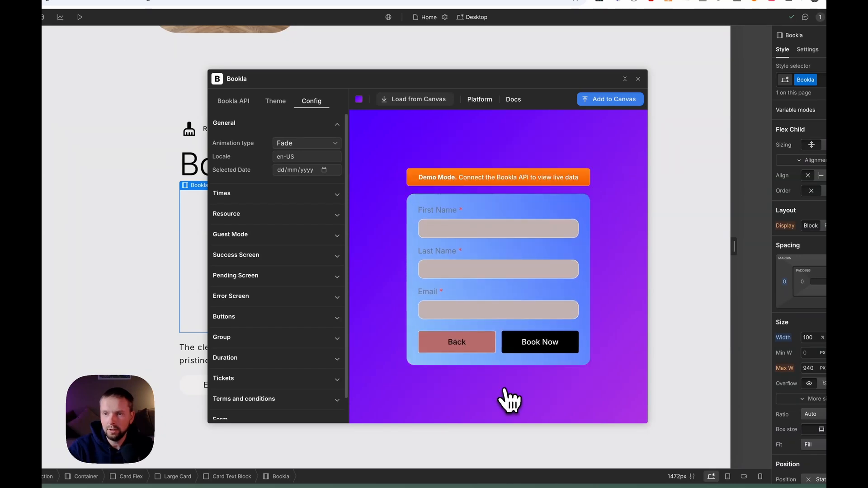
click(489, 349)
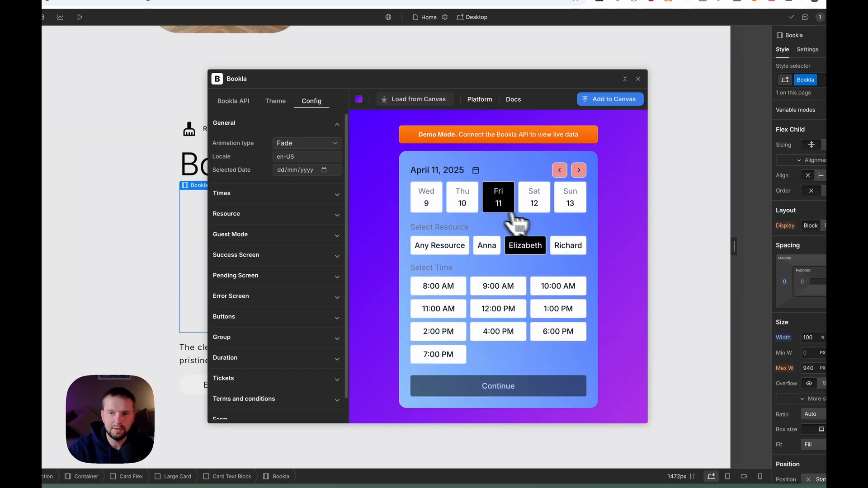
- Set the animation type to Flip and preview it by continuing to the contact form
click(326, 144)
click(307, 208)
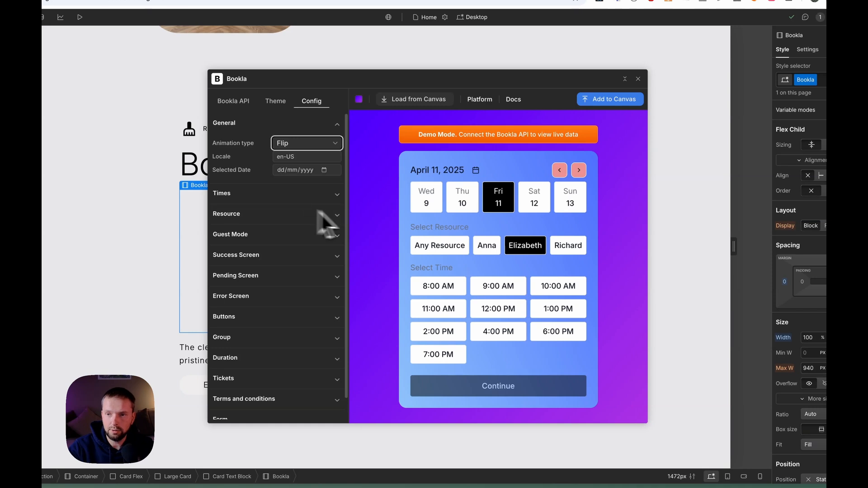
click(513, 385)
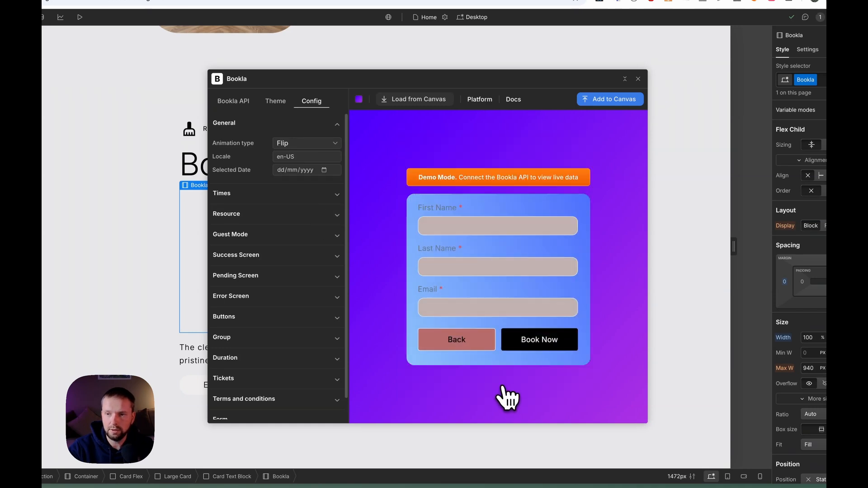
- Go back to the time selection, set the animation type to Stack and preview it by continuing with the 9:00 AM slot
click(486, 350)
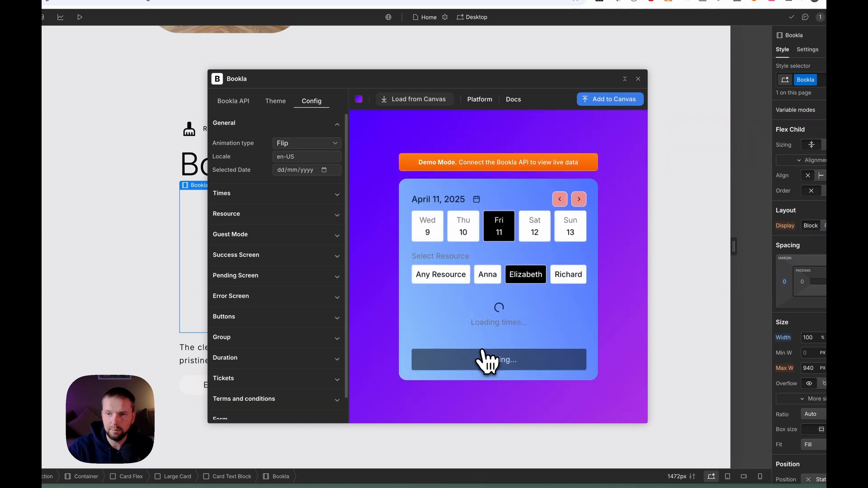
click(303, 143)
click(301, 223)
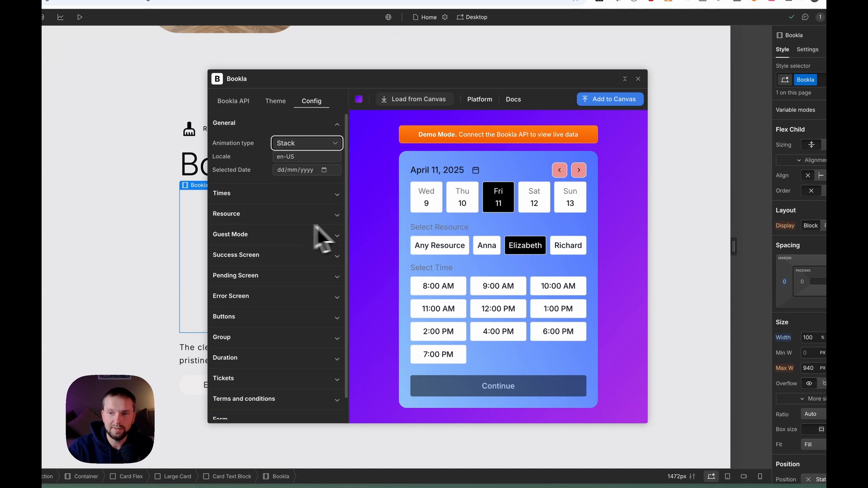
click(510, 287)
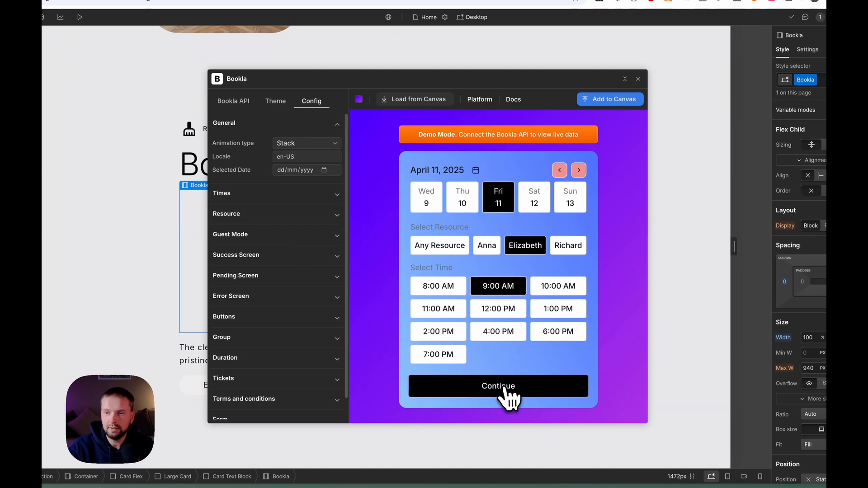
click(508, 395)
scroll(517, 364, down, 3)
click(498, 286)
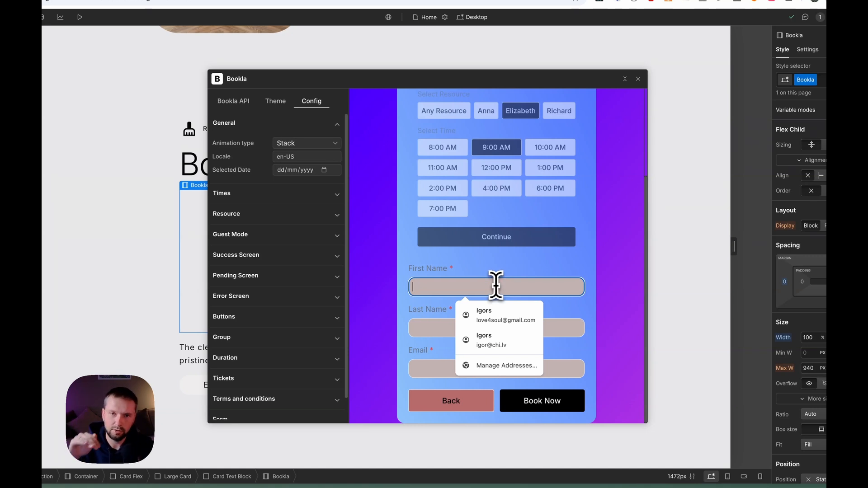
click(588, 265)
scroll(588, 257, up, 2)
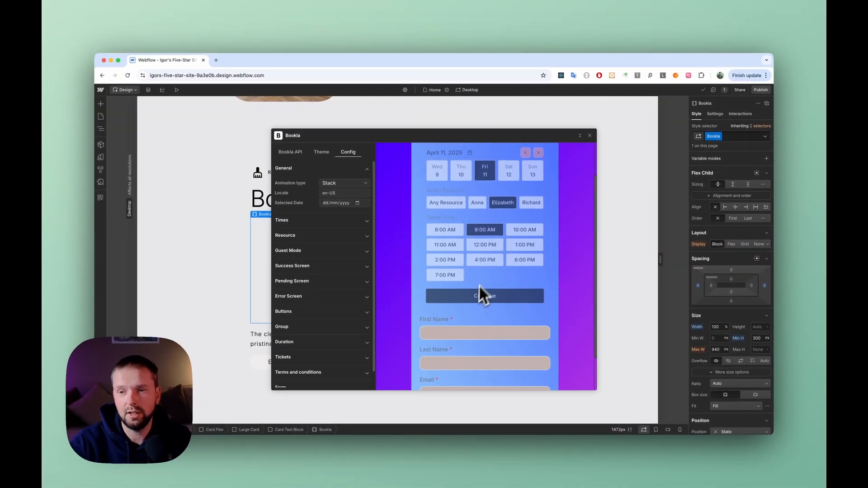
scroll(481, 313, down, 2)
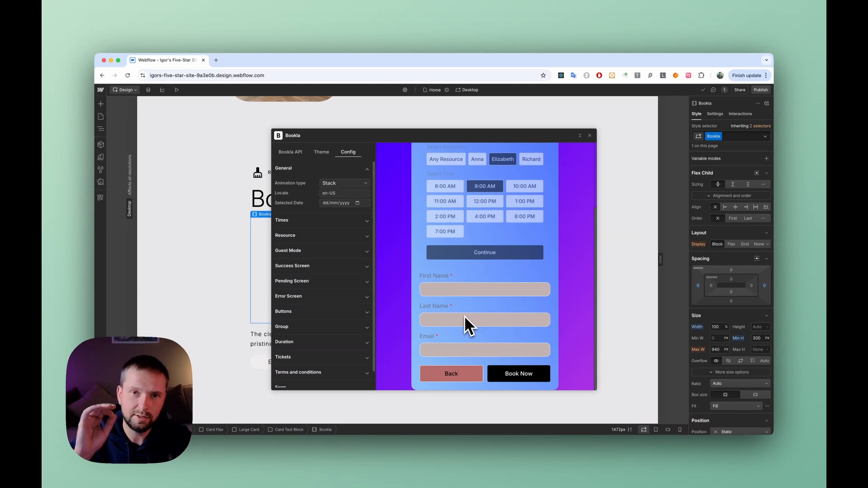
- Set the animation type to Slide and return the preview from the contact form to the time selection
click(362, 183)
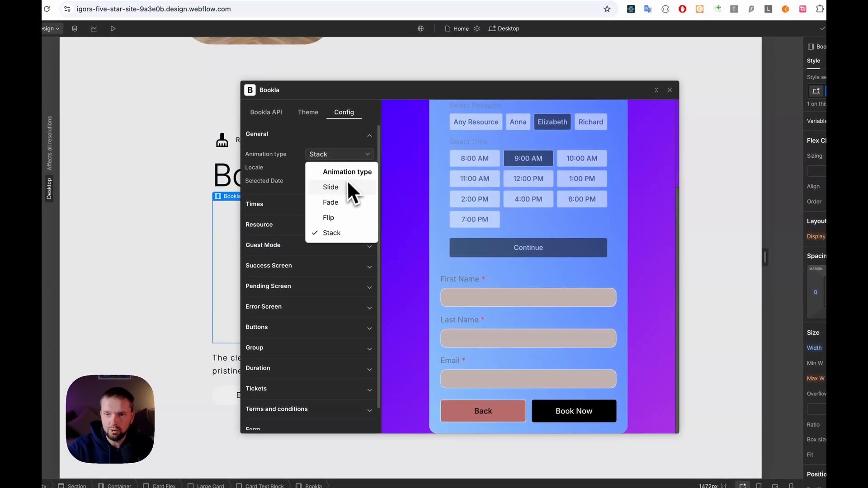
click(344, 186)
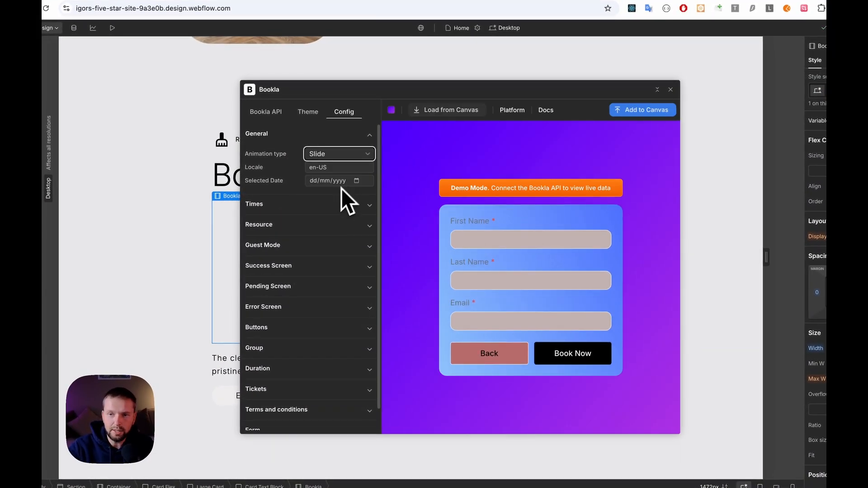
click(333, 168)
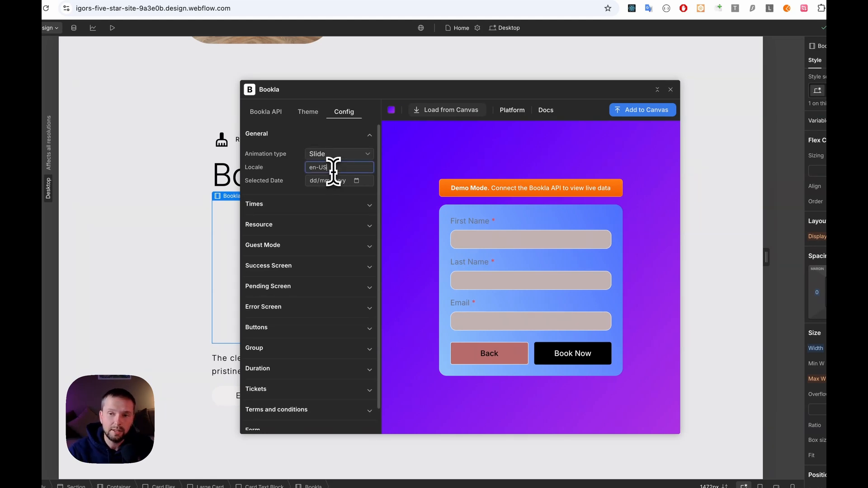
click(477, 352)
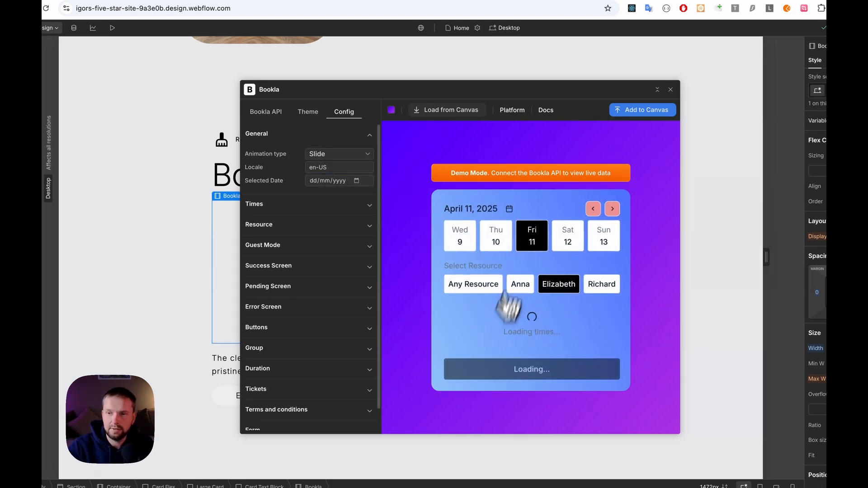
- Set the widget locale to es and check the date format in the preview's header
click(333, 169)
drag(333, 168, 298, 170)
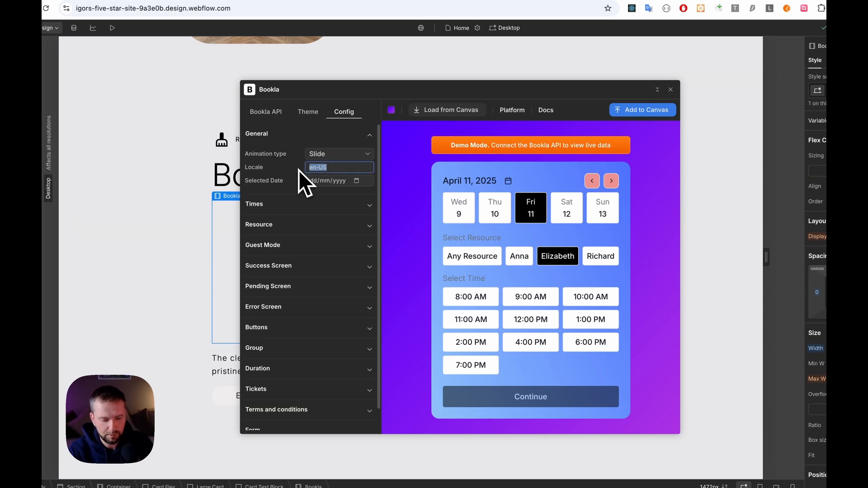
text(es)
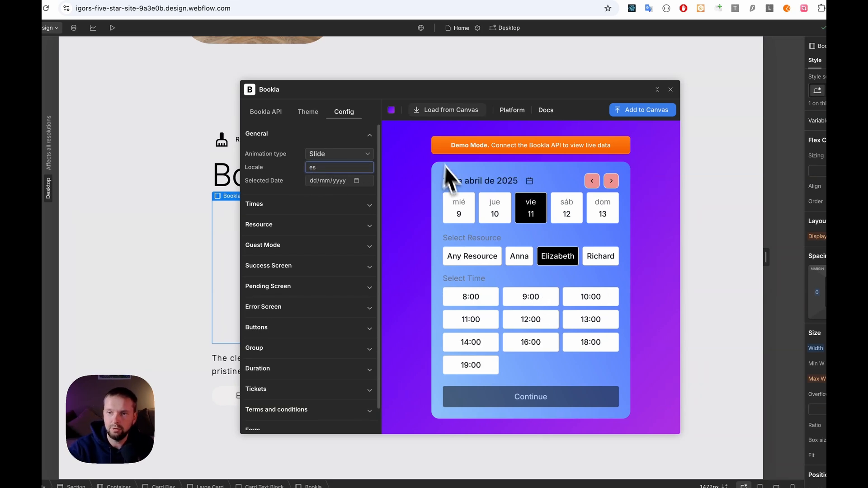
drag(442, 180, 514, 178)
click(501, 180)
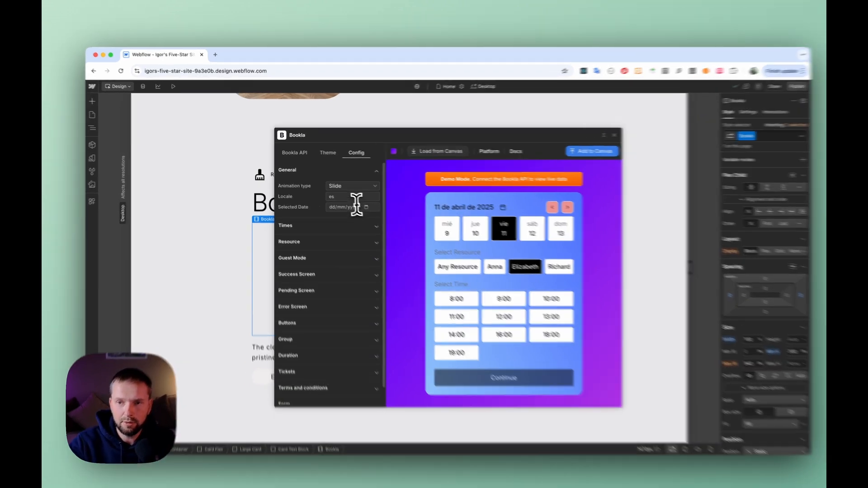
- Try the locale en, and set the widget locale to it
double_click(351, 194)
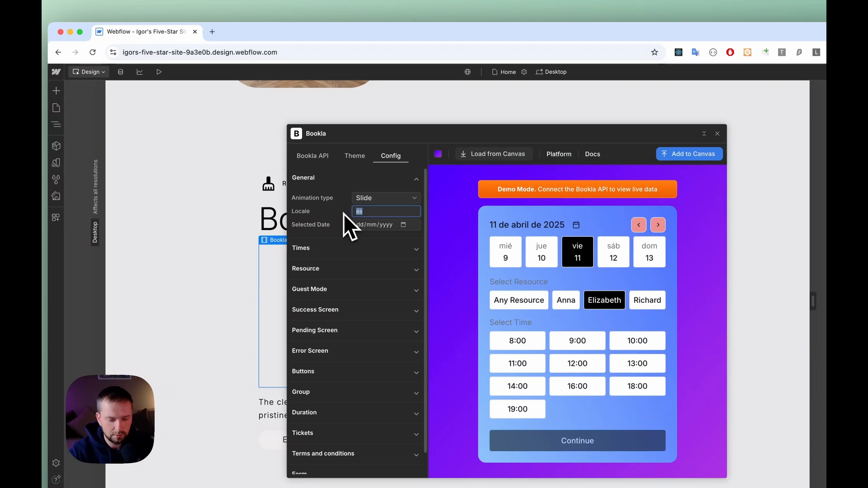
text(en)
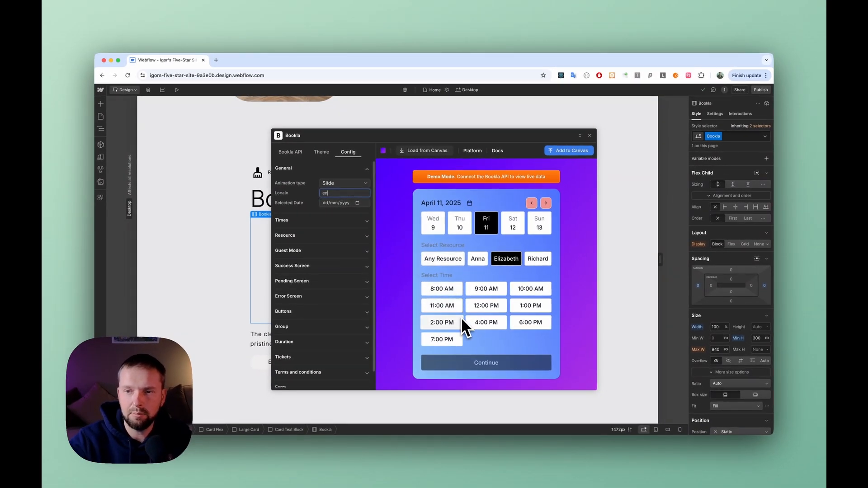
double_click(323, 194)
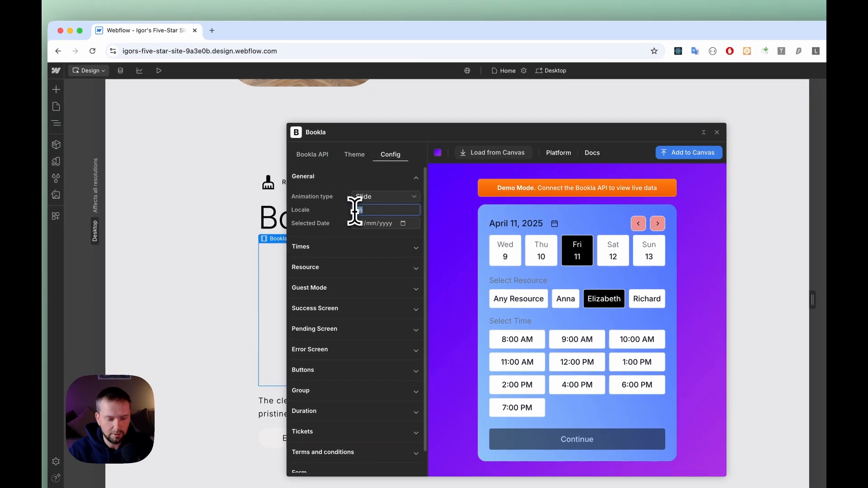
text(it)
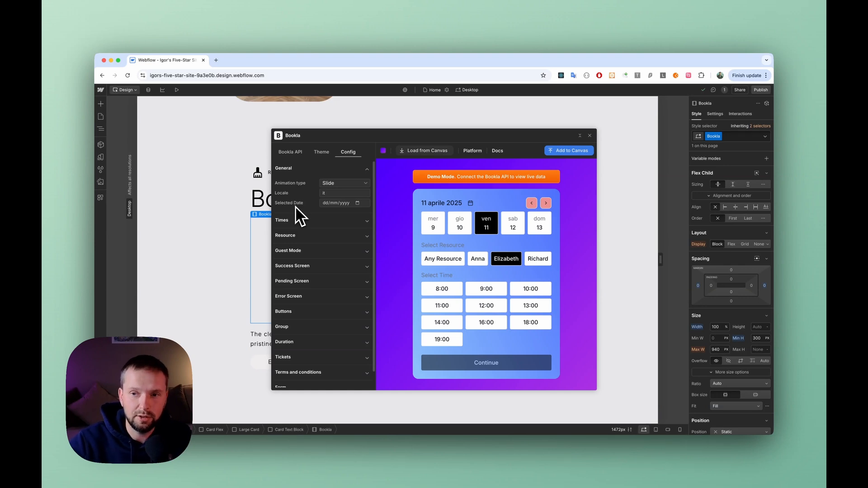
- Try 11/04/2025 and 15/04/2025 as the preselected date, and clear the selected date
click(357, 203)
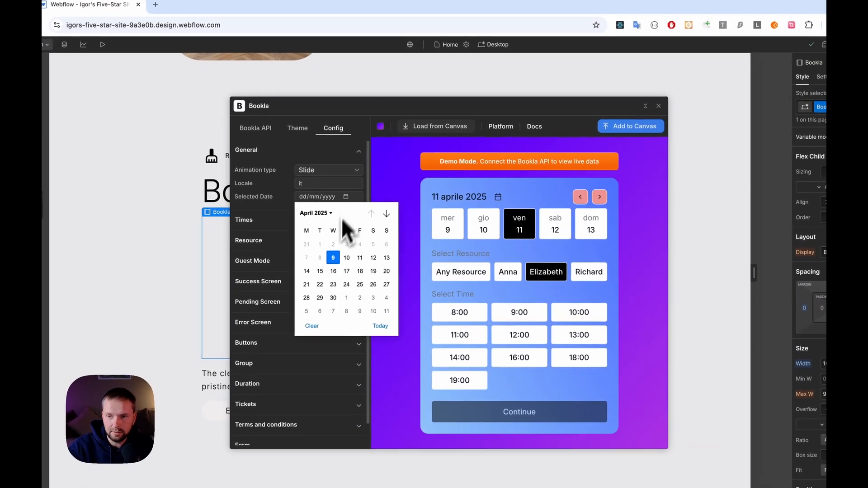
click(361, 260)
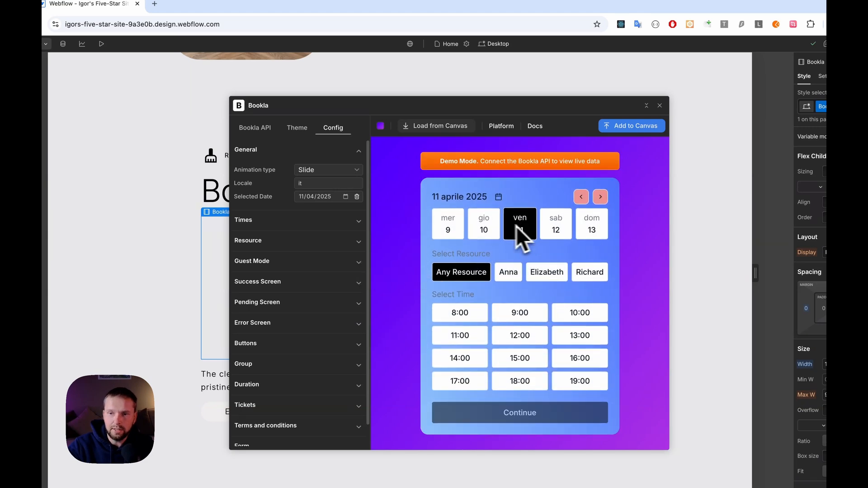
click(345, 197)
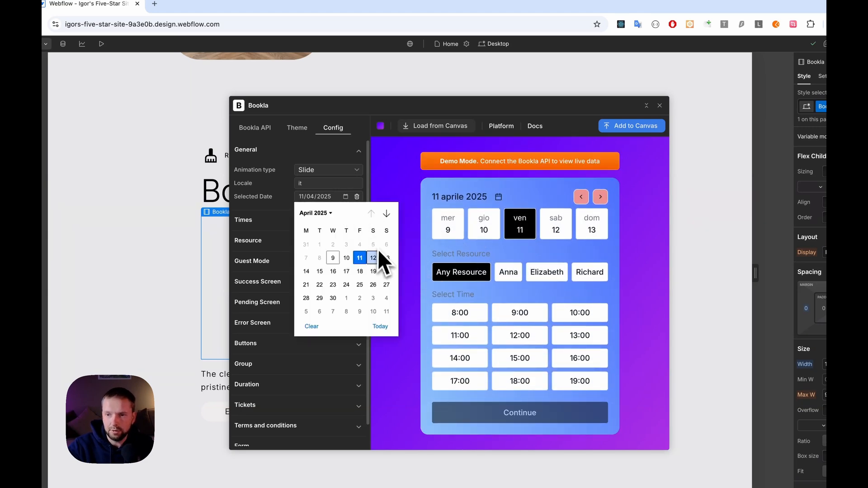
click(320, 271)
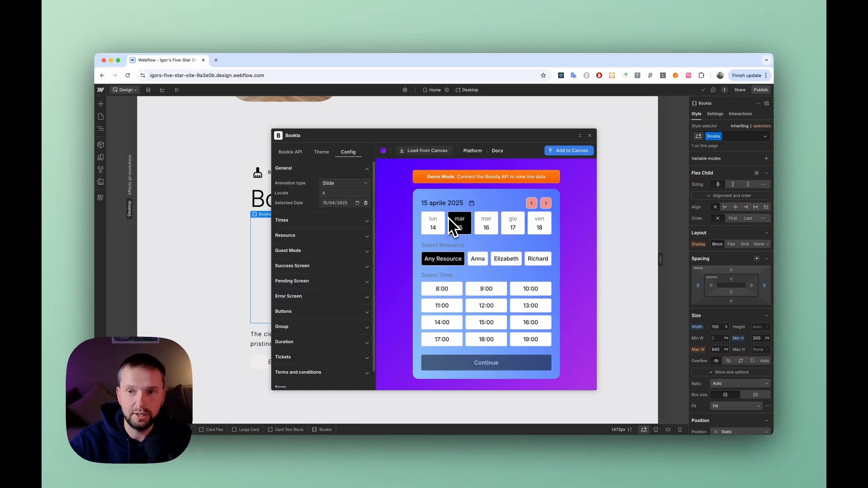
click(366, 203)
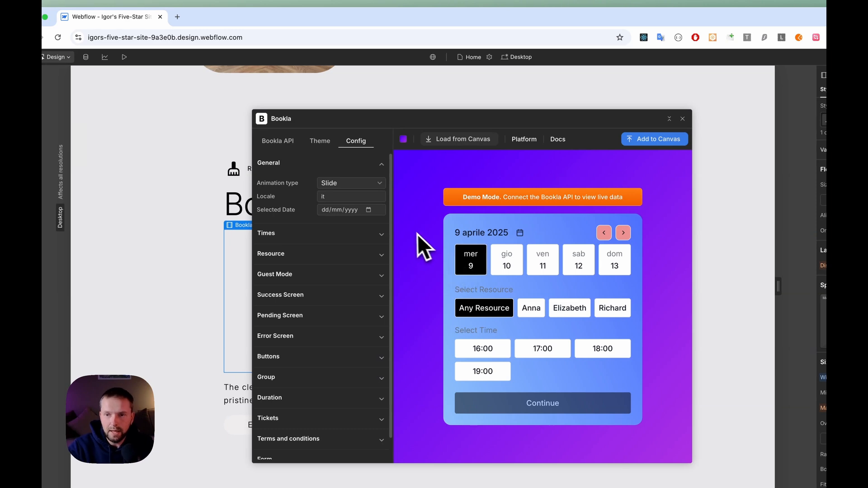
- Collapse the general settings and change the Select Time label in the Times settings to "Select Start Time"
click(380, 165)
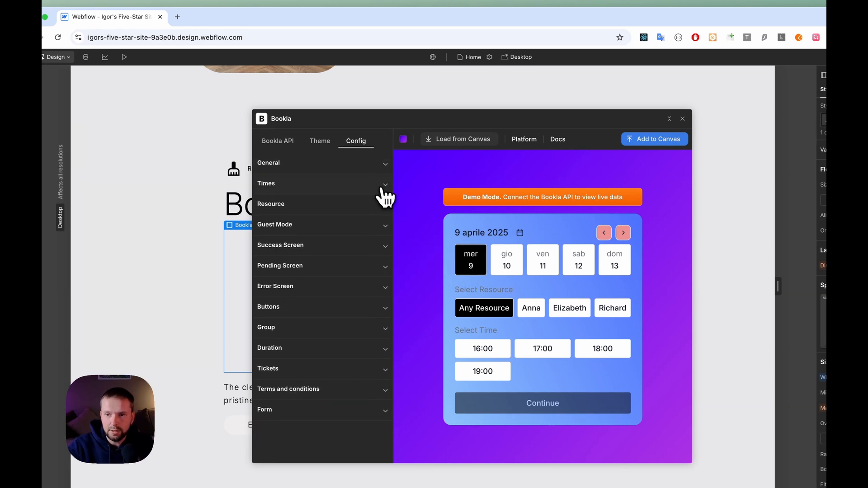
click(382, 184)
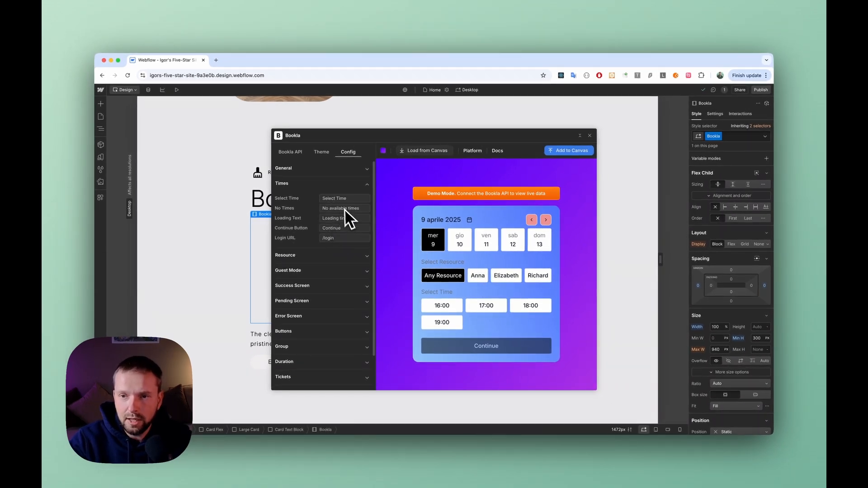
click(339, 198)
drag(353, 198, 336, 199)
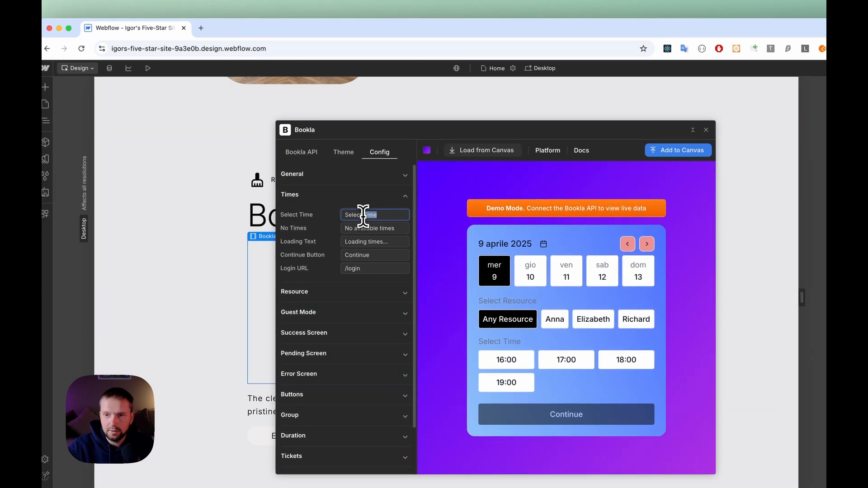
click(364, 216)
text(Styart)
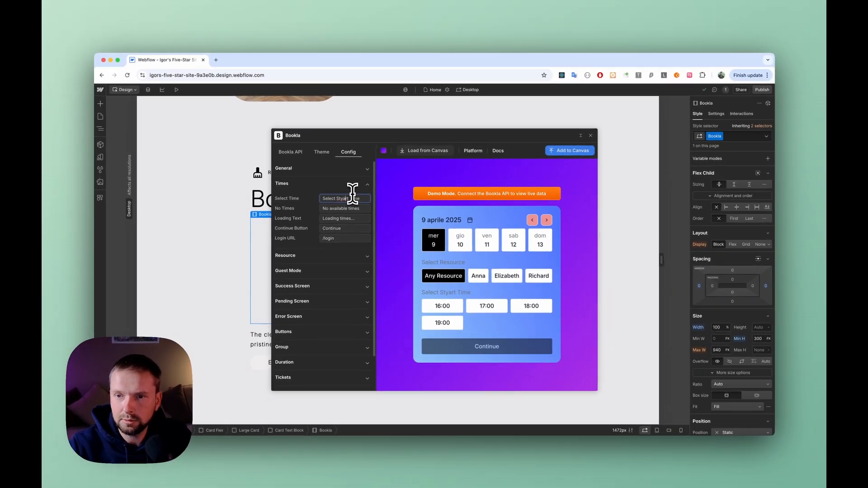
key(BackSpace)
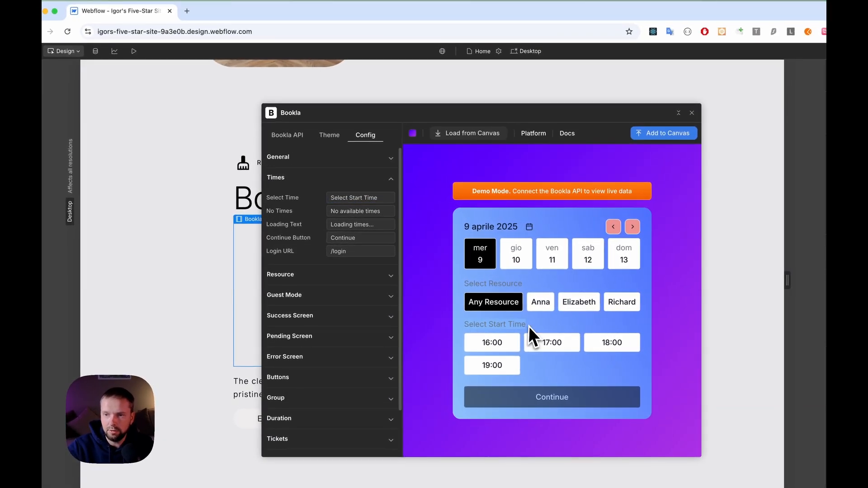
- Change the theme background to solid #ffffff, removing the second color #4d70ff, and return to the widget configuration
click(332, 137)
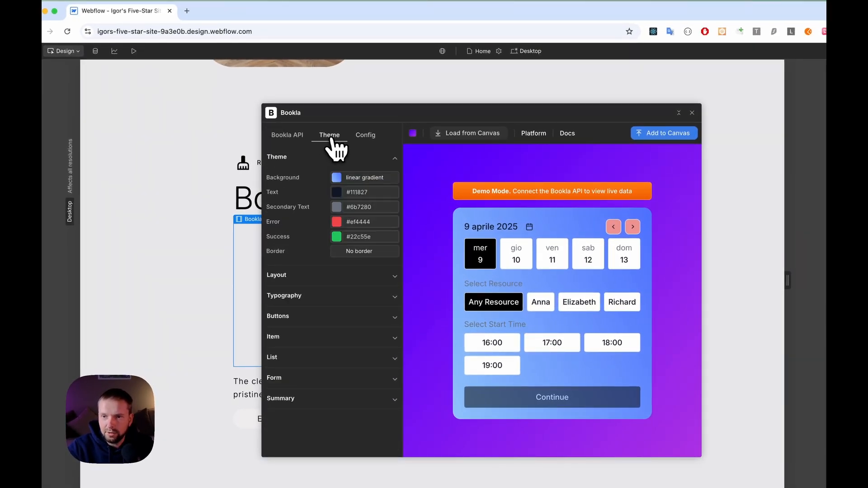
click(340, 179)
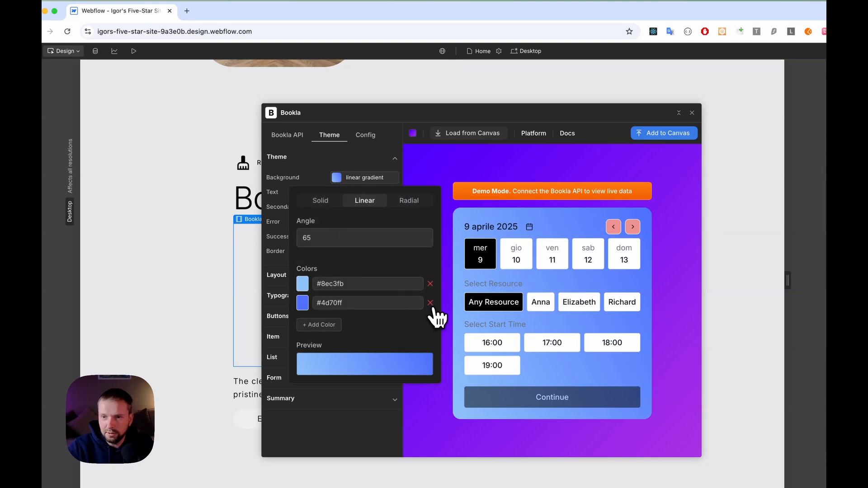
click(337, 203)
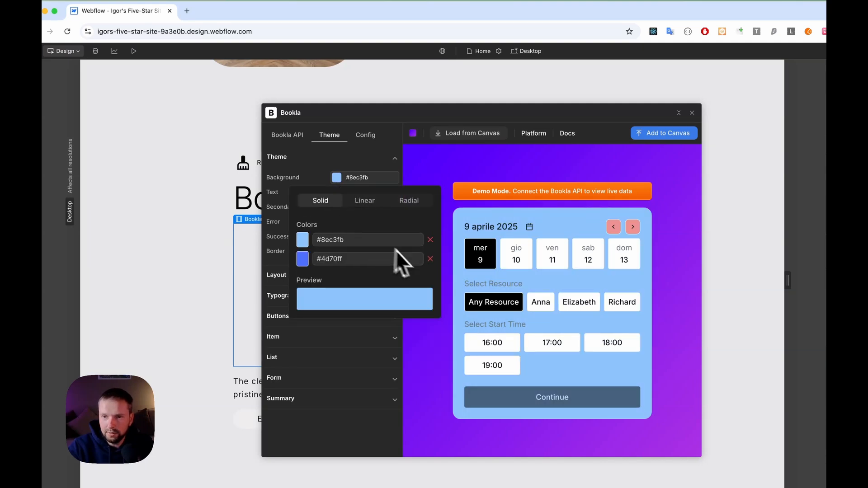
click(430, 259)
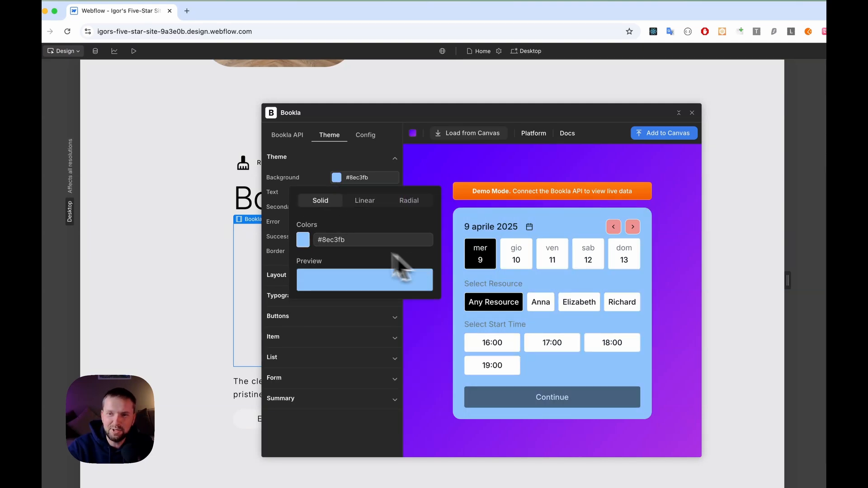
click(304, 241)
drag(314, 251, 300, 252)
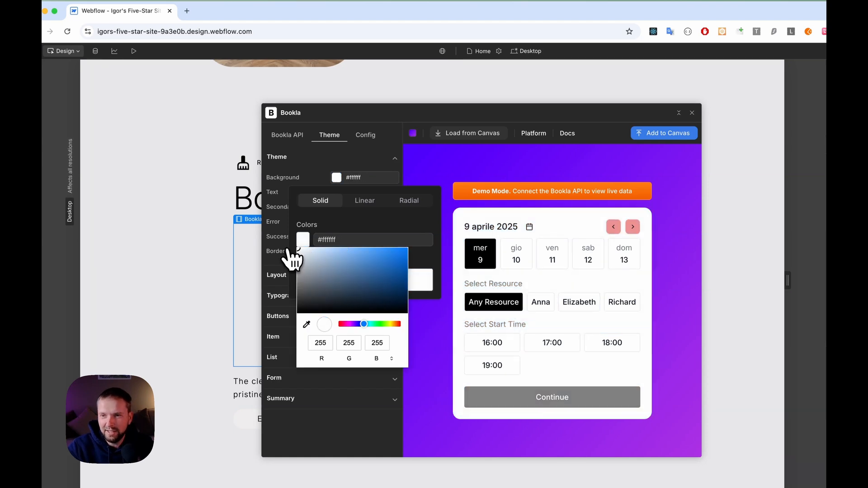
click(393, 224)
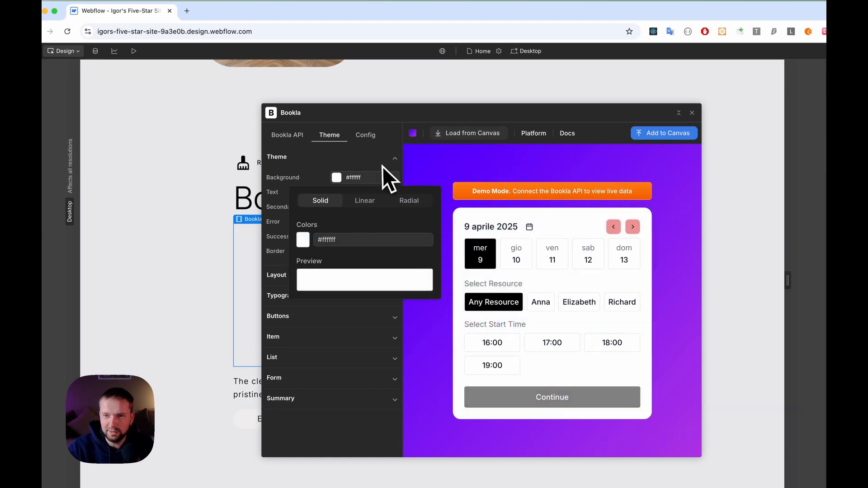
click(423, 169)
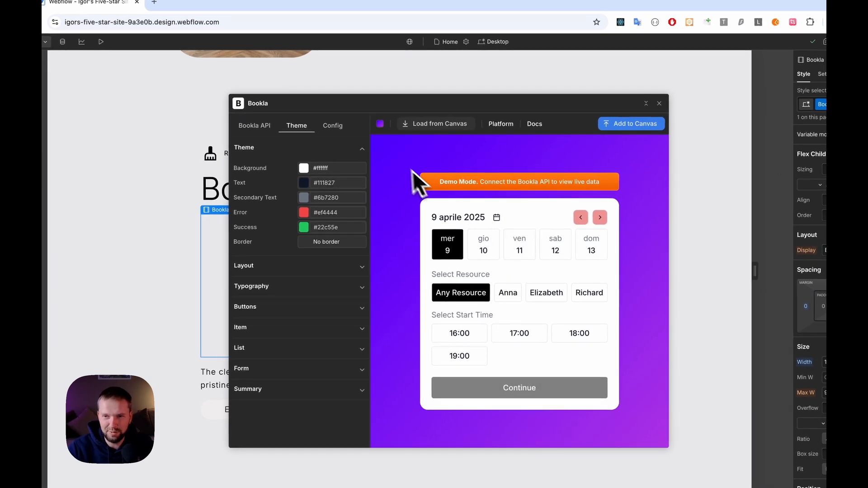
click(334, 131)
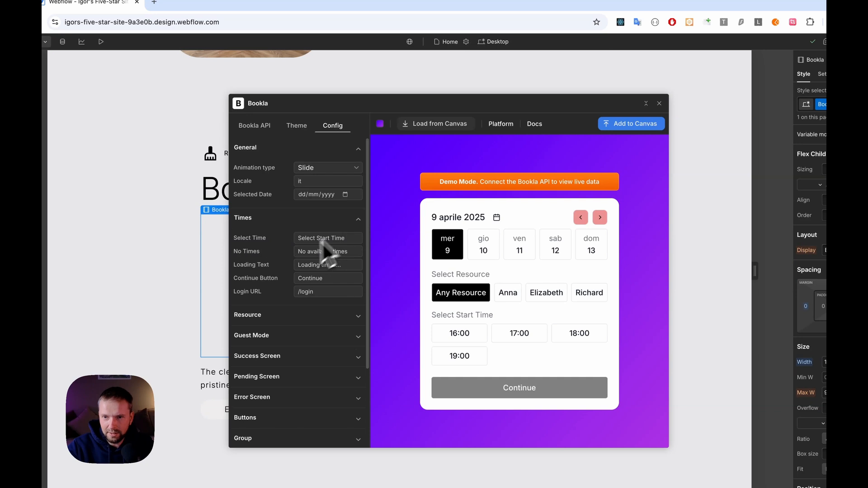
- Examine the Times label texts against the booking preview, checking April 12 for available times and returning to April 9
drag(432, 315, 493, 316)
click(493, 316)
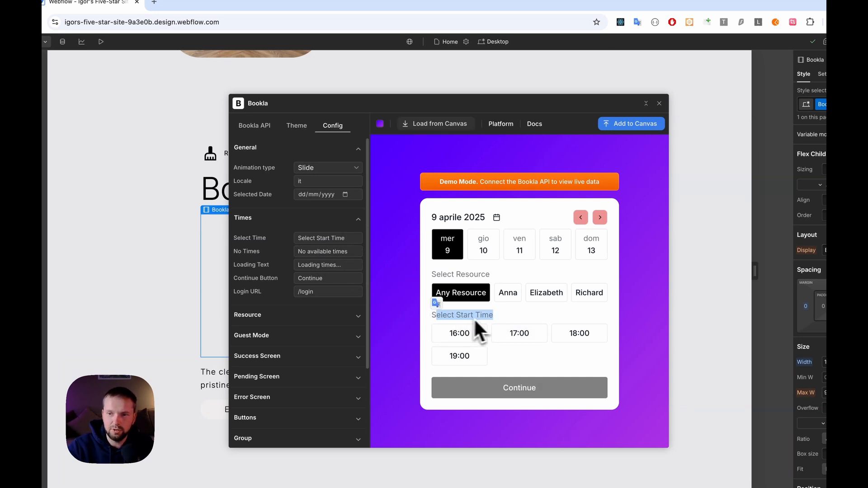
click(475, 319)
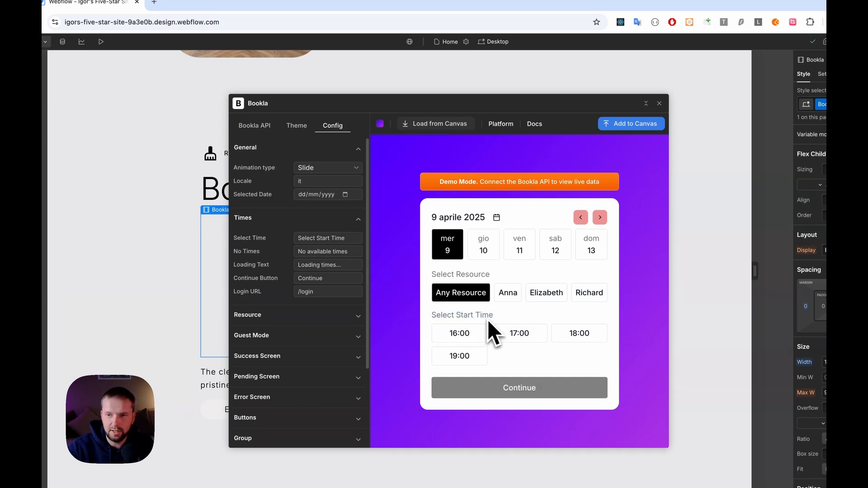
click(300, 251)
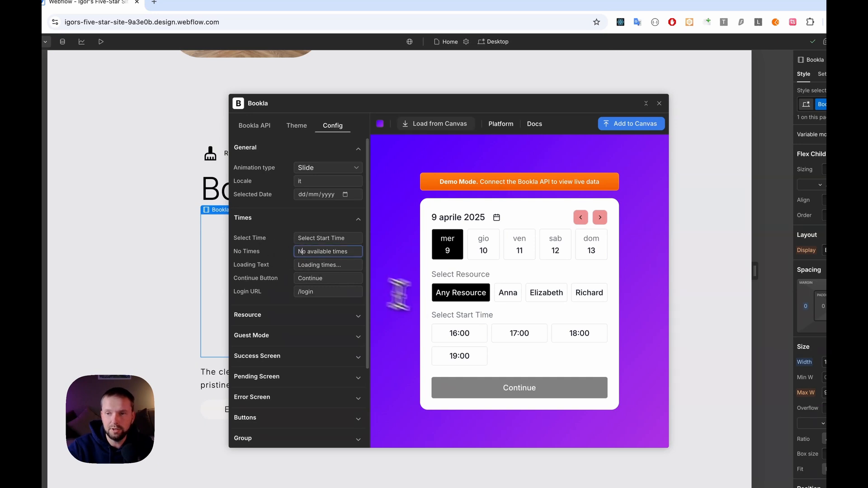
click(552, 252)
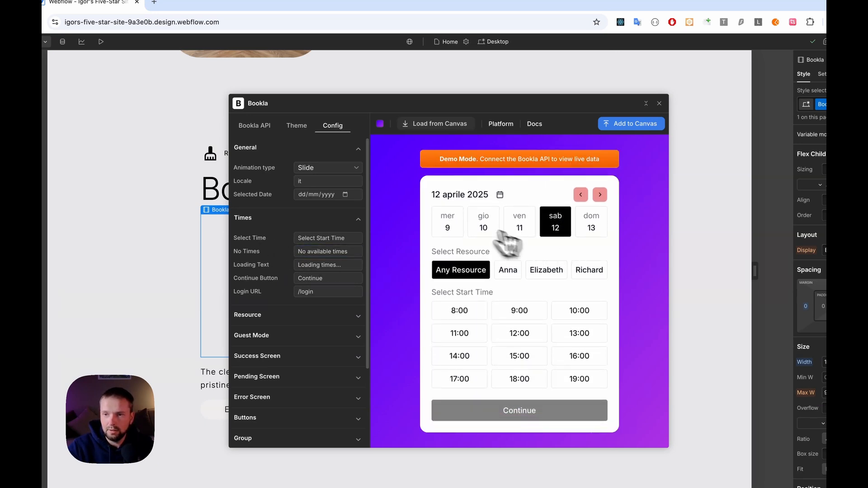
click(452, 223)
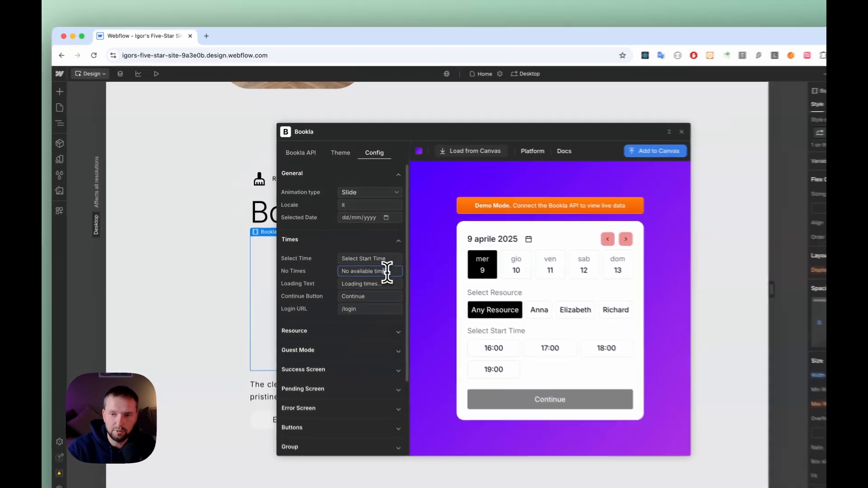
drag(360, 246, 322, 245)
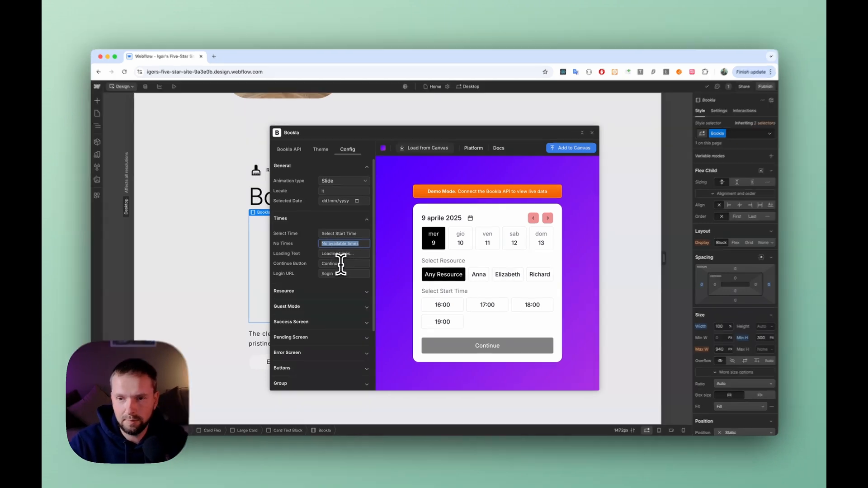
click(340, 264)
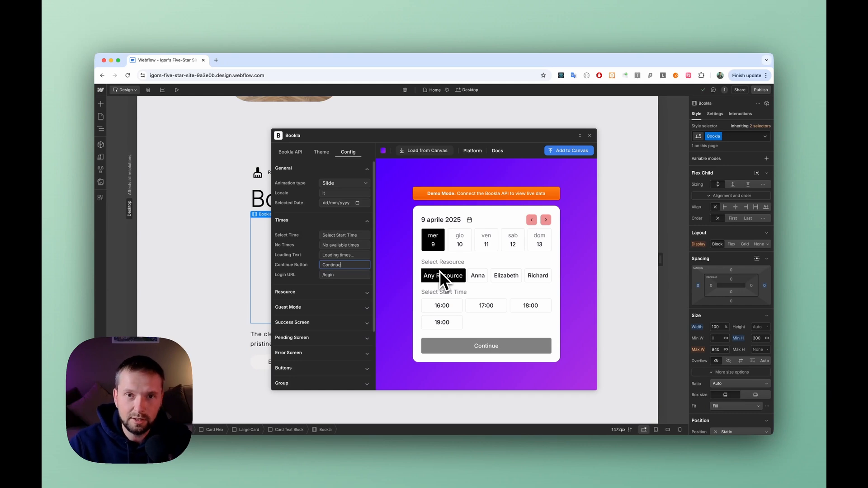
- Preview the guest details form for the first named resource at 17:00, and go back to the time selection
click(478, 276)
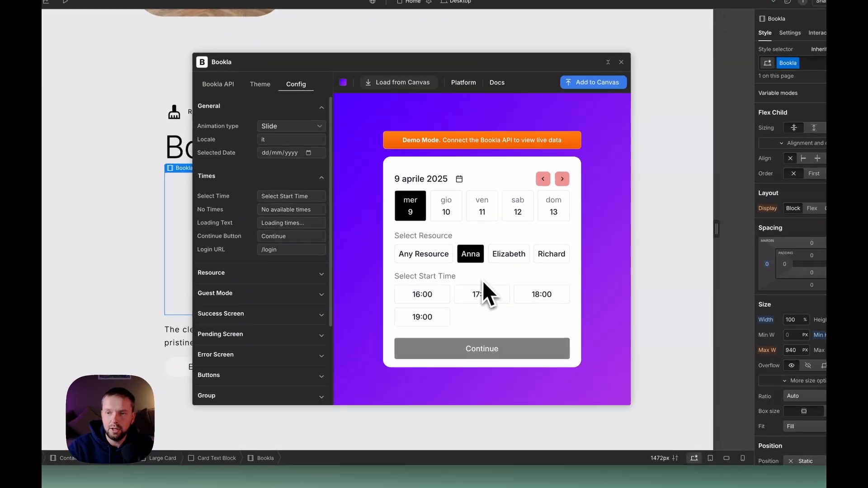
click(481, 295)
click(499, 358)
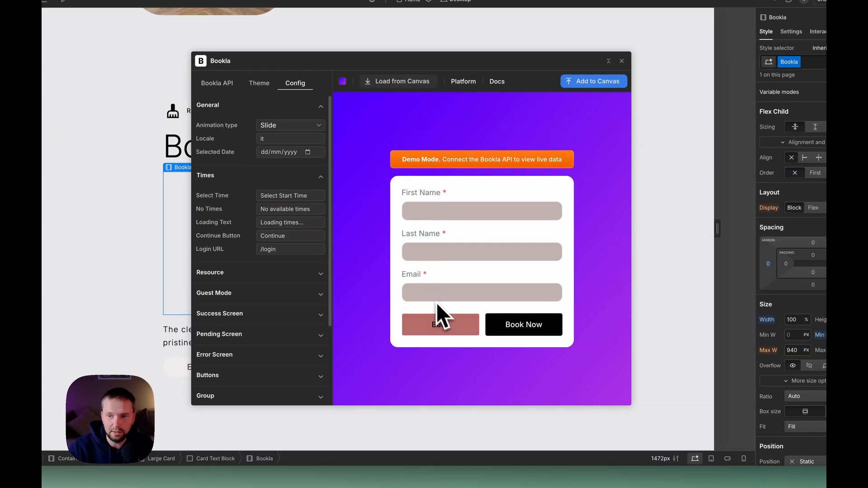
click(442, 328)
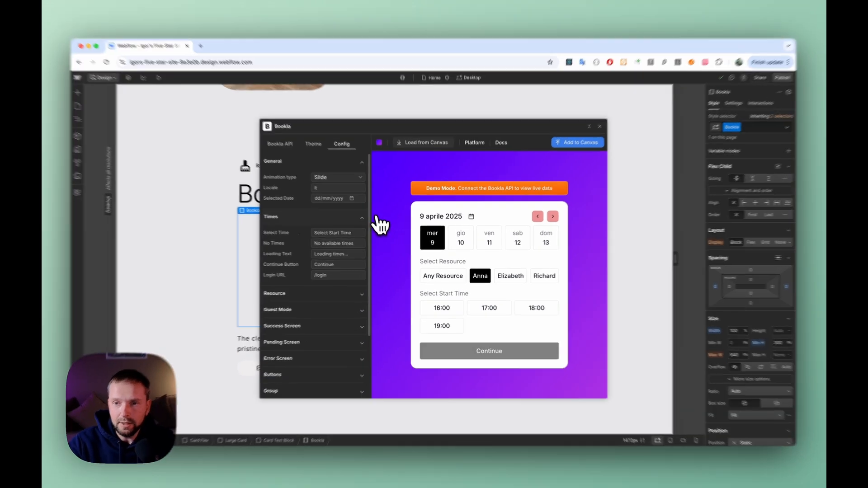
- Collapse the Times settings and open the Resource settings, switching Show Resource Selector off and on again
click(366, 221)
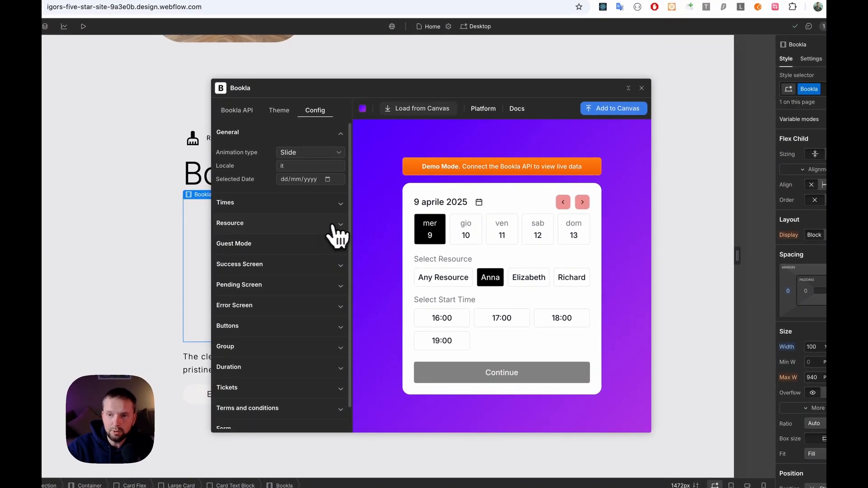
click(346, 225)
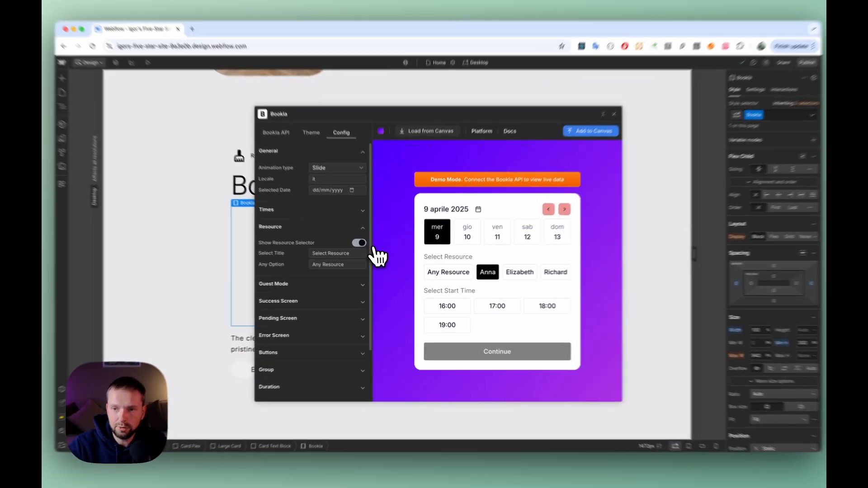
click(364, 250)
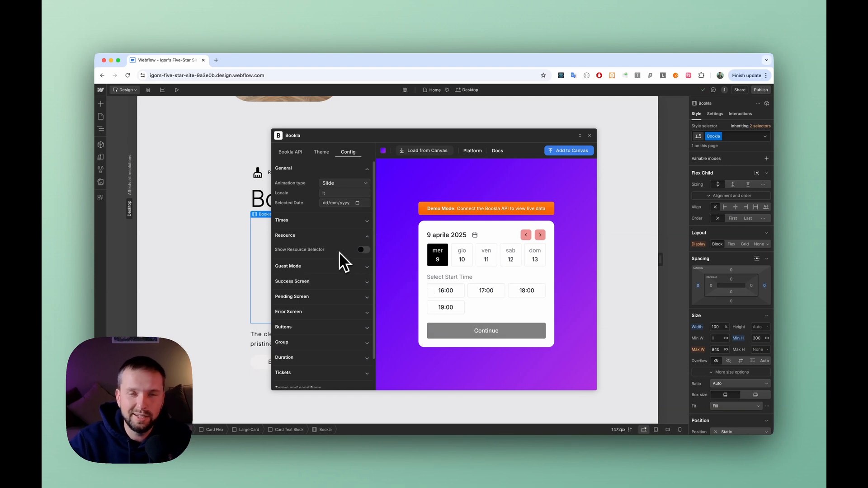
click(361, 249)
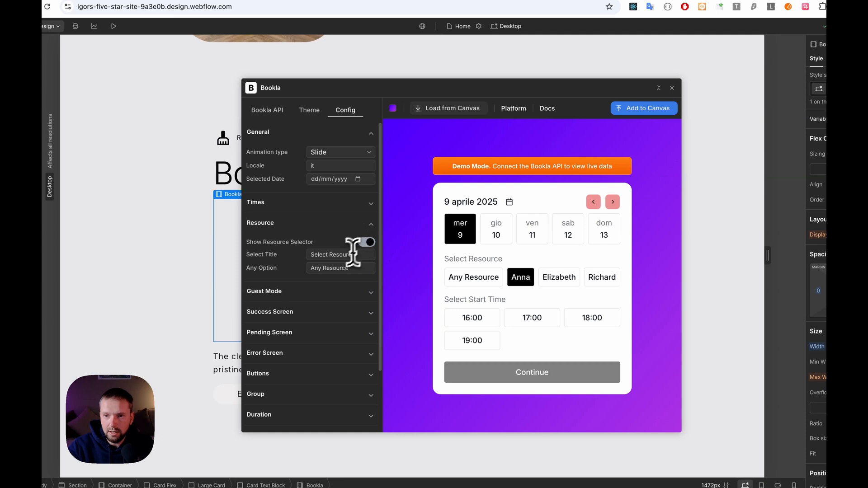
- Change the resource Select Title to "Select a Person" and collapse the Resource settings
click(322, 255)
drag(359, 255, 306, 255)
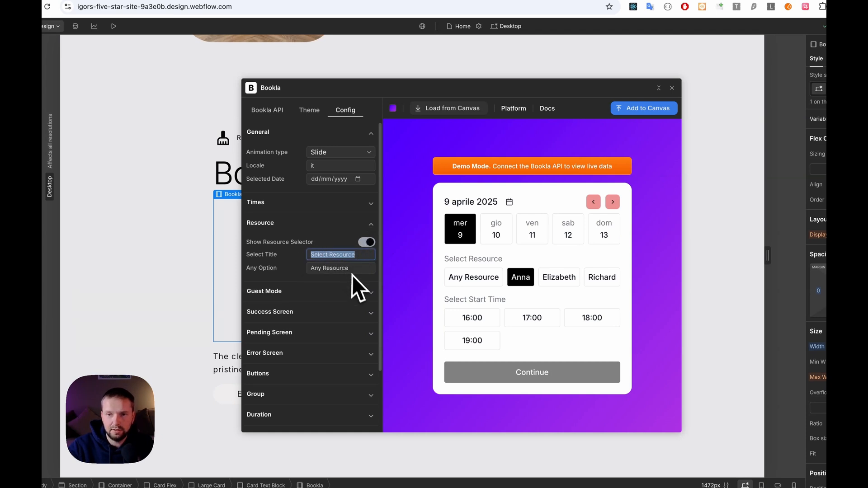
drag(446, 259, 497, 261)
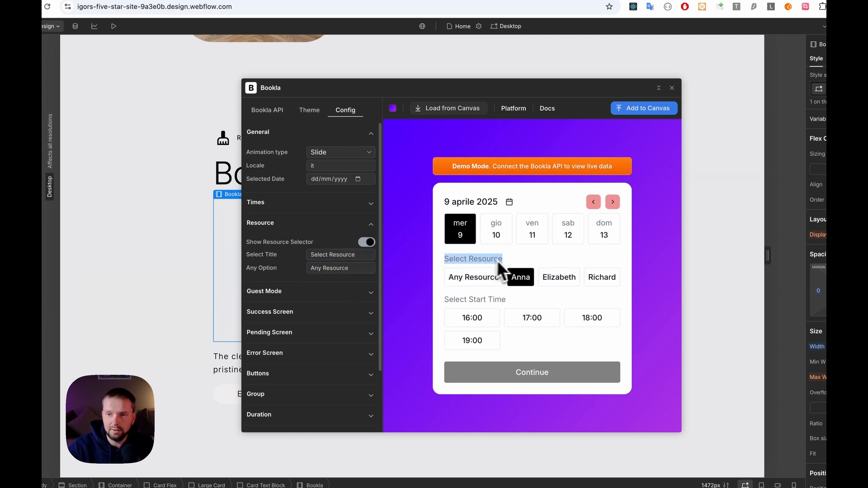
click(512, 259)
double_click(345, 254)
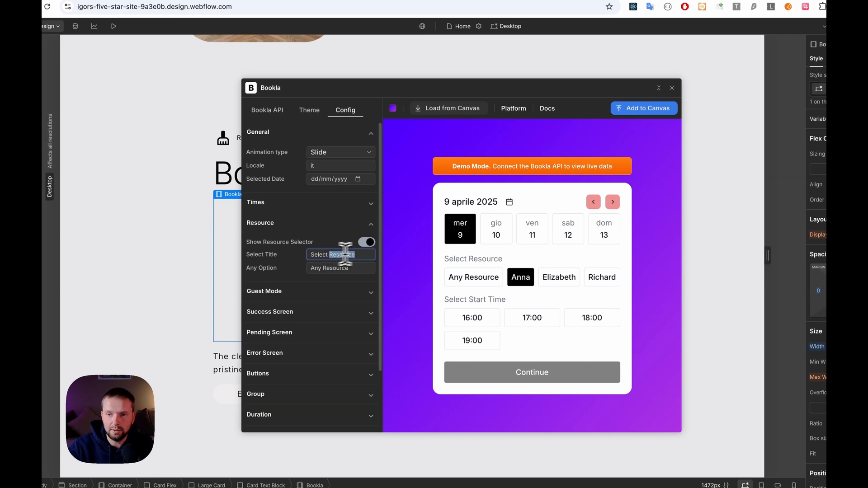
text(A)
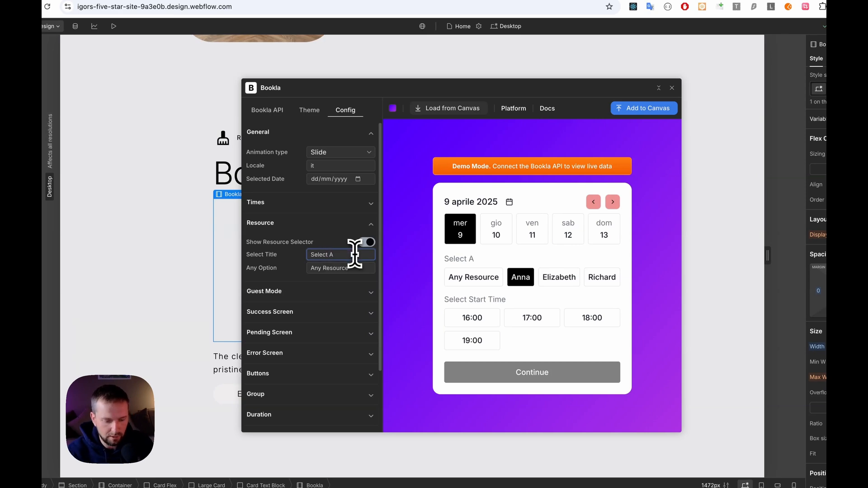
text( Person)
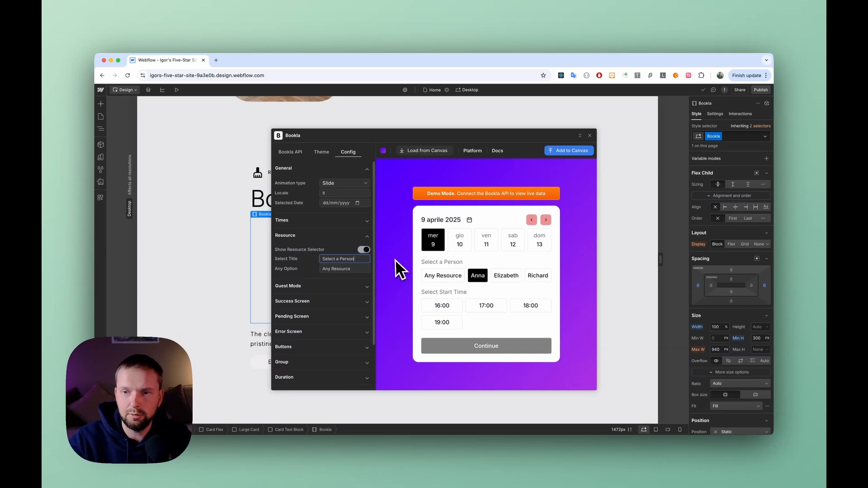
click(368, 237)
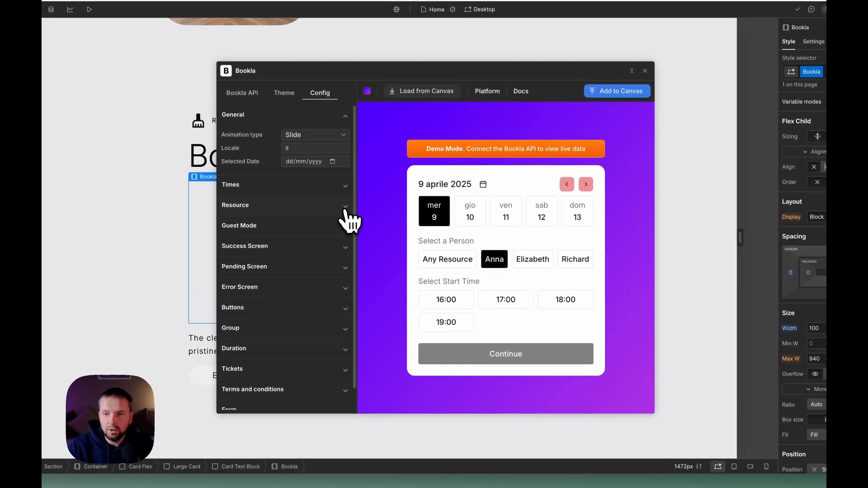
- Review the Guest Mode label and error texts while advancing the preview to the guest details form for a 17:00 booking
click(347, 232)
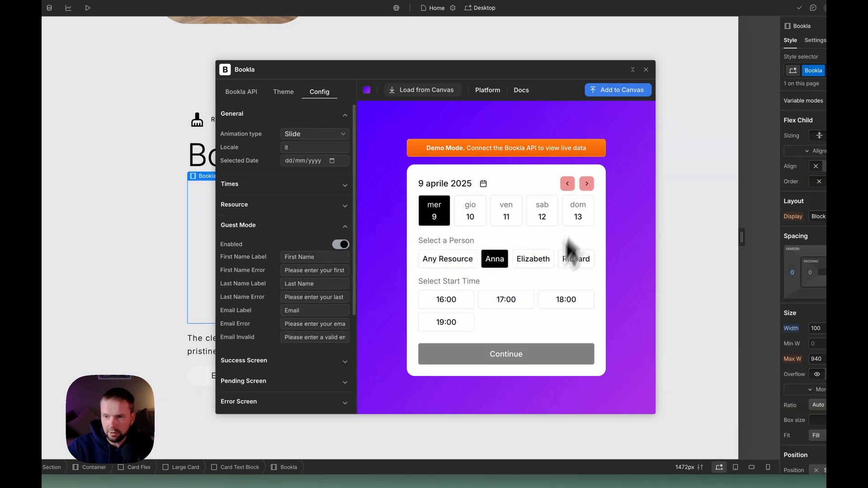
click(530, 301)
click(524, 355)
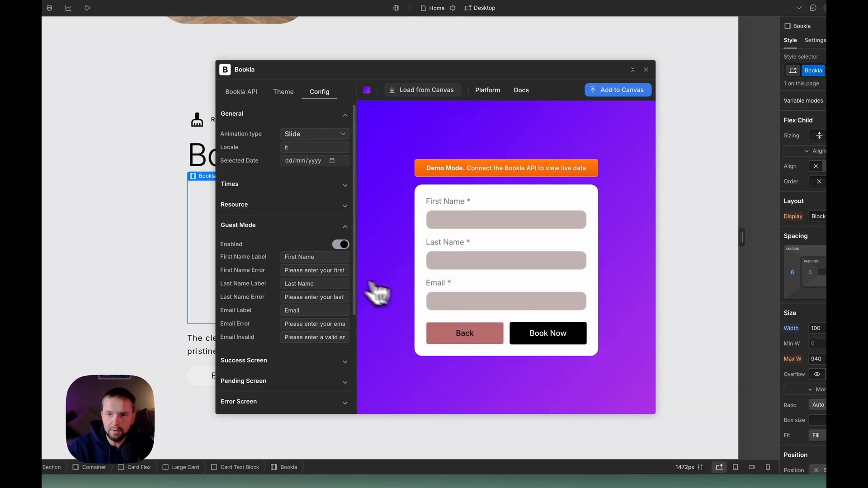
double_click(293, 271)
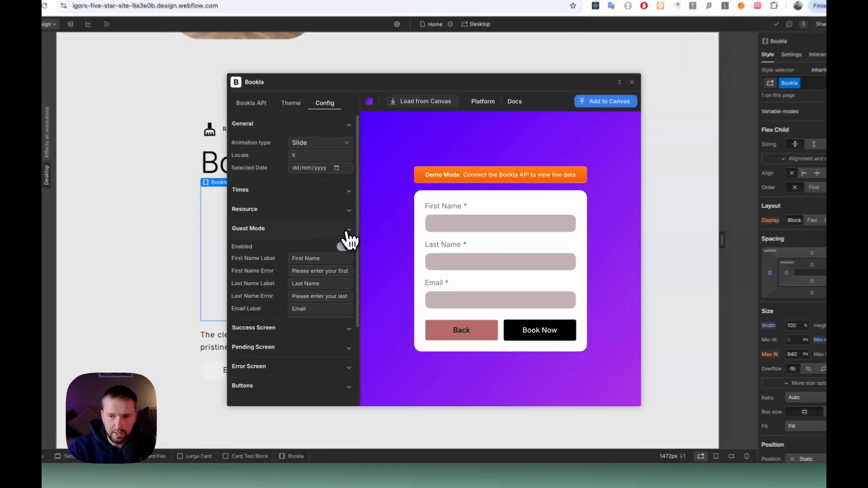
click(367, 252)
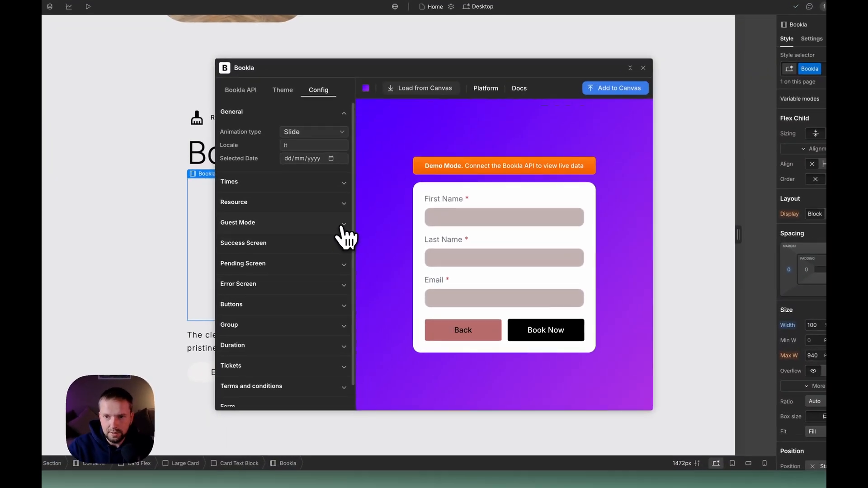
- Open the Success Screen settings, and submit the preview booking with the guest's first name, last name and e-mail filled in from saved details
click(369, 267)
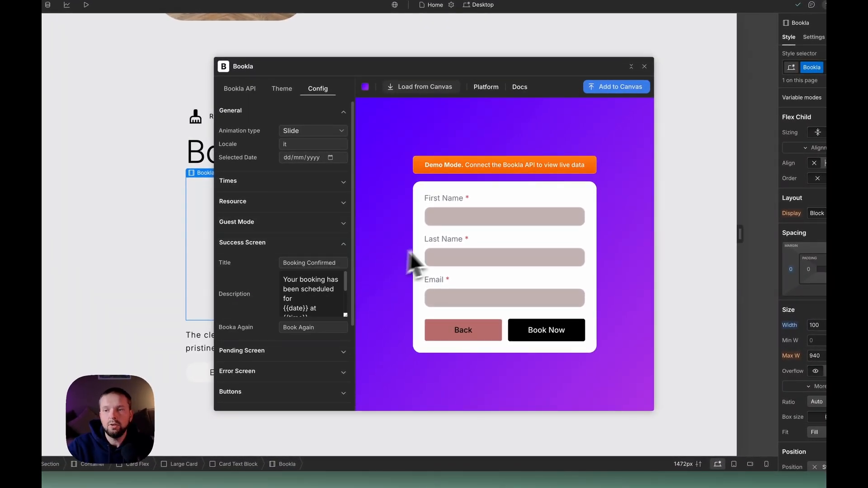
click(446, 220)
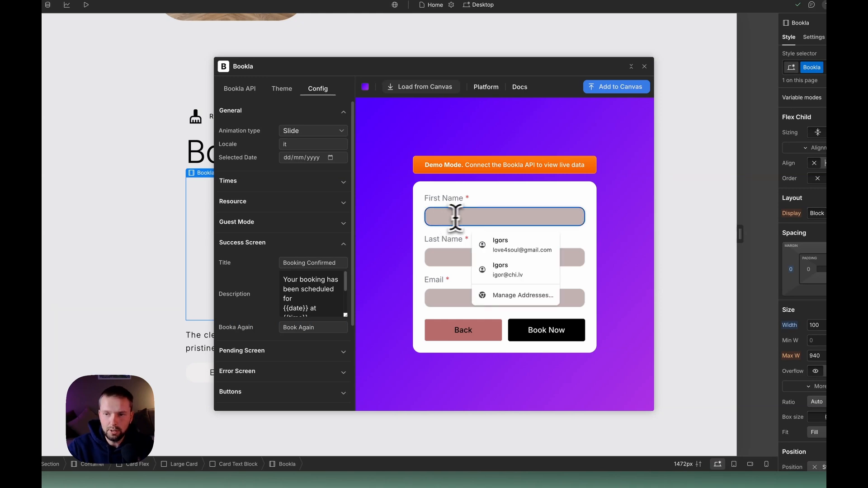
click(494, 237)
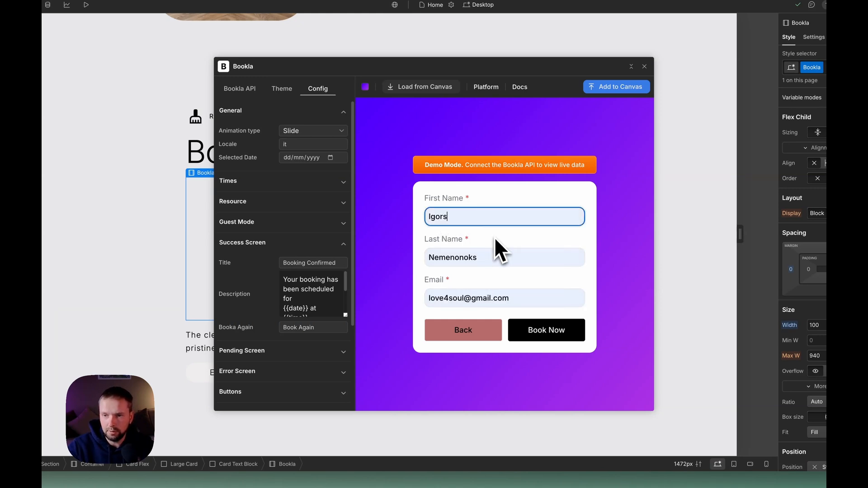
click(563, 338)
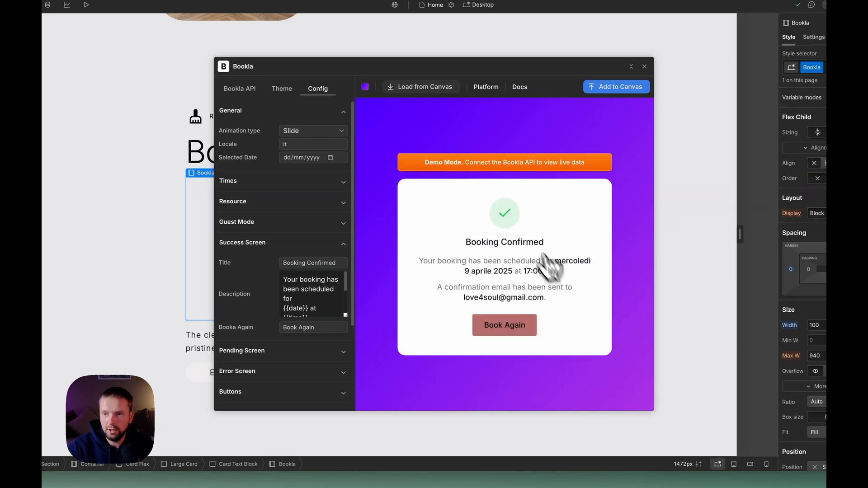
- Change the opening of the Success Screen description from "Your booking" to "Booking has been scheduled for"
click(303, 281)
drag(302, 280, 282, 282)
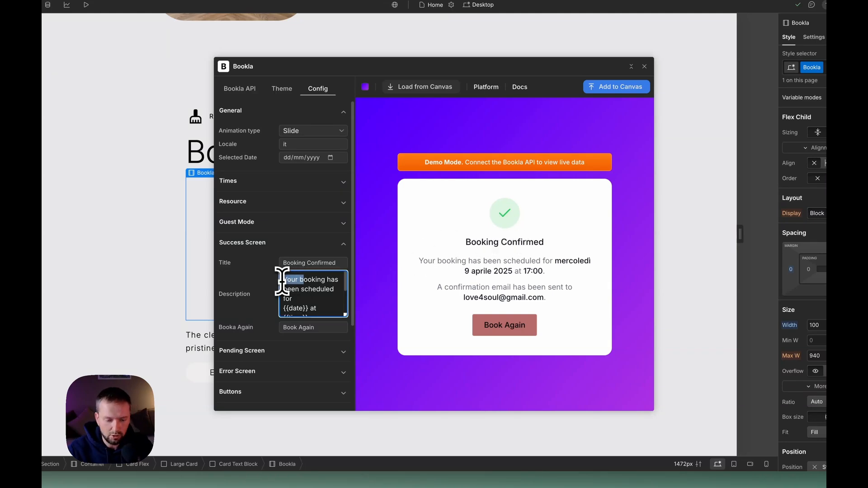
text(B)
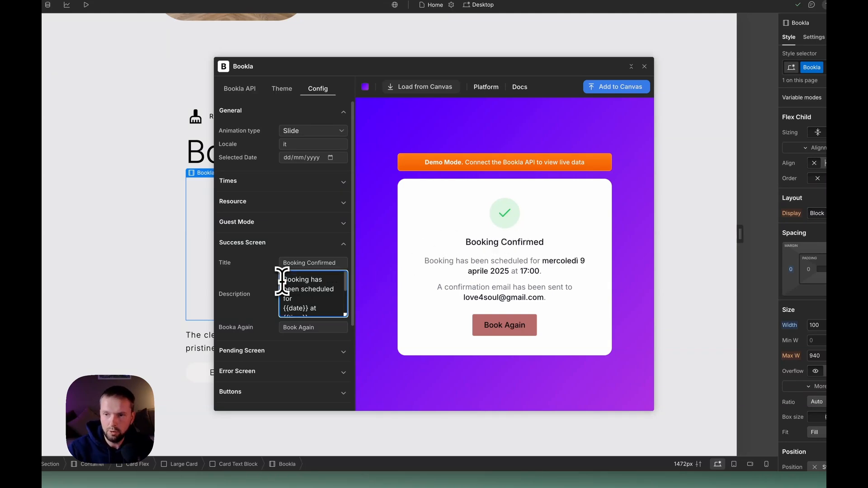
click(513, 261)
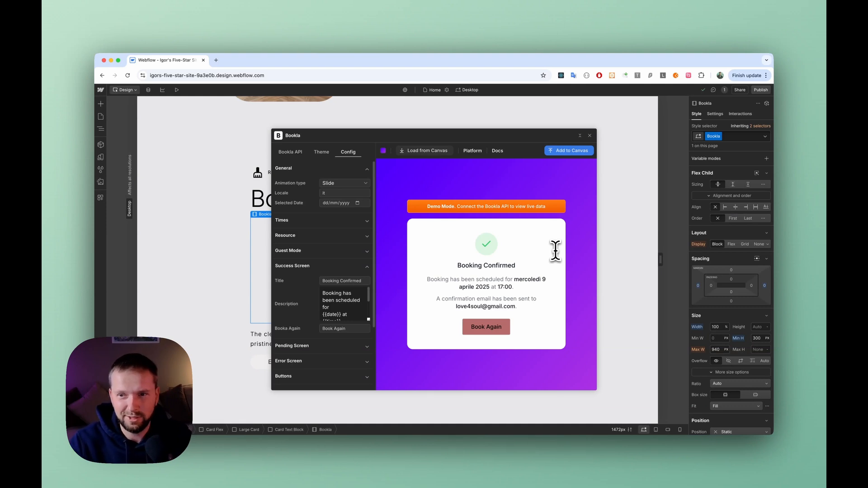
- Examine the placeholders for date, time and email in the Success Screen description
scroll(355, 299, down, 1)
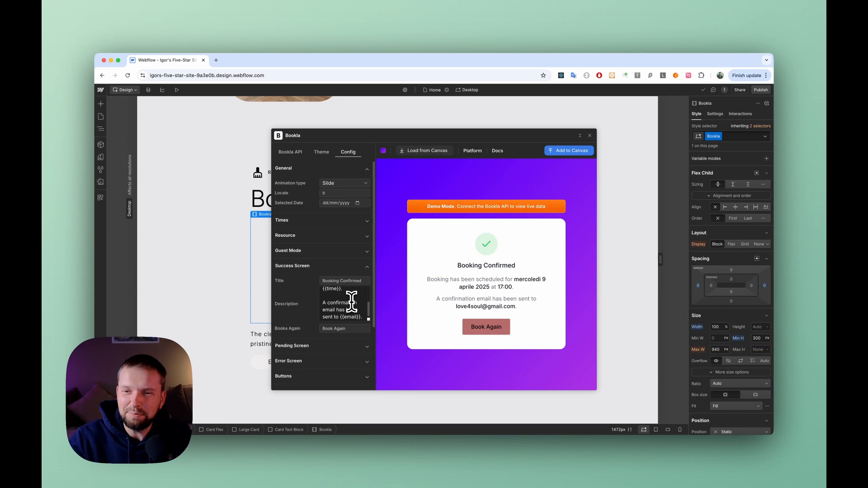
click(333, 309)
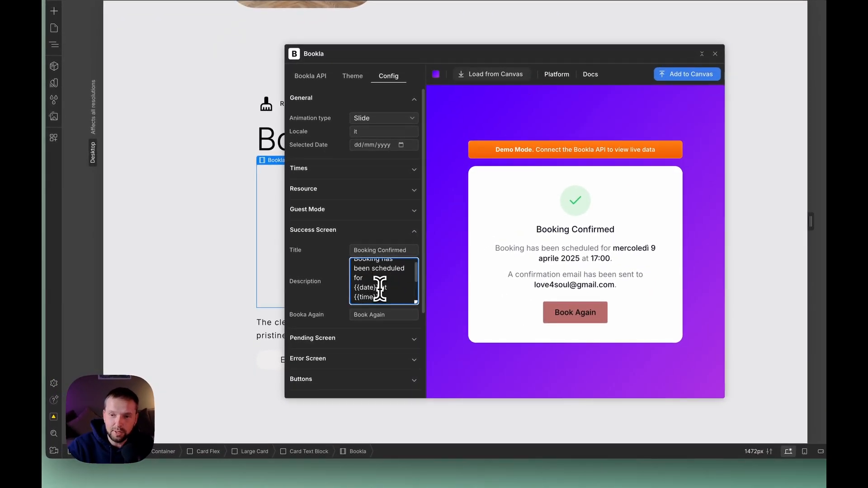
drag(379, 288, 354, 289)
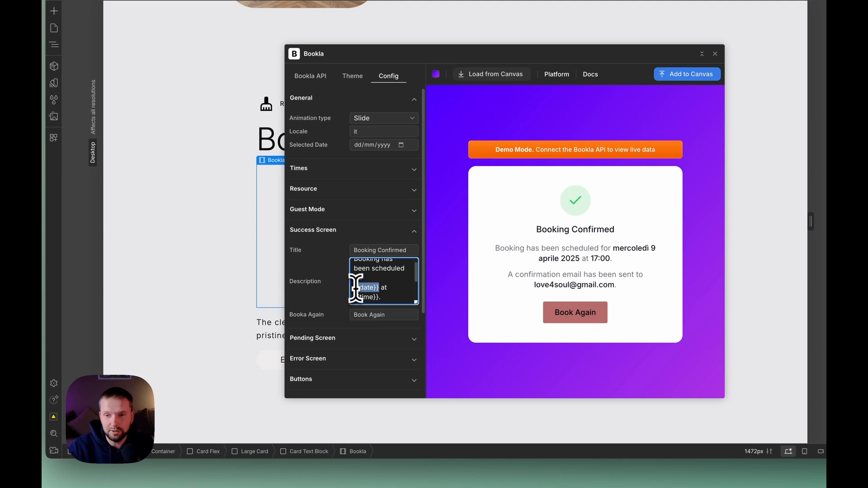
click(383, 278)
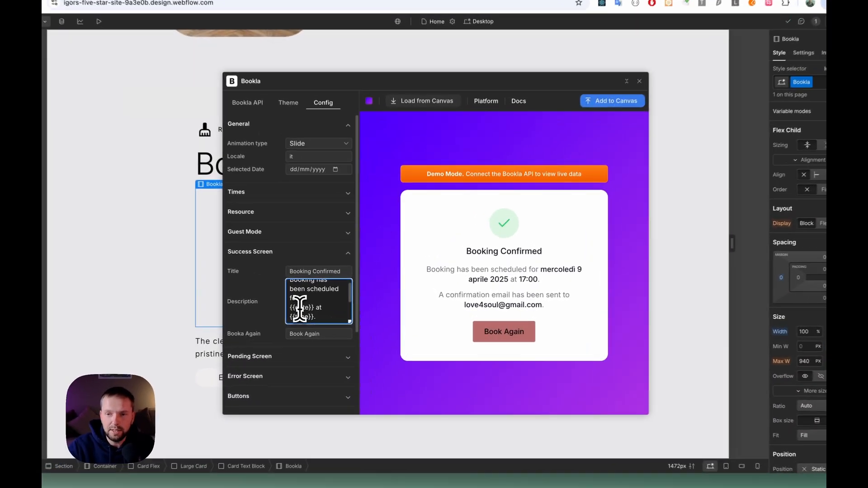
- Compare the date, time and email placeholders in the Success Screen description with the confirmation text in the preview
drag(286, 309, 311, 309)
click(526, 278)
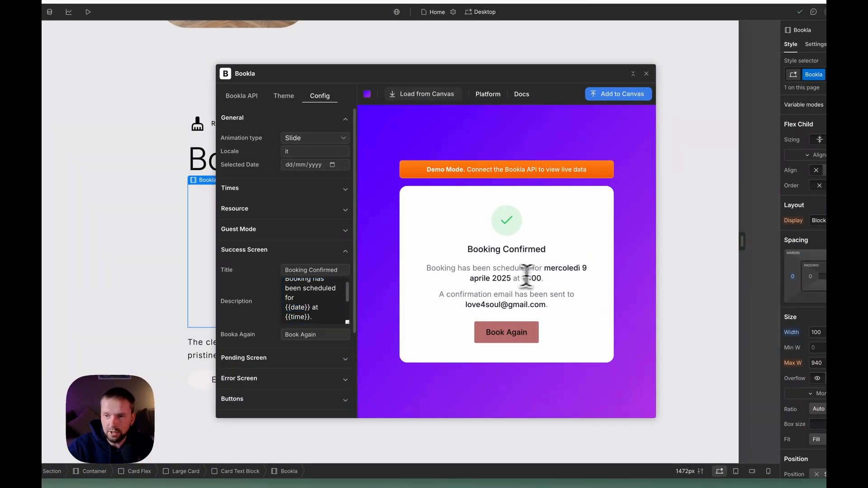
mouse_move(543, 271)
mouse_down()
mouse_move(508, 280)
mouse_move(542, 278)
mouse_up()
drag(466, 305, 554, 301)
click(557, 296)
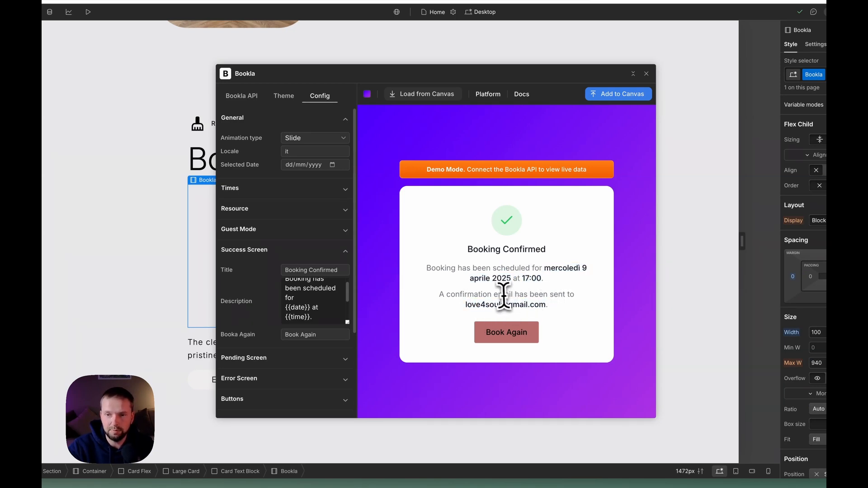
scroll(348, 293, down, 2)
click(290, 297)
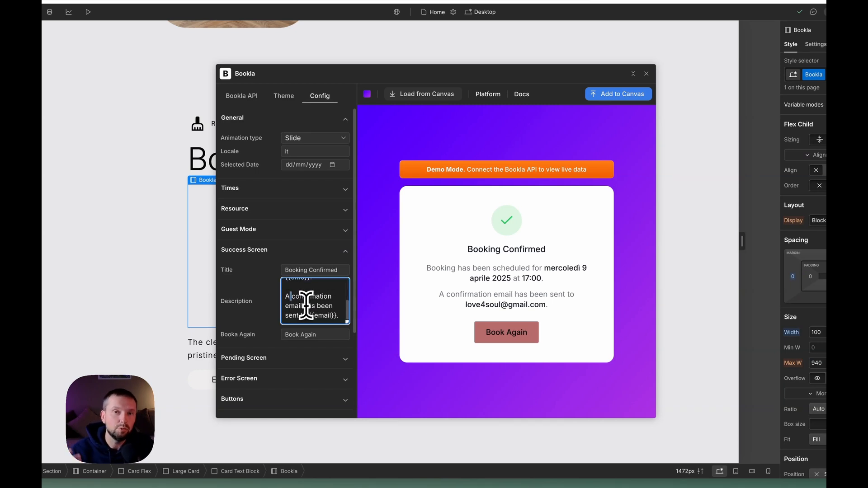
- Close the Success Screen settings and review the Pending Screen and Error Screen texts
click(344, 252)
click(346, 273)
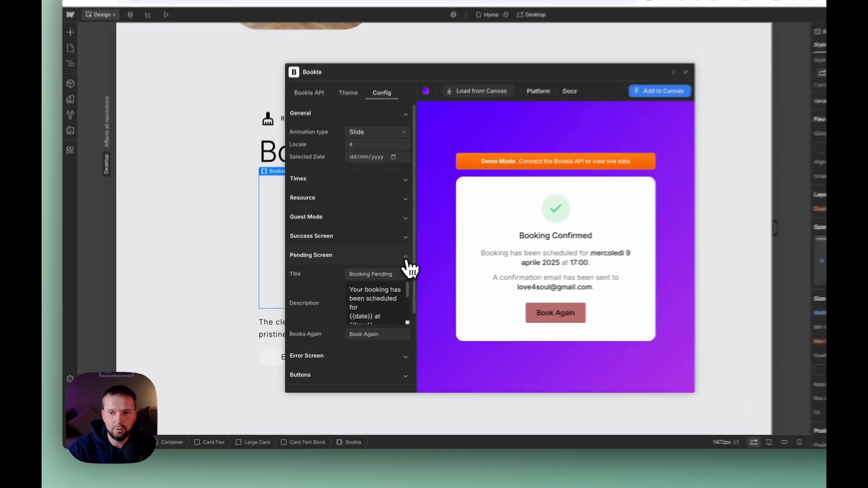
click(406, 263)
click(406, 275)
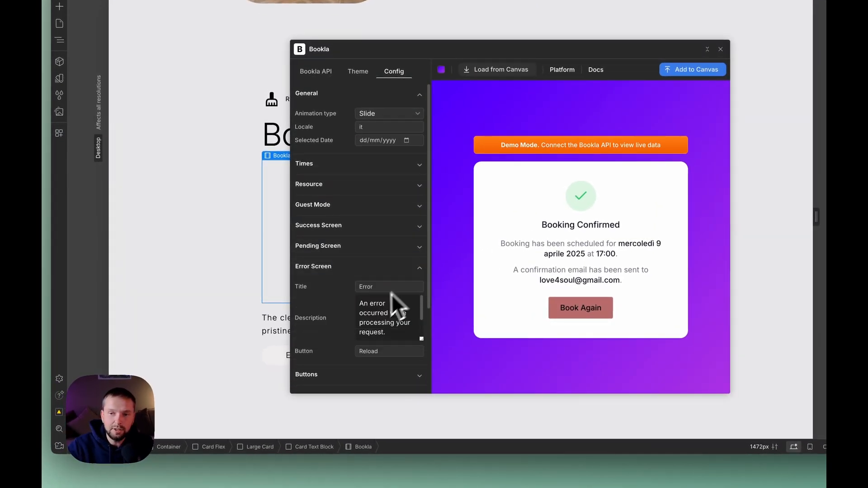
click(419, 269)
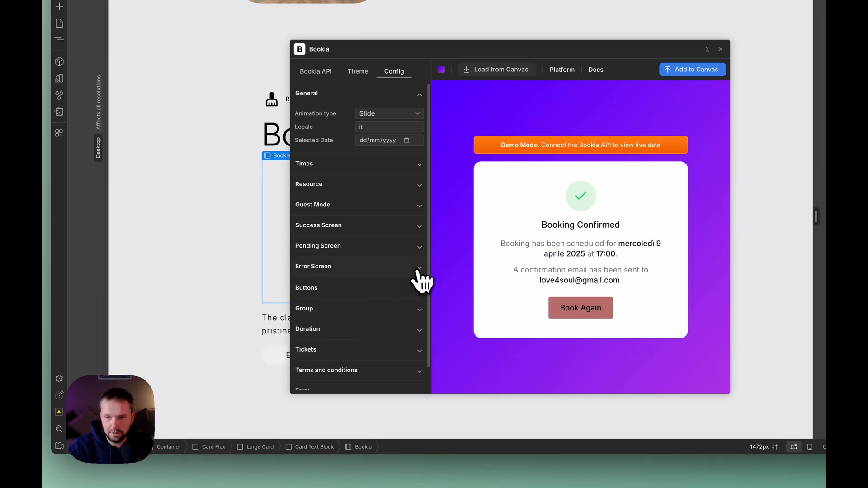
- Review the Buttons labels and the Group select title in the widget configuration
scroll(415, 279, down, 1)
click(420, 270)
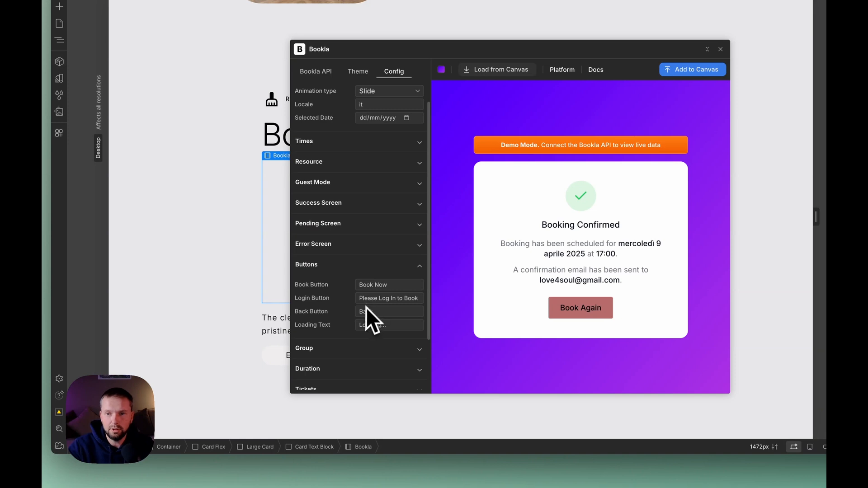
click(420, 272)
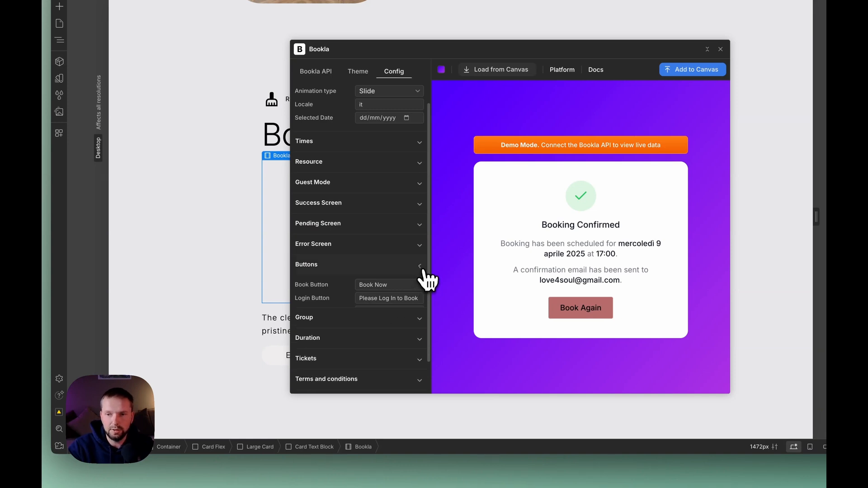
click(422, 293)
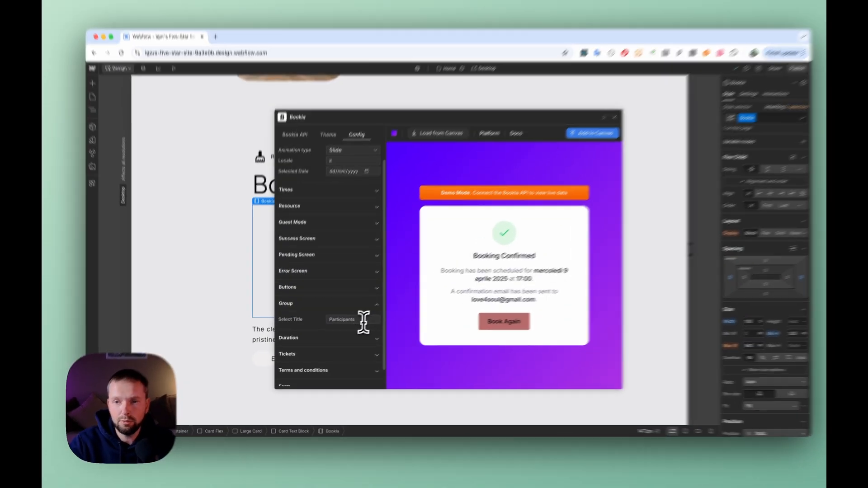
drag(353, 325, 320, 325)
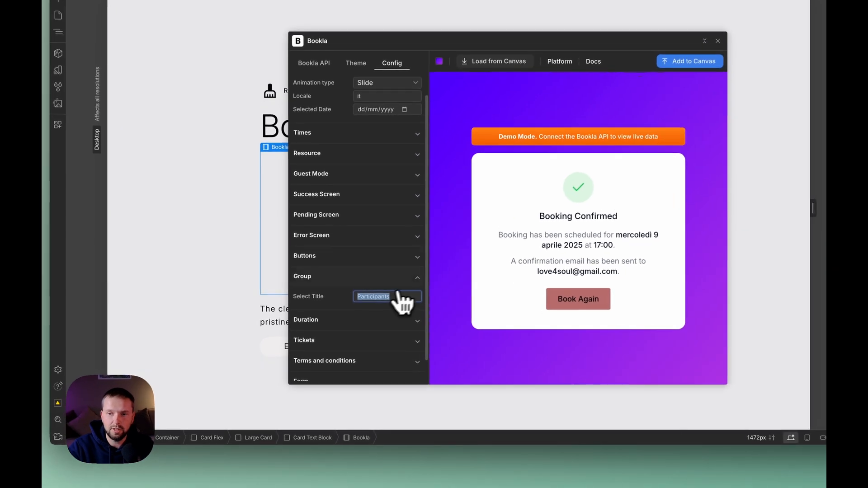
click(414, 283)
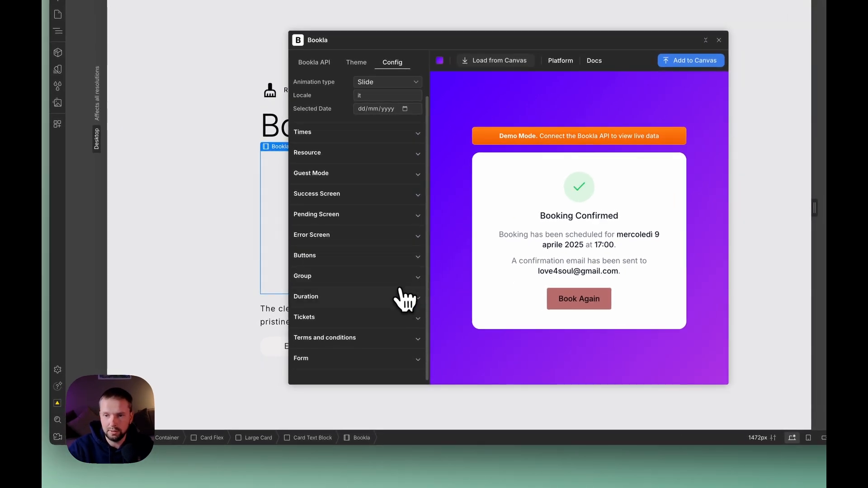
- Review the Duration select title and the Tickets texts in the widget configuration
click(416, 298)
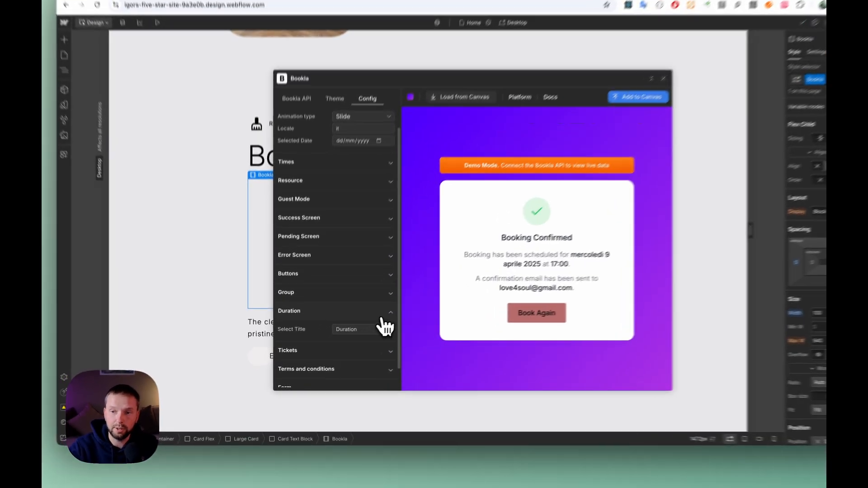
click(364, 327)
click(369, 341)
scroll(409, 333, down, 3)
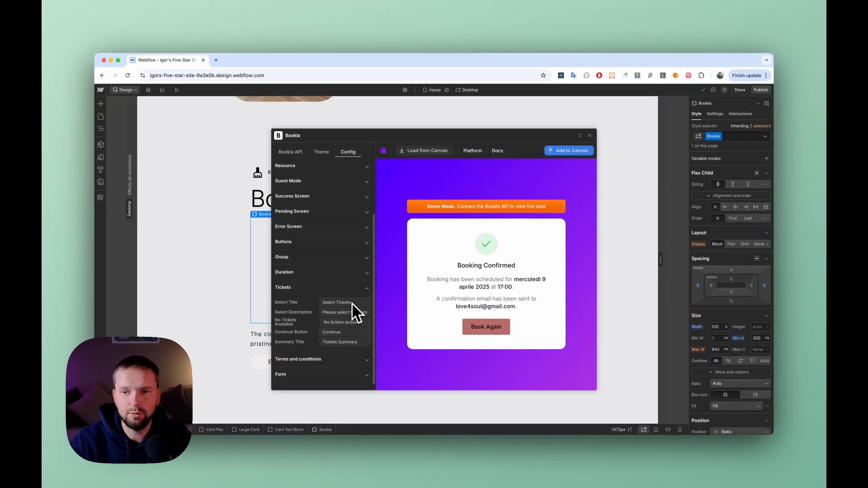
click(367, 288)
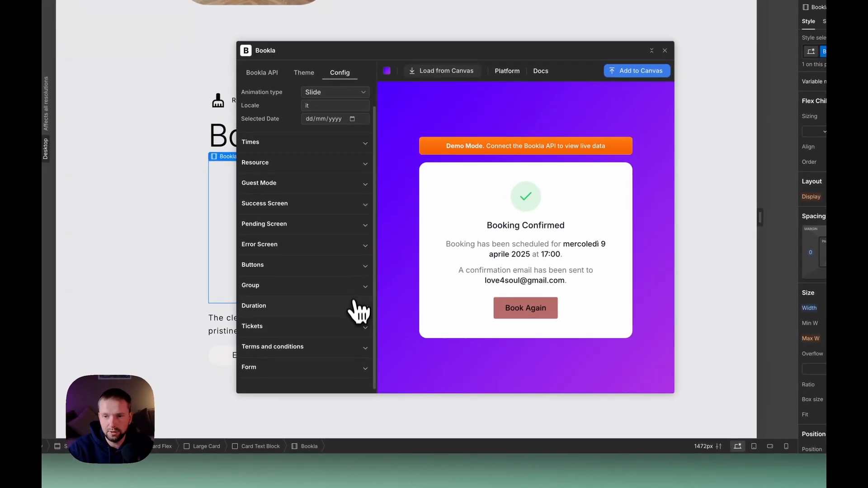
- Open the Terms and conditions settings, and advance a new preview booking with the first named resource at 18:00 to the guest details form
click(363, 349)
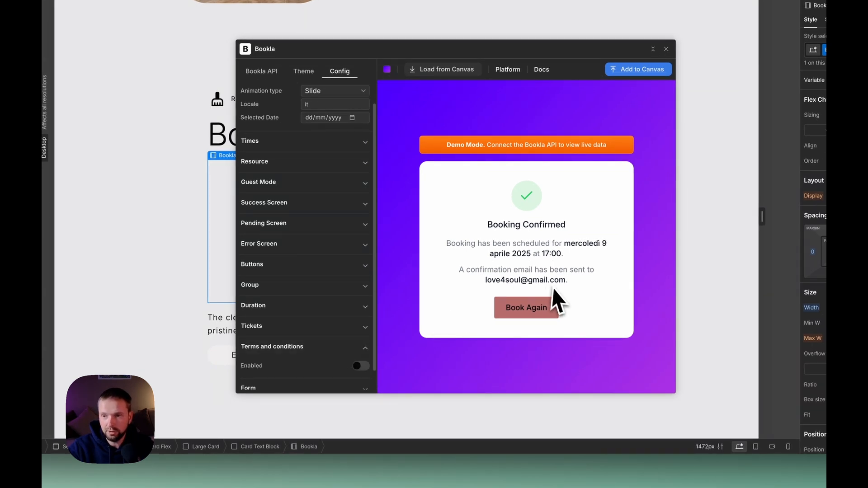
click(551, 307)
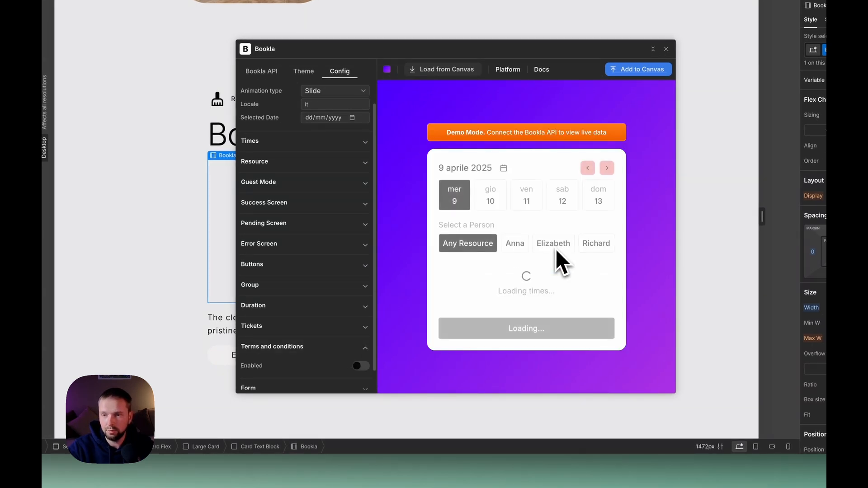
click(519, 254)
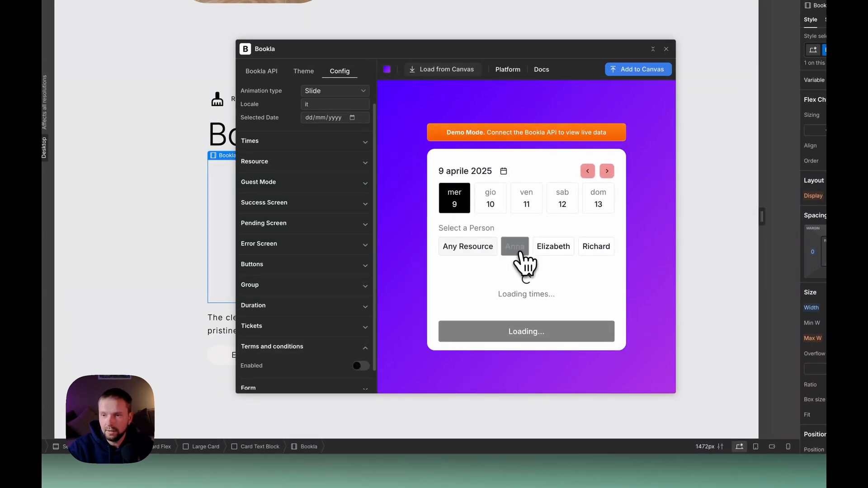
scroll(322, 345, down, 1)
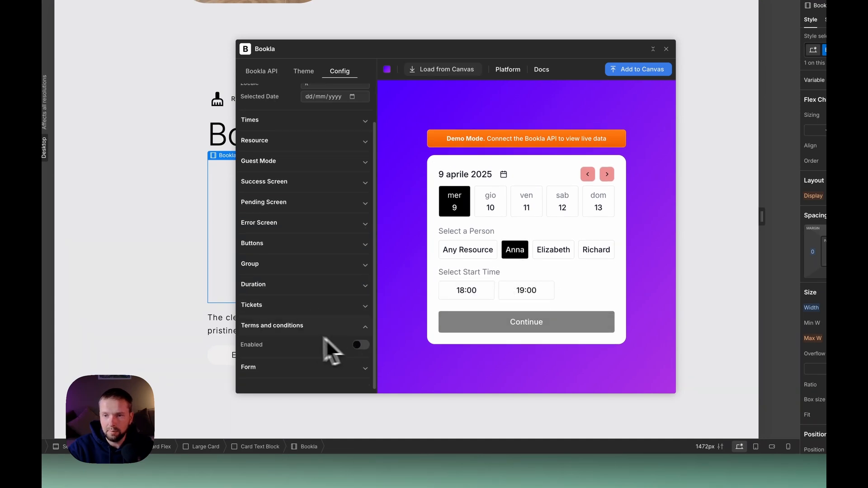
click(461, 295)
click(515, 322)
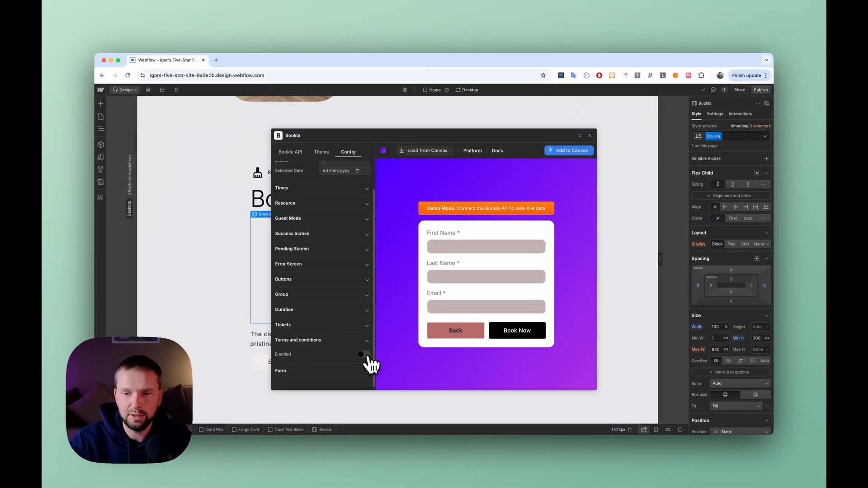
- Enable terms and conditions for the booking form and examine the full Accept Text
click(362, 355)
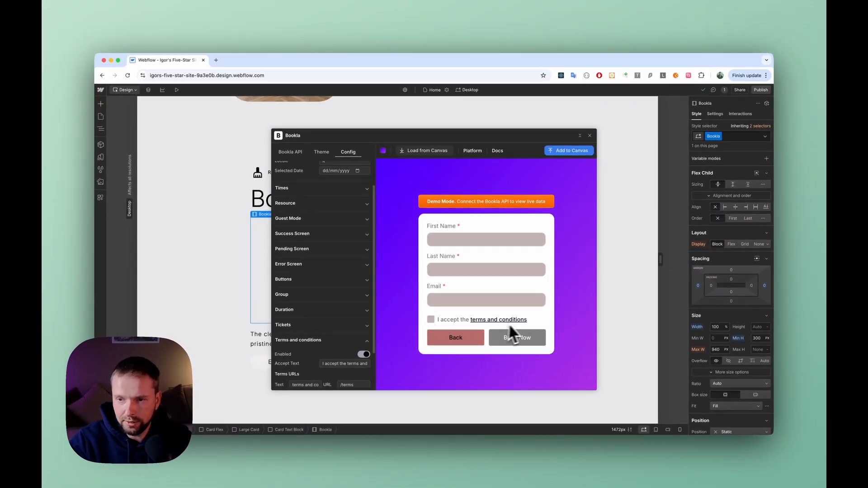
scroll(341, 336, down, 2)
click(333, 324)
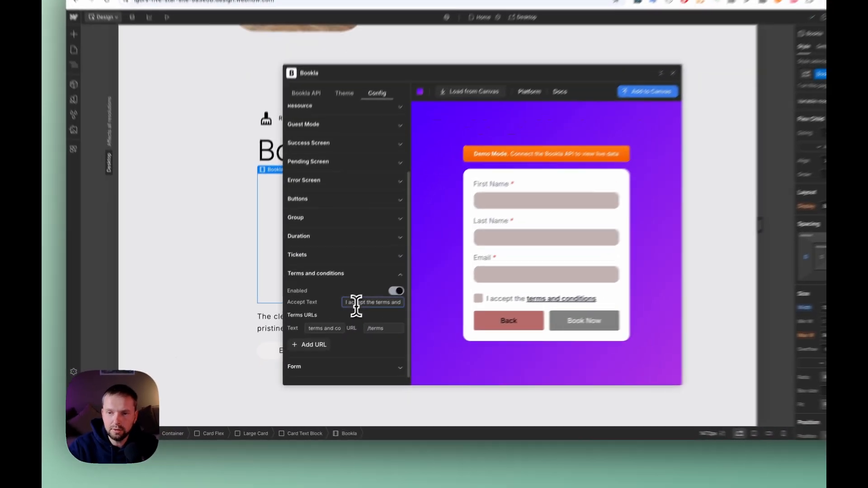
drag(345, 303, 415, 303)
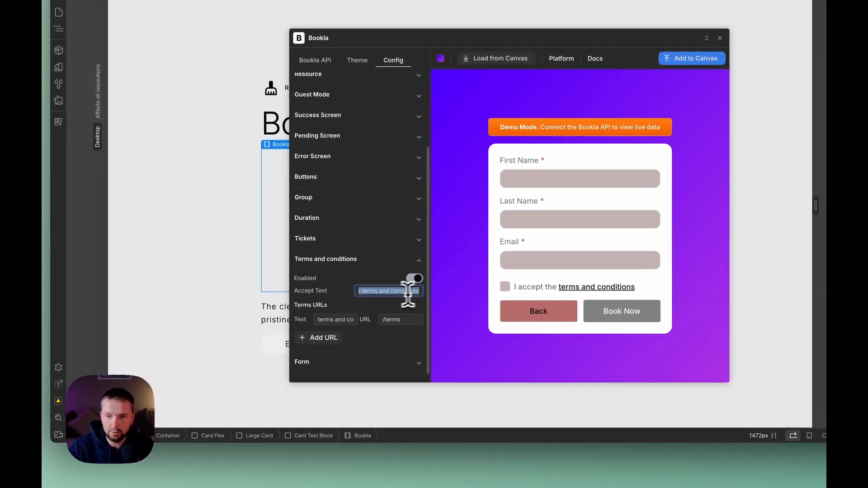
click(387, 291)
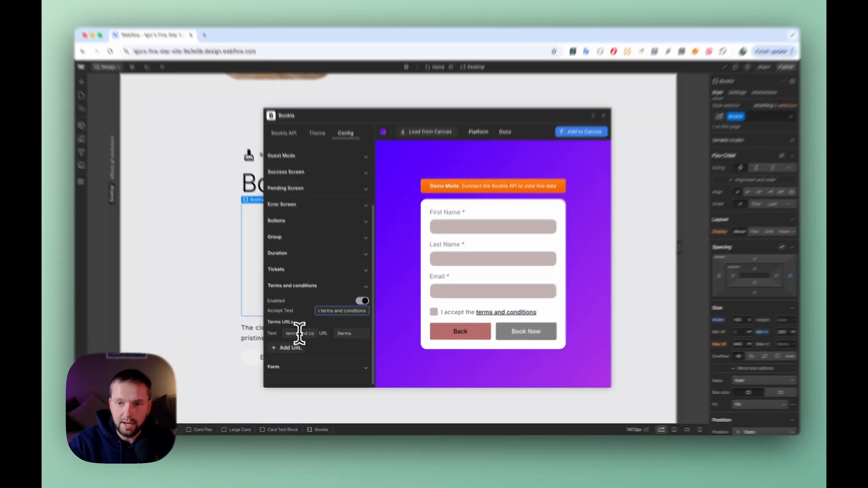
- Change the link text of the existing terms URL to "terms"
triple_click(316, 333)
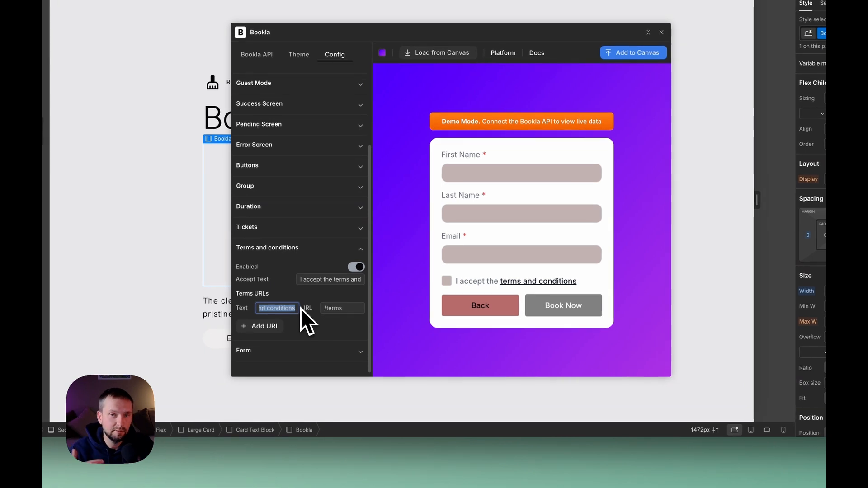
text(terms)
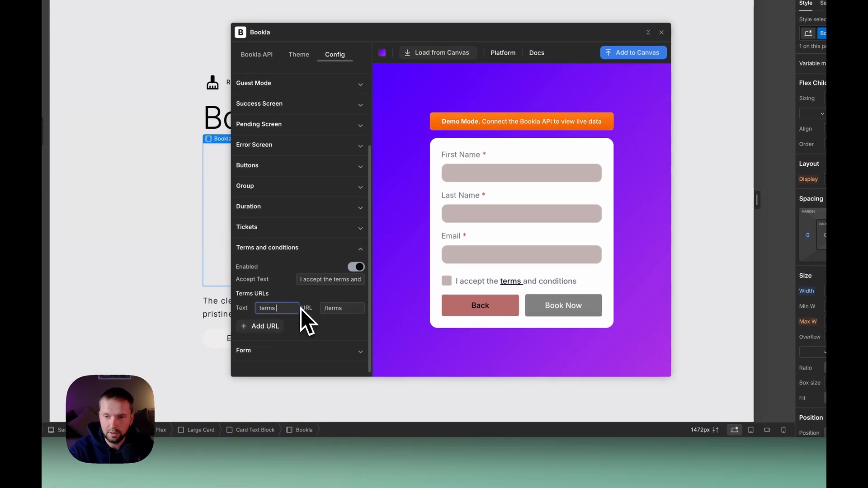
click(305, 320)
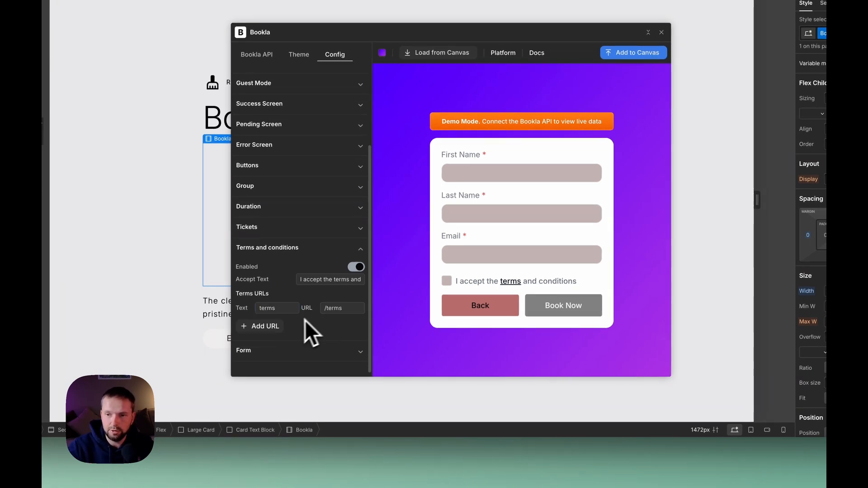
- Add a second terms link with the text "conditions" and the URL "/conditions", and close the Terms and conditions settings
click(259, 326)
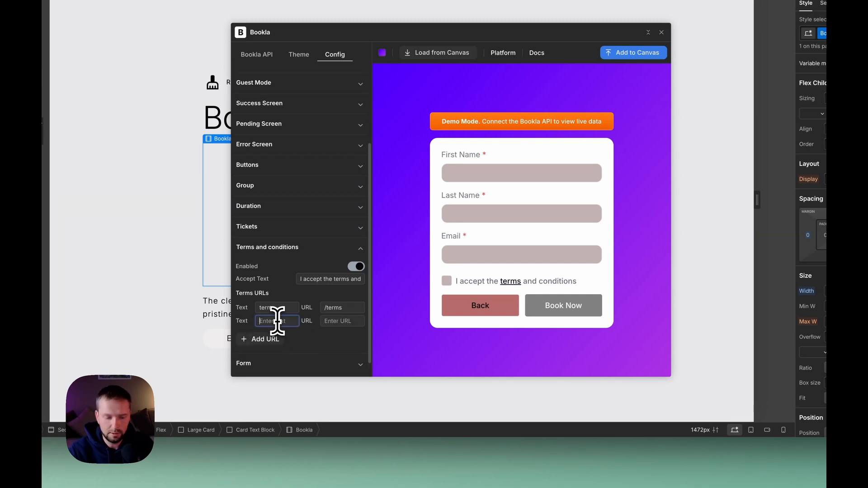
text(conditions)
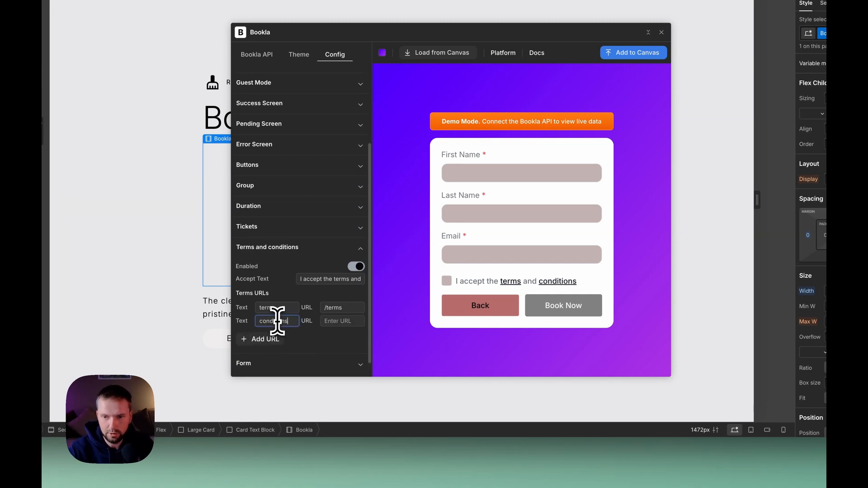
click(335, 322)
text(/)
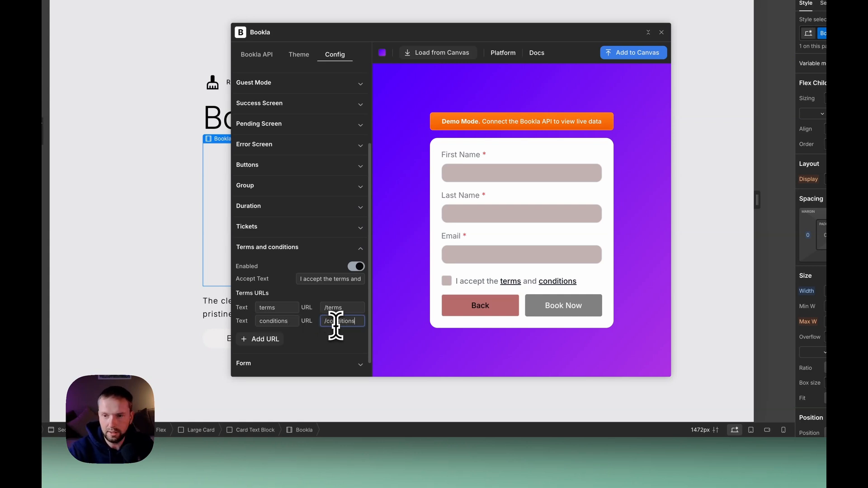
text(conditions)
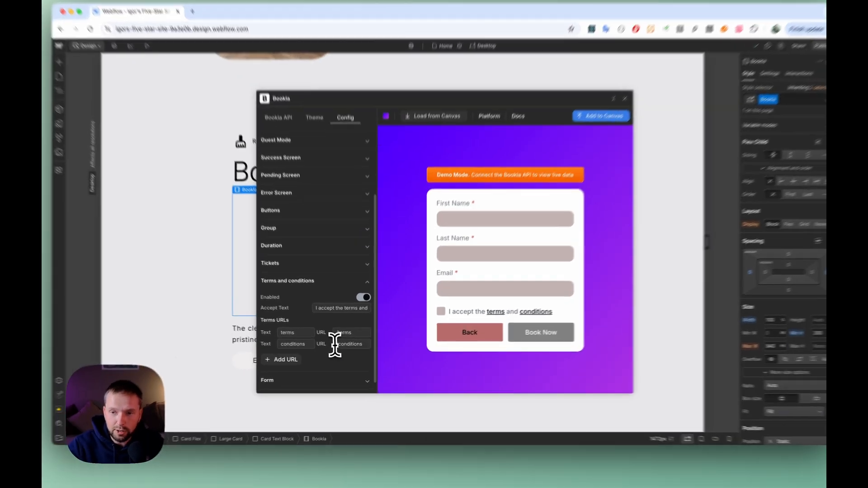
drag(344, 348, 365, 348)
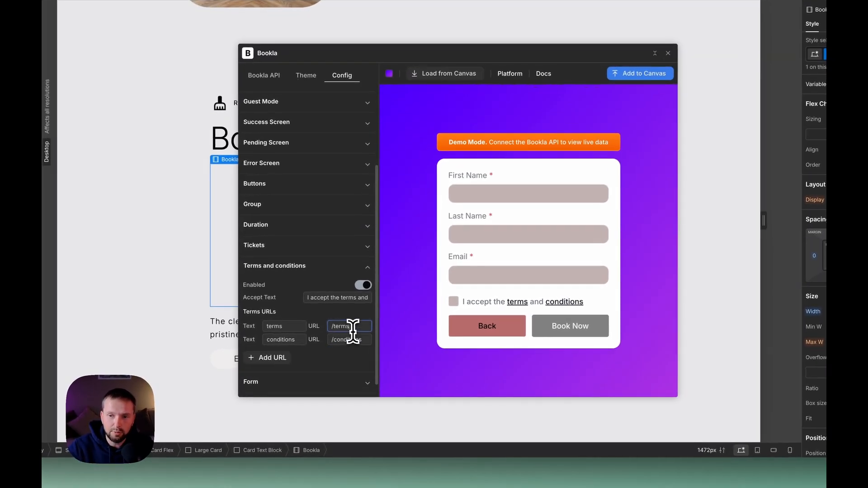
click(352, 329)
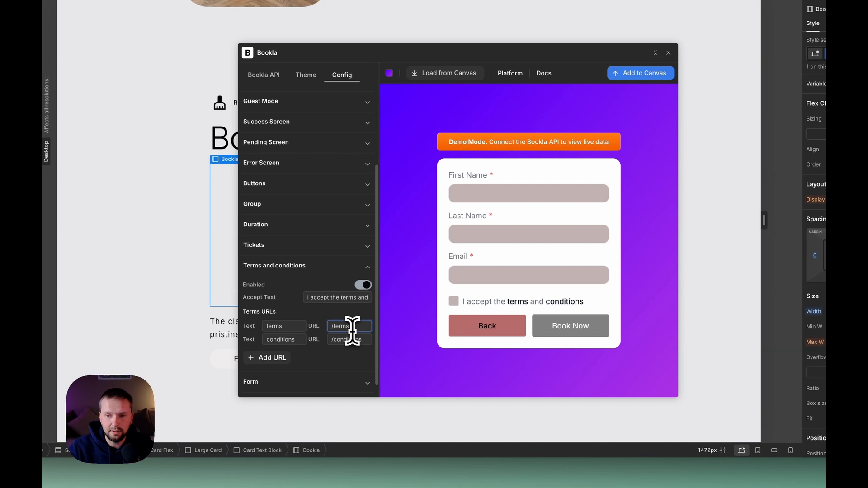
click(363, 269)
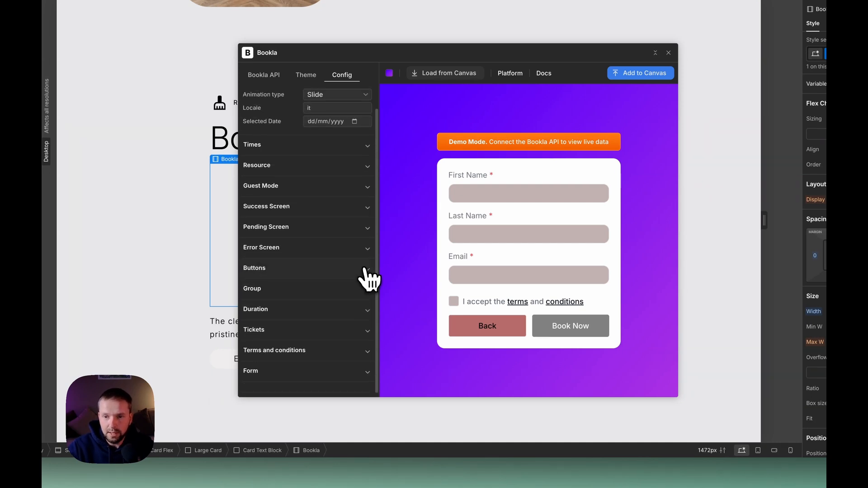
- Start a new custom field in the Form settings and review the available field types, keeping Text
click(349, 372)
scroll(357, 361, down, 2)
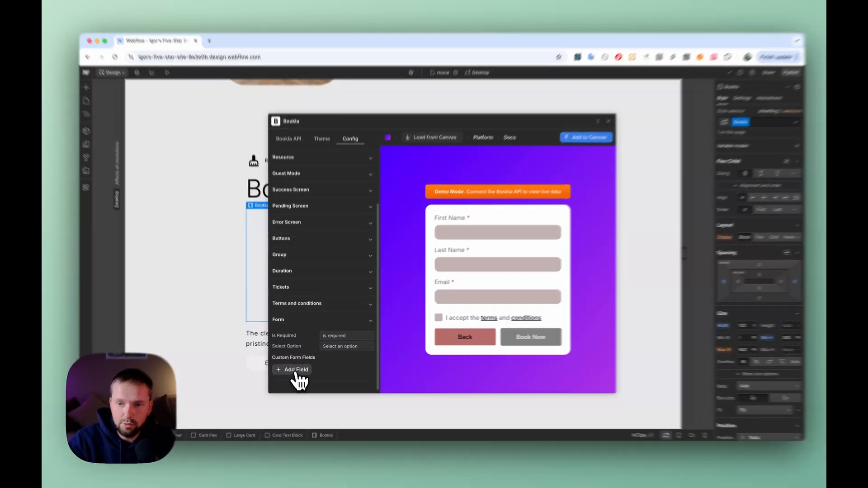
click(295, 368)
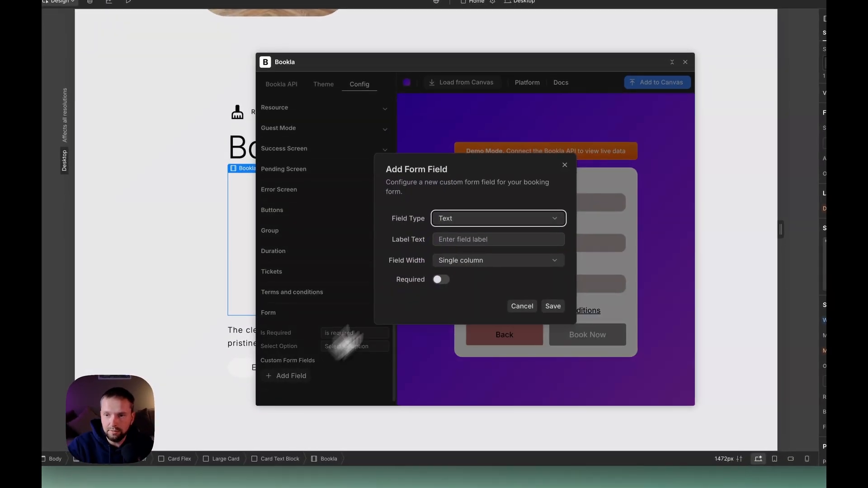
click(450, 219)
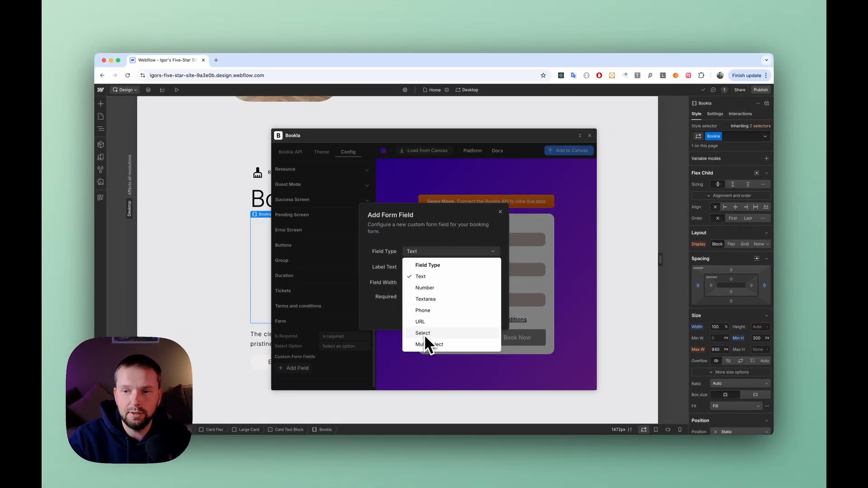
click(463, 252)
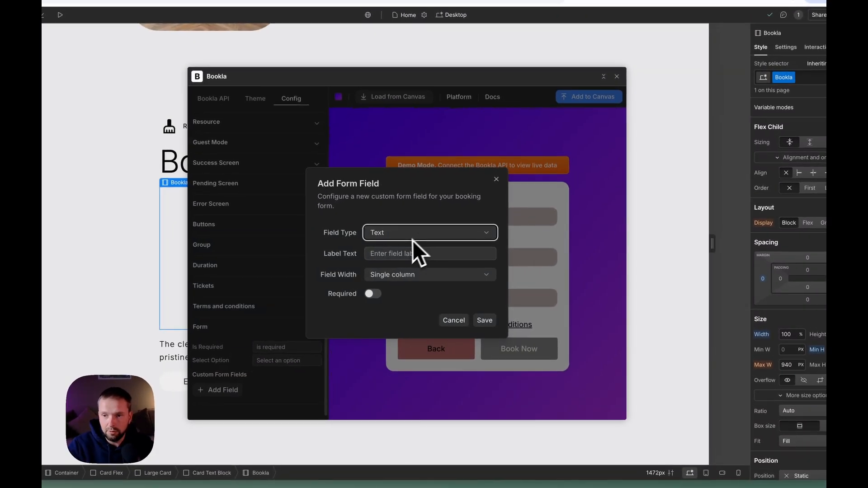
- Label the new form field "Company", try the Required option but leave the field optional, and save it
click(393, 253)
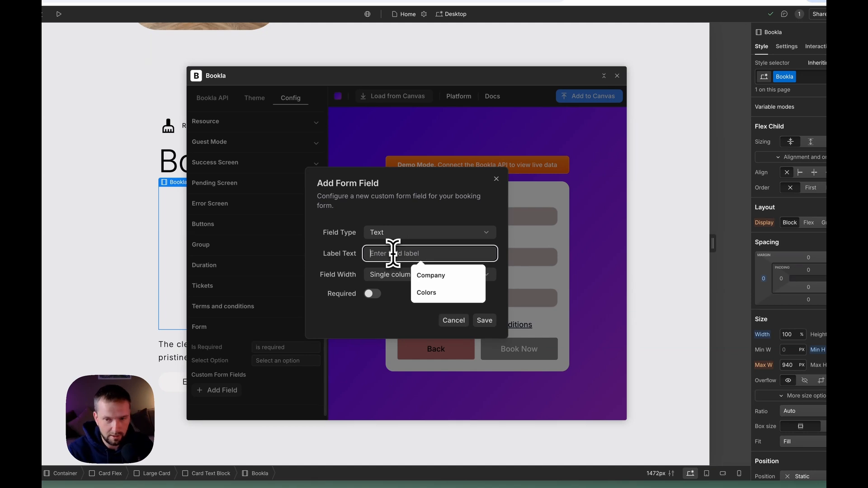
text(Company)
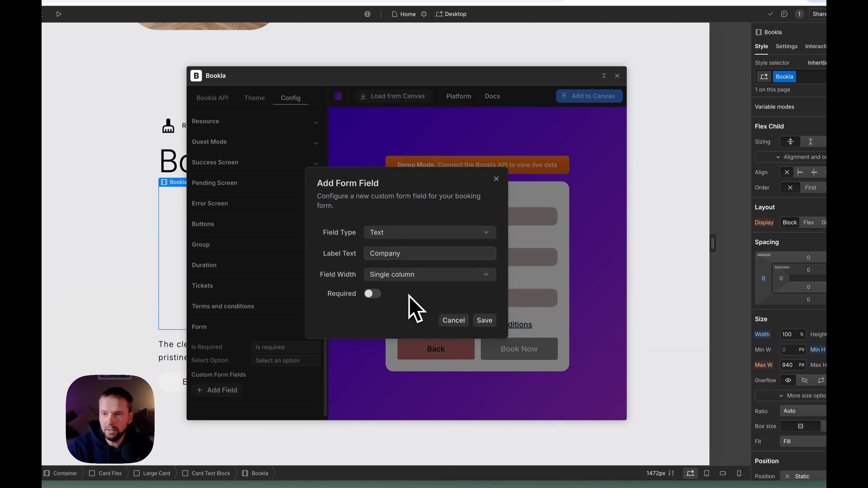
click(375, 294)
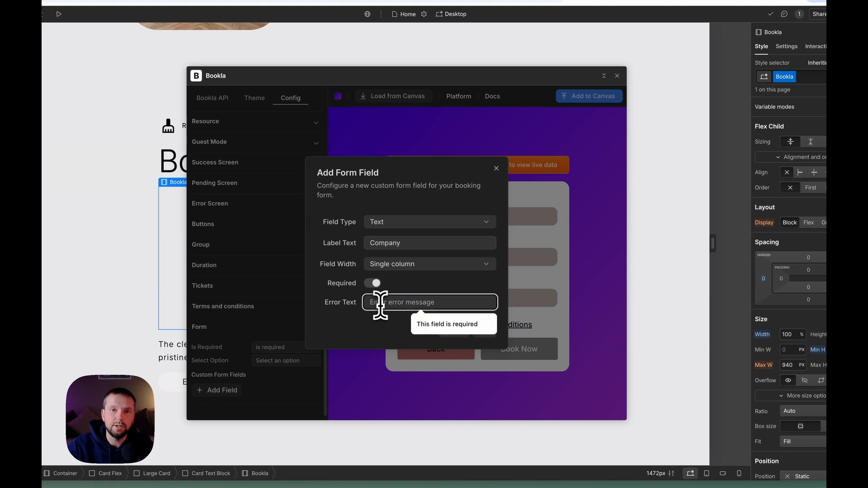
click(376, 283)
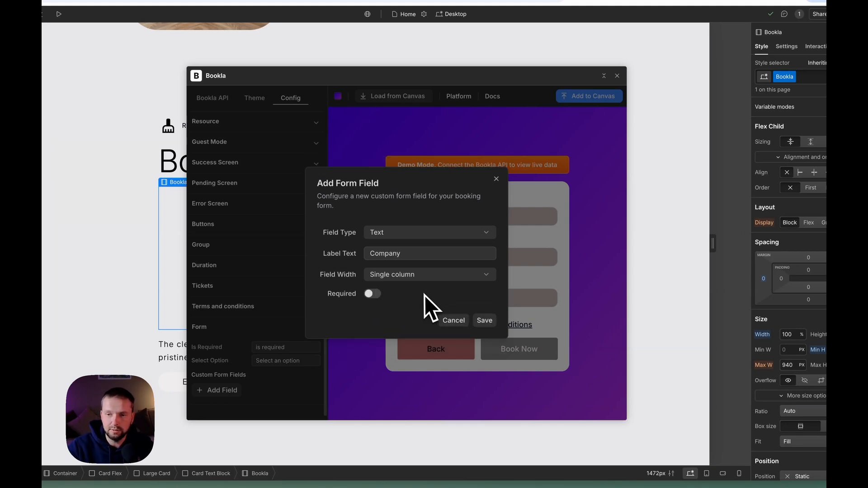
click(484, 320)
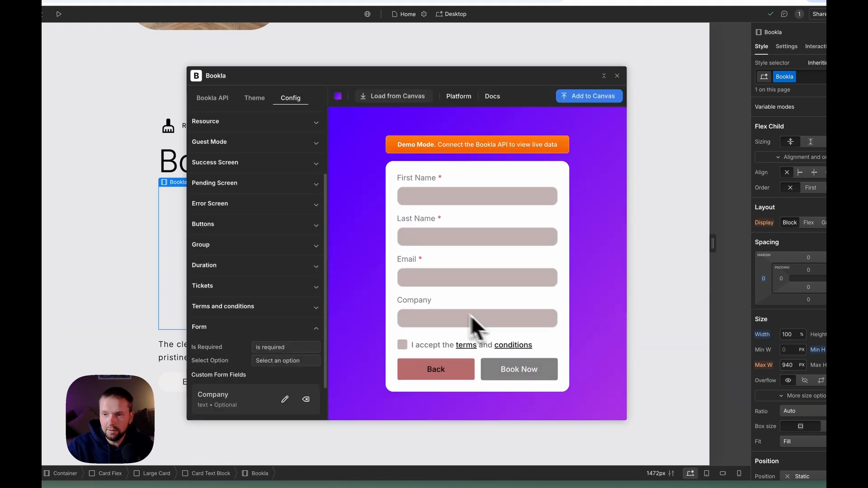
click(431, 316)
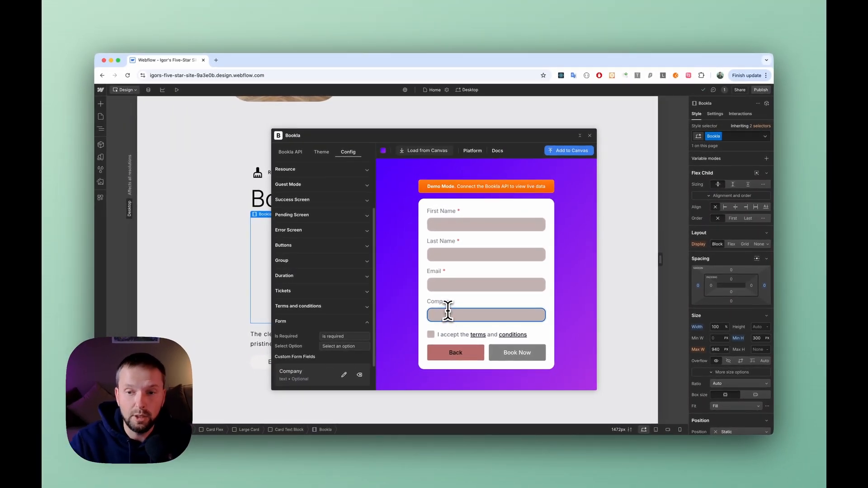
- Open the widget's Bookla API settings and examine the available Region options
scroll(316, 344, down, 2)
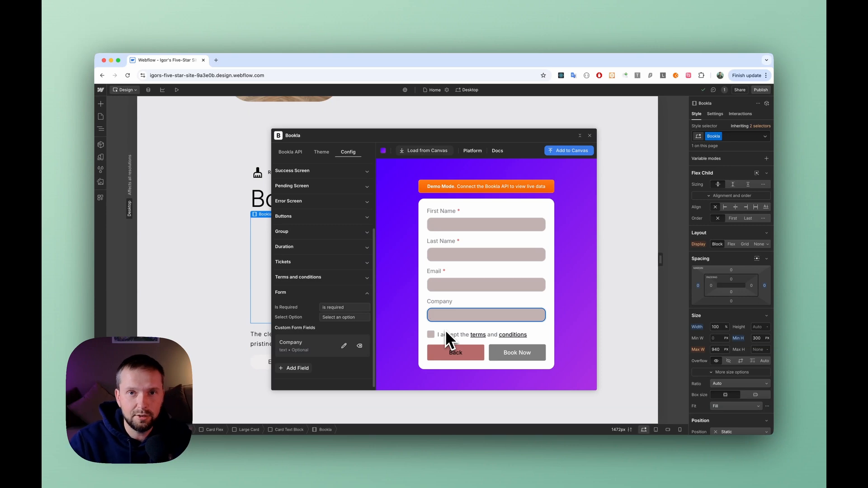
scroll(322, 346, up, 5)
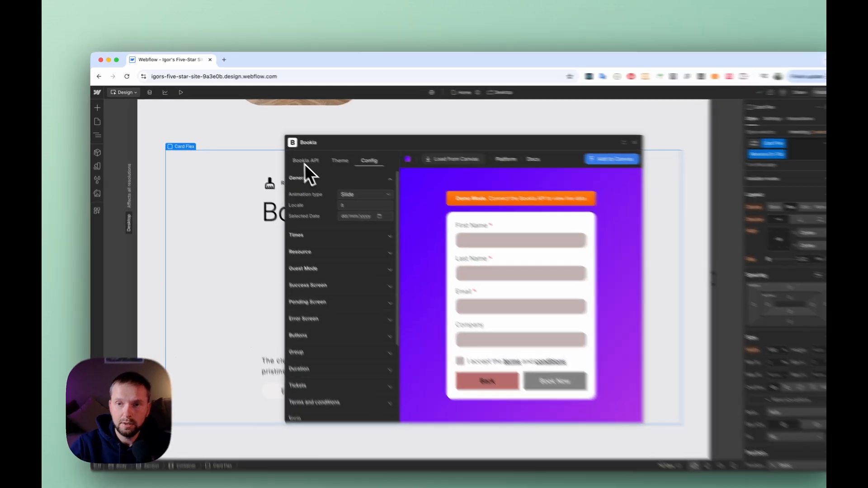
click(289, 154)
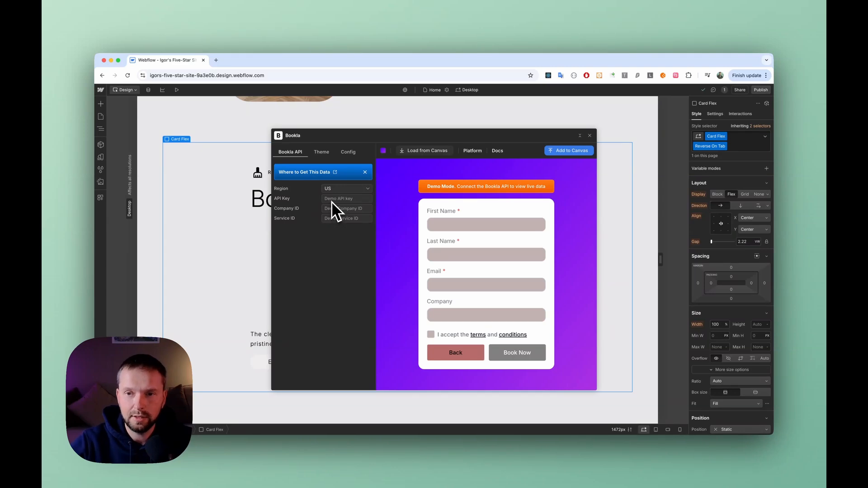
click(339, 189)
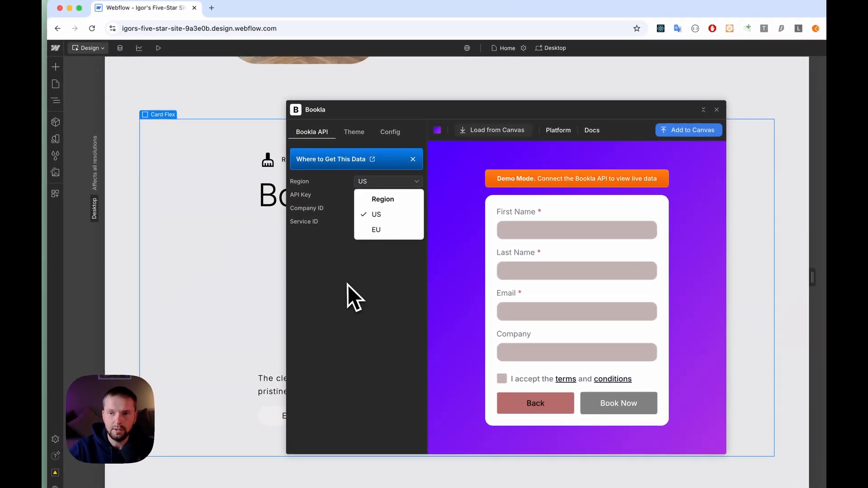
click(349, 284)
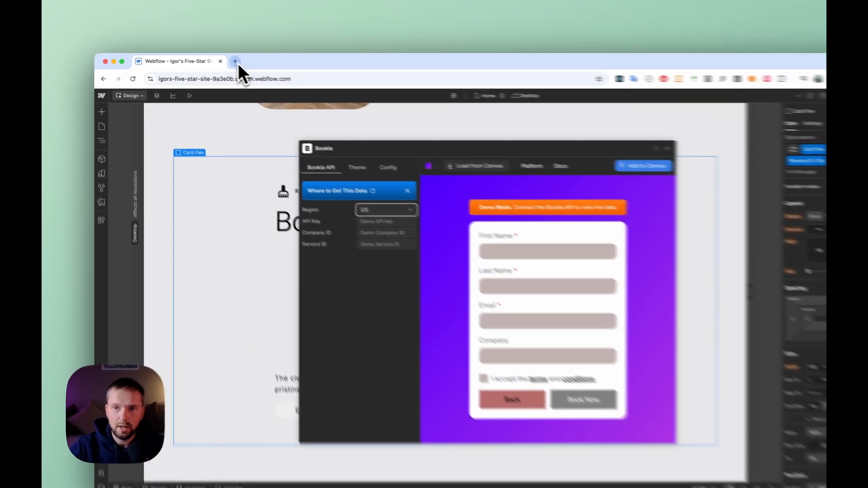
- Open us-platform.bookla.com in a new browser tab and compare the region prefix in its address with the widget's Region setting
click(216, 60)
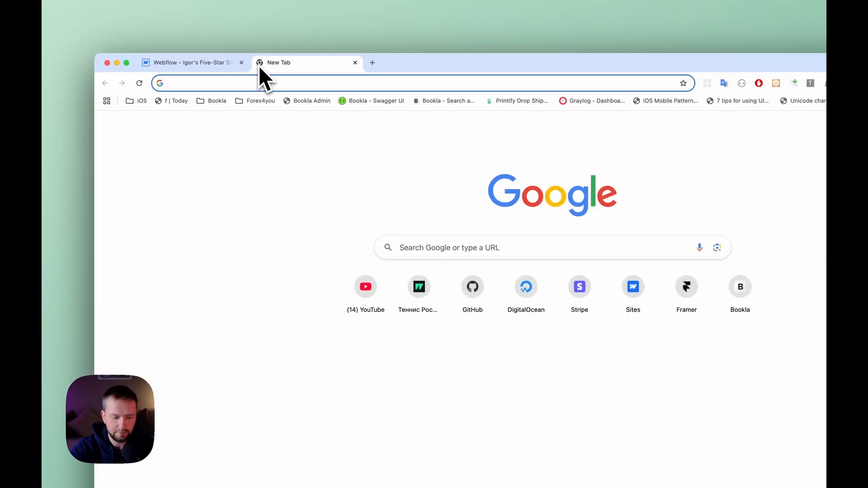
text(us-platform.bookla.com)
key(Return)
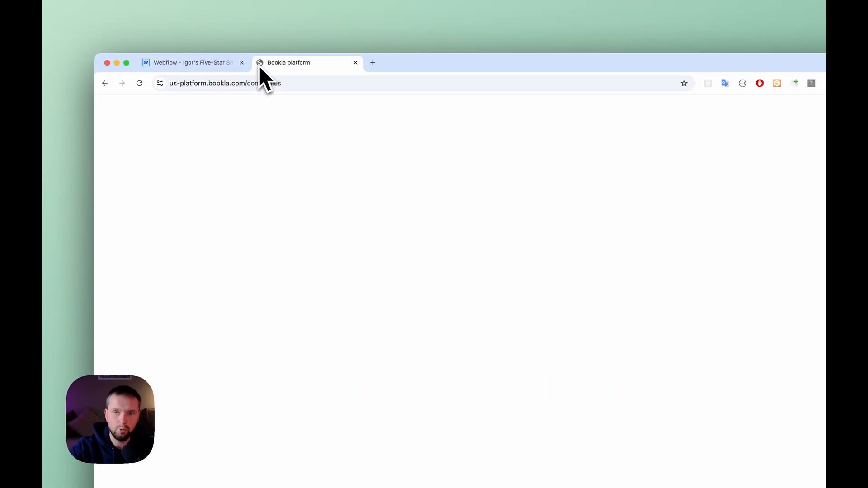
double_click(169, 84)
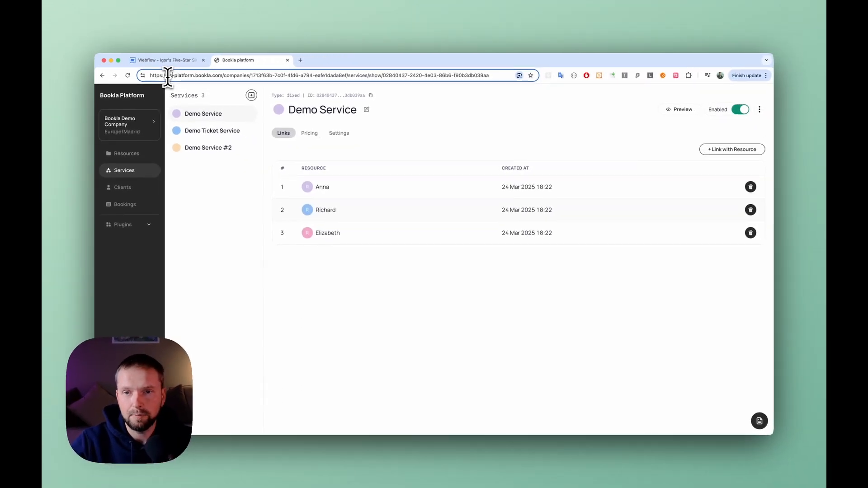
click(184, 61)
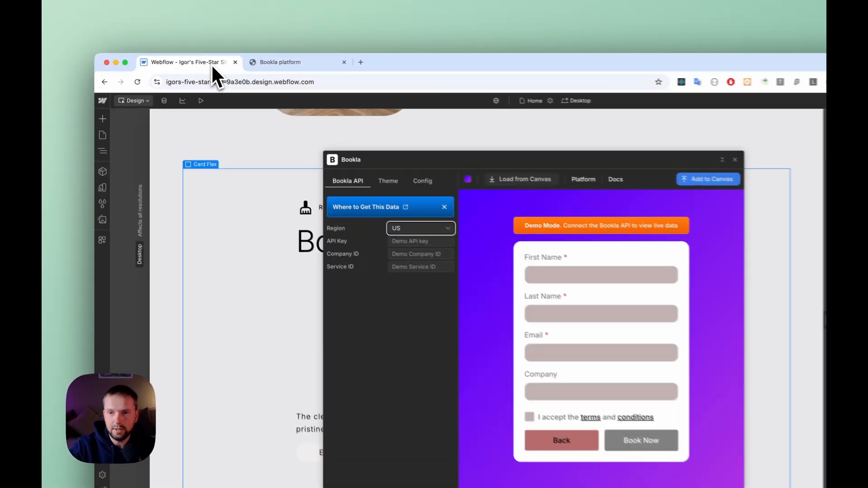
click(281, 62)
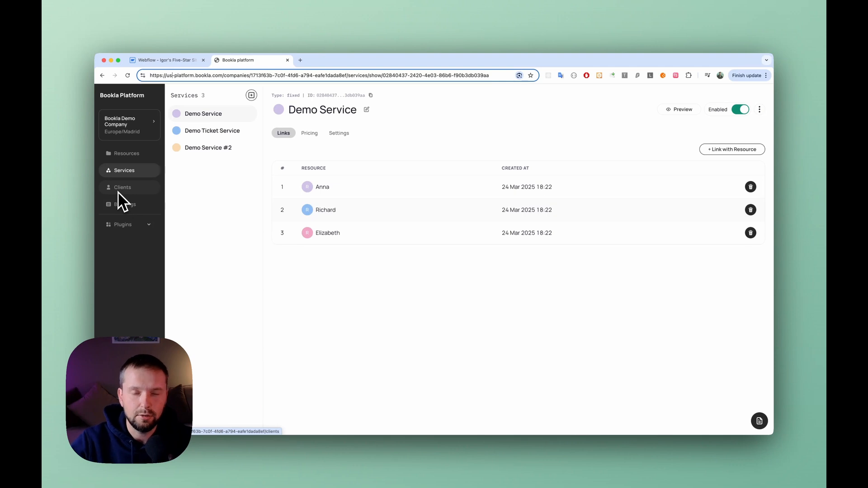
- Create a new resource in the Bookla platform with the staff member's first name and the colour #98D0E8
click(142, 157)
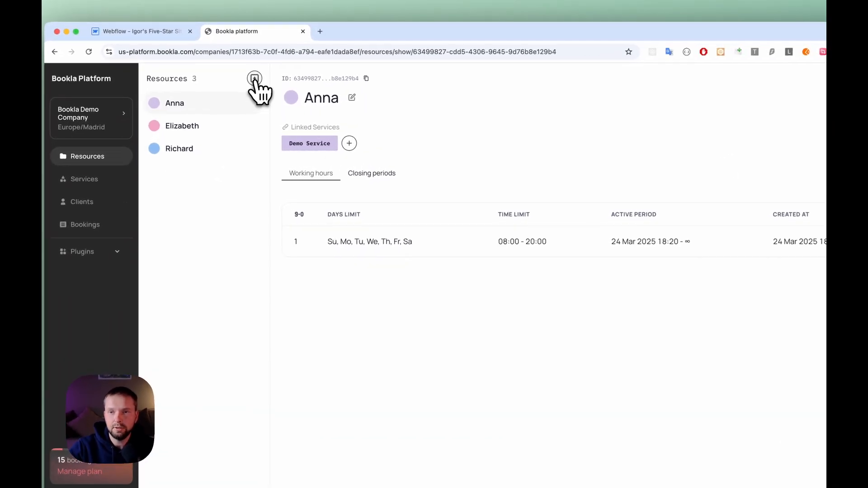
click(252, 95)
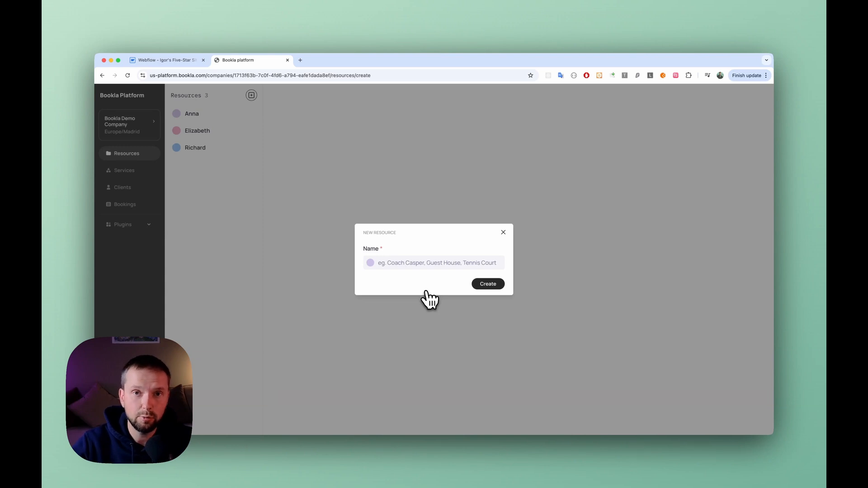
click(423, 264)
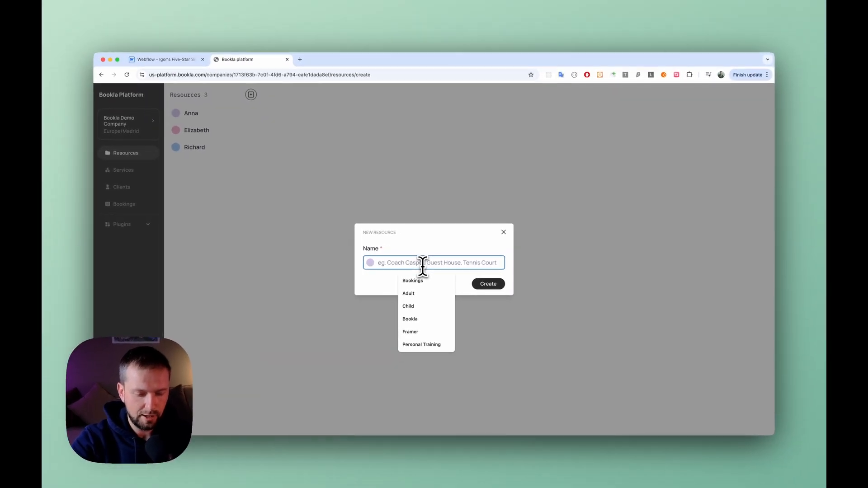
text(Ig)
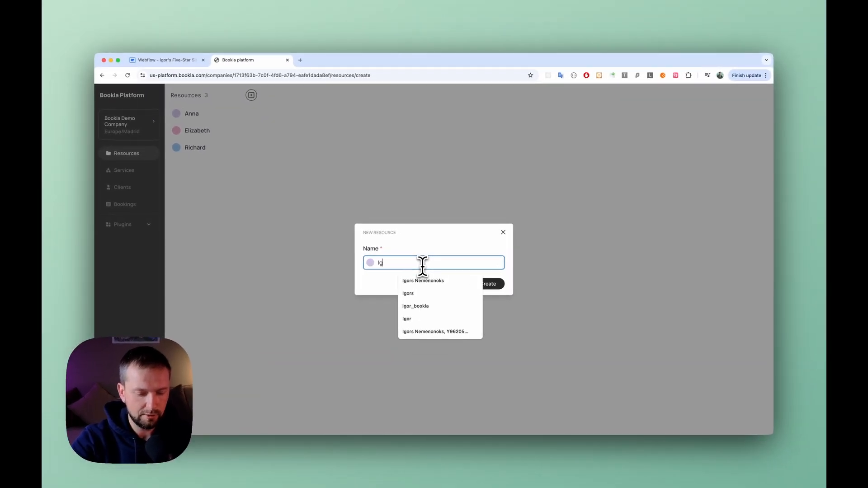
text(ors)
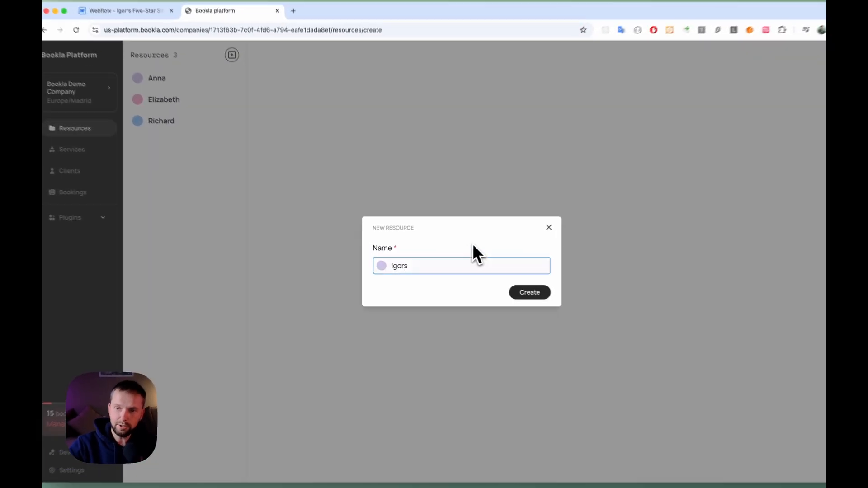
click(371, 263)
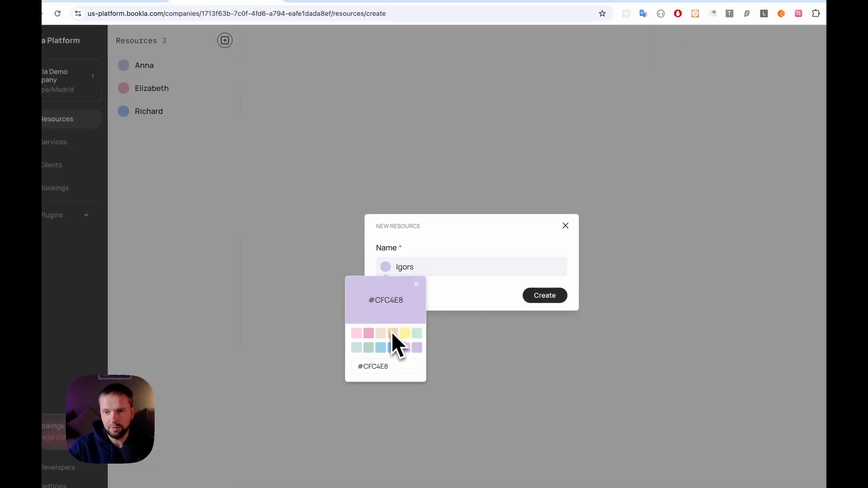
click(381, 347)
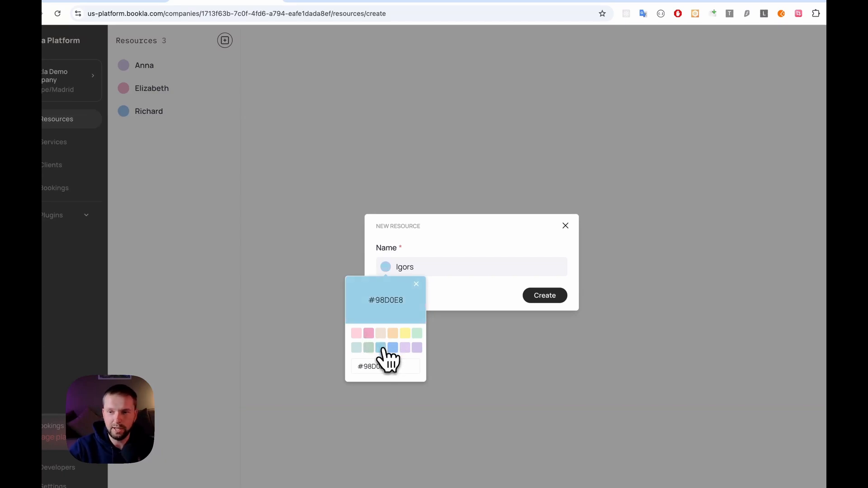
click(556, 297)
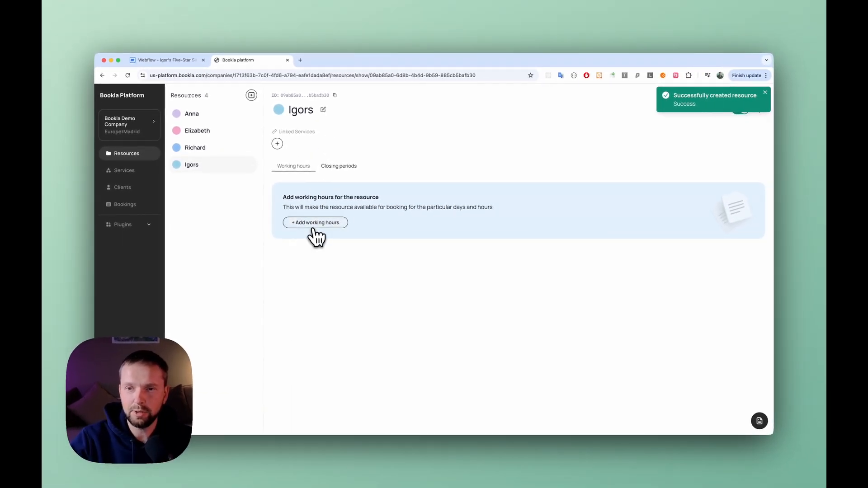
- Start adding working hours for the new resource and select Monday through Friday
click(322, 223)
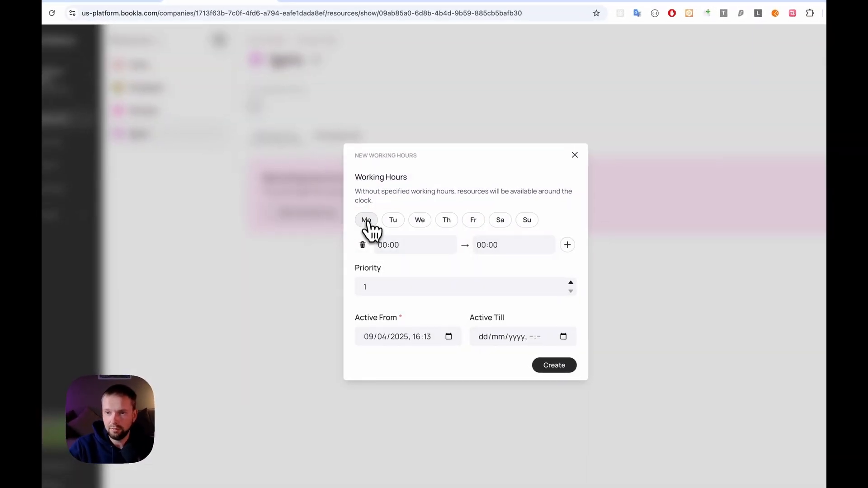
click(367, 221)
click(393, 220)
click(420, 220)
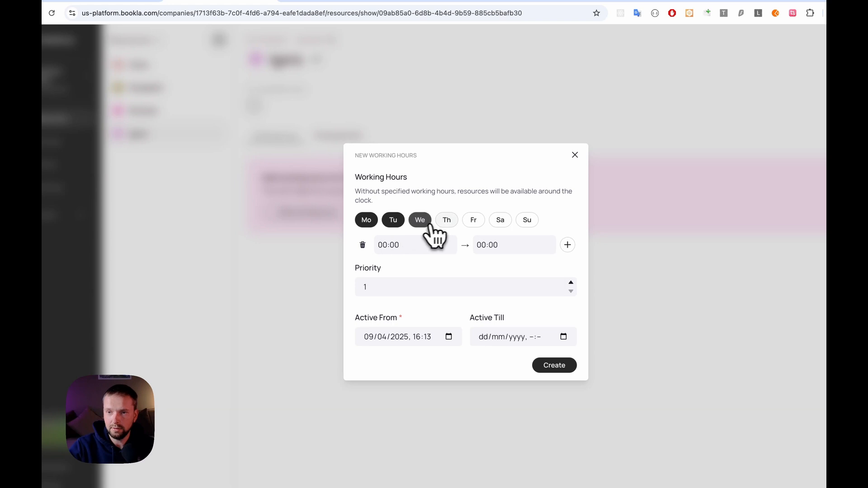
click(447, 221)
click(474, 222)
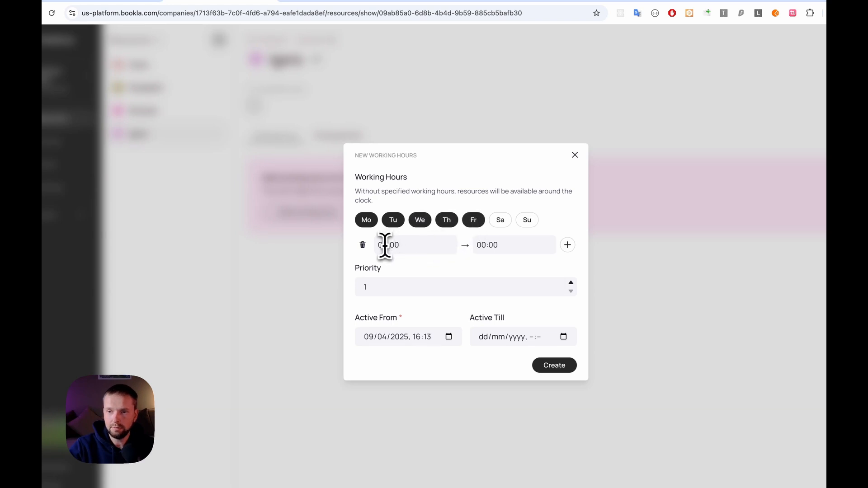
- Set the weekday working hours to 09:00–18:00 with priority 1 and create them for the resource
click(386, 245)
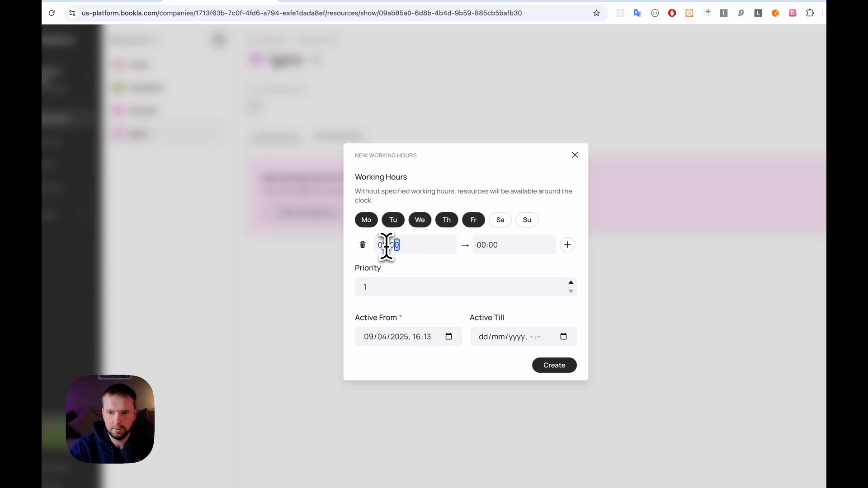
text(09)
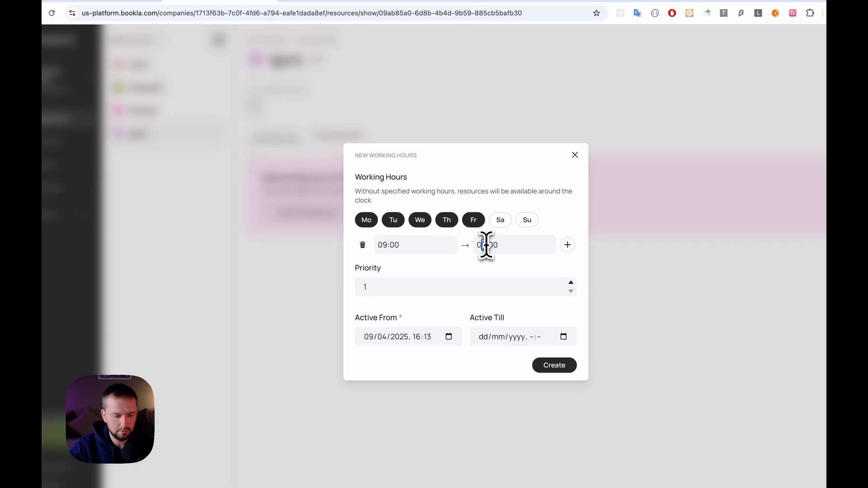
click(486, 246)
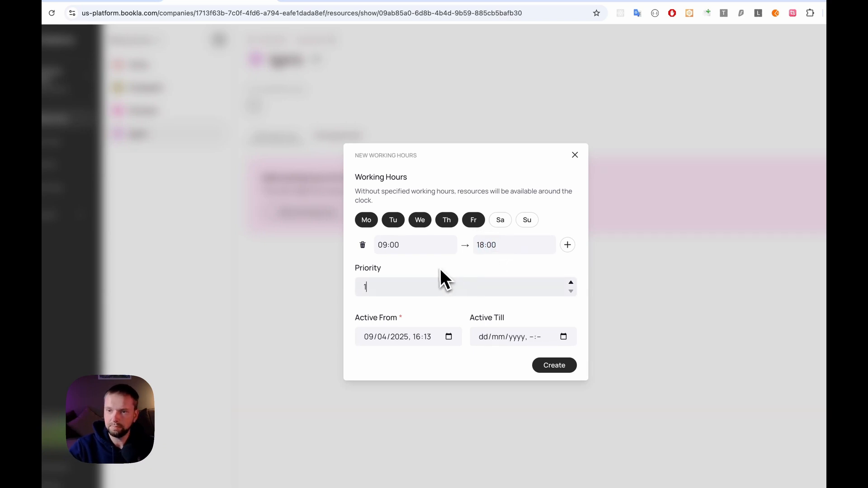
click(430, 284)
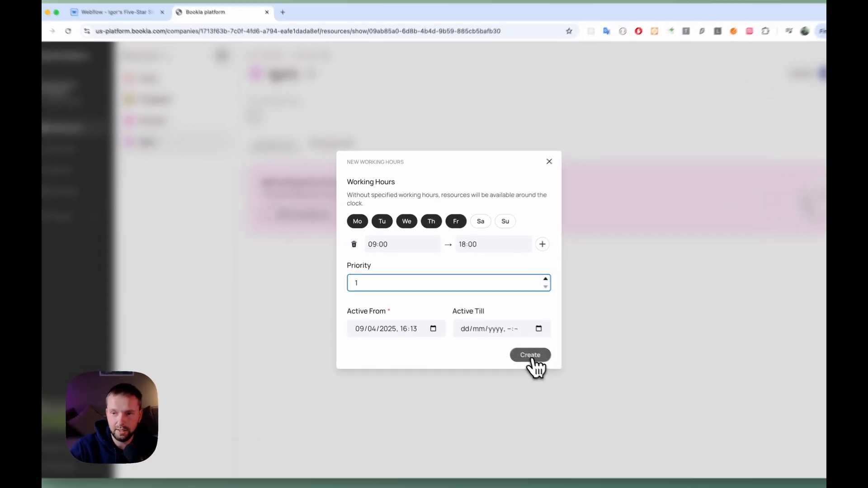
click(532, 357)
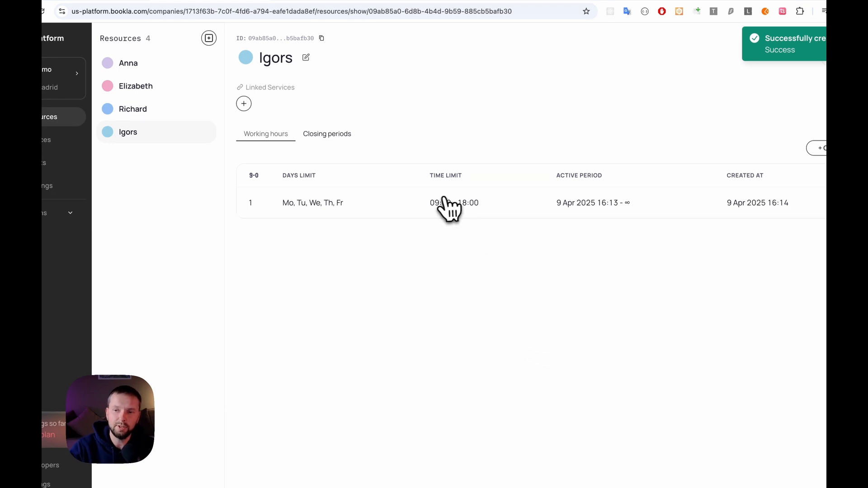
- Review the time limit of the resource's working hours and look at its closing periods
drag(430, 203, 452, 203)
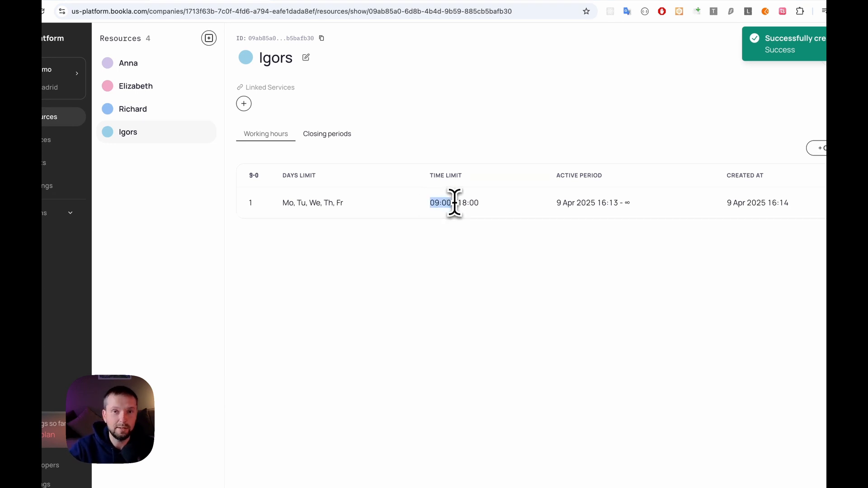
click(325, 136)
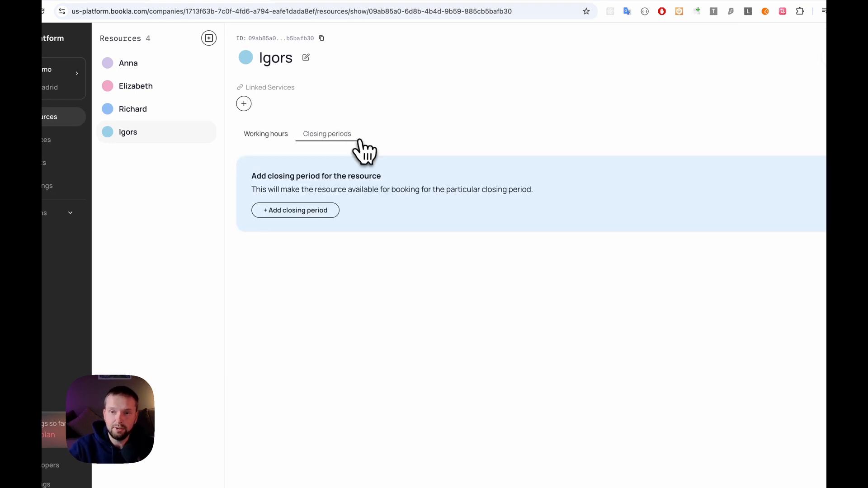
click(270, 135)
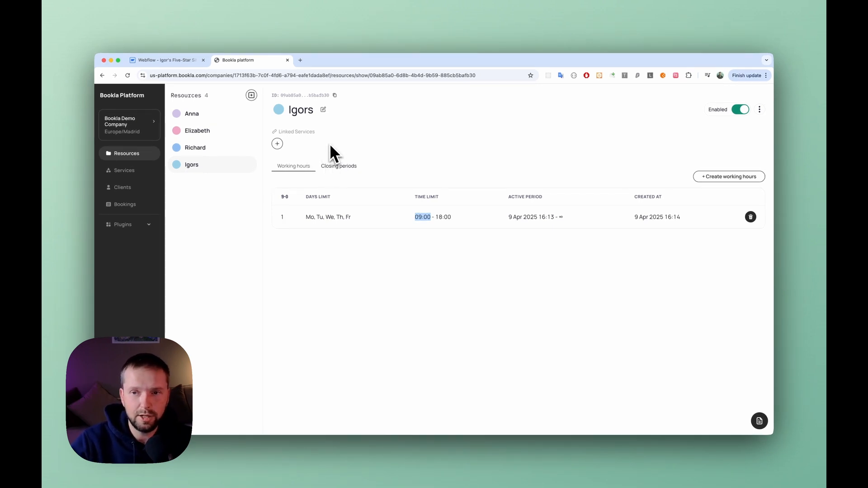
- Start a new service named with the staff member's first name followed by "Service", using the Fixed type
click(131, 172)
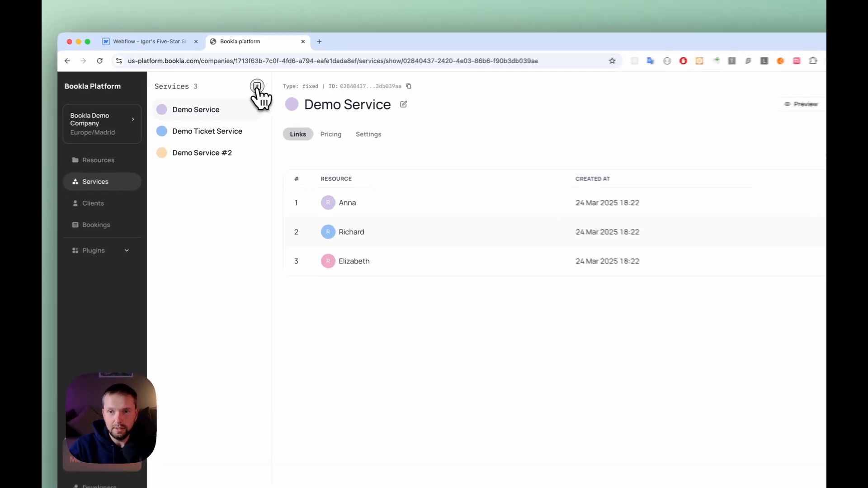
click(257, 86)
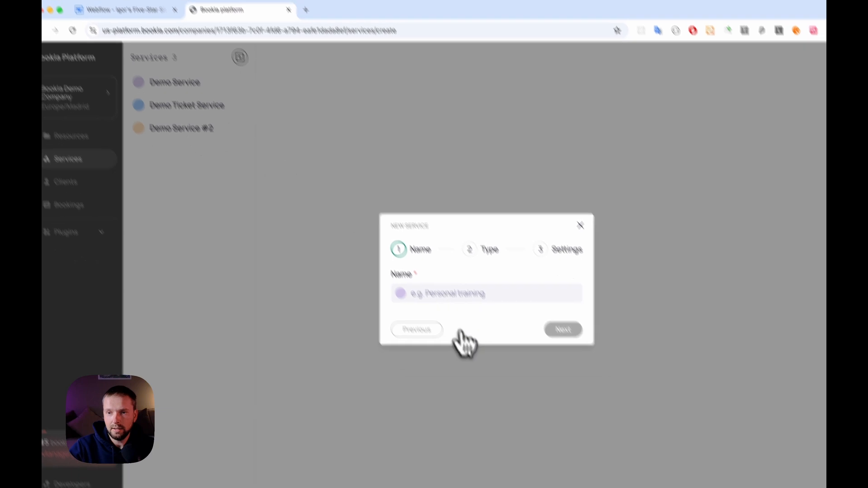
click(450, 293)
text(I)
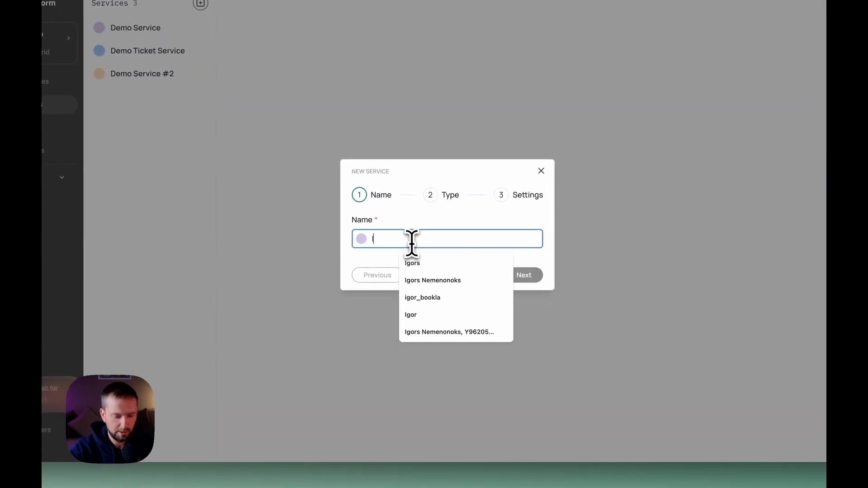
text(gors)
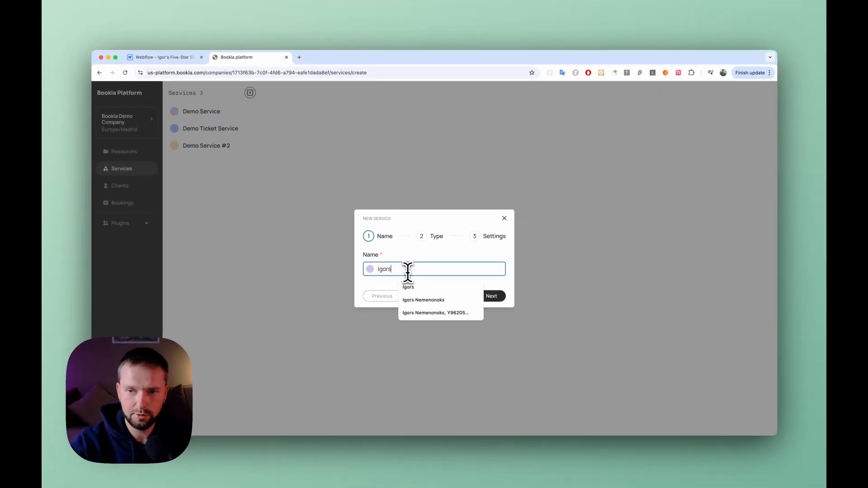
text( Service)
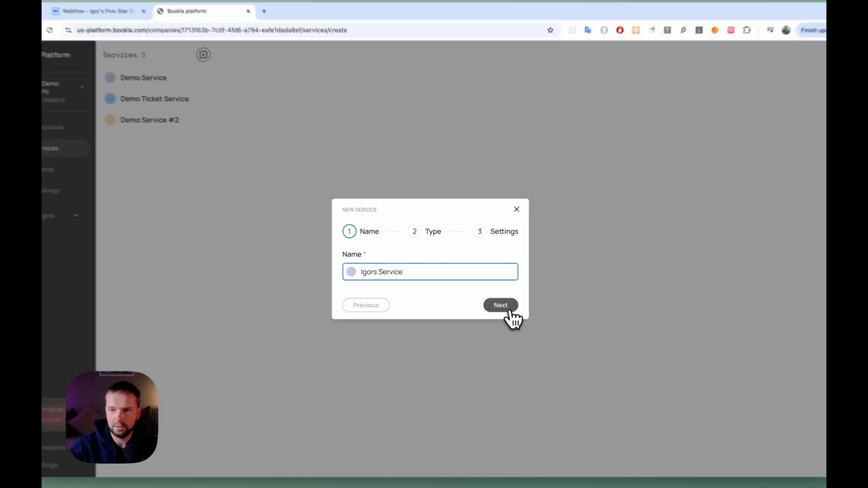
click(491, 297)
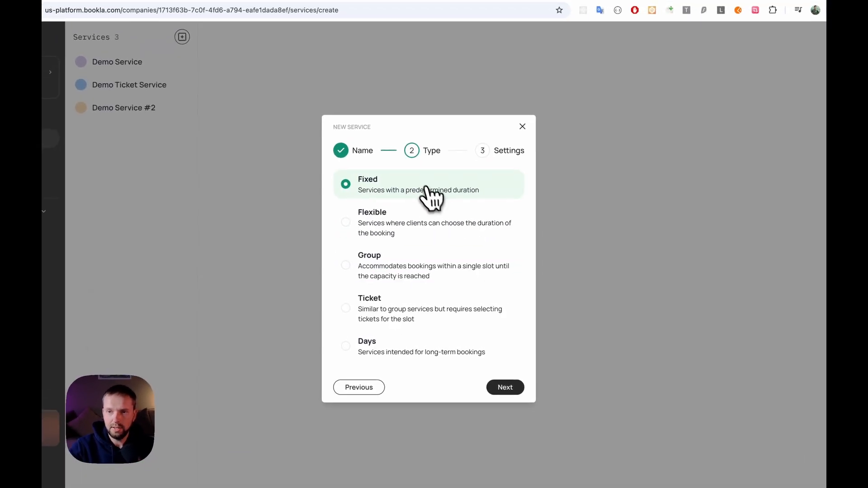
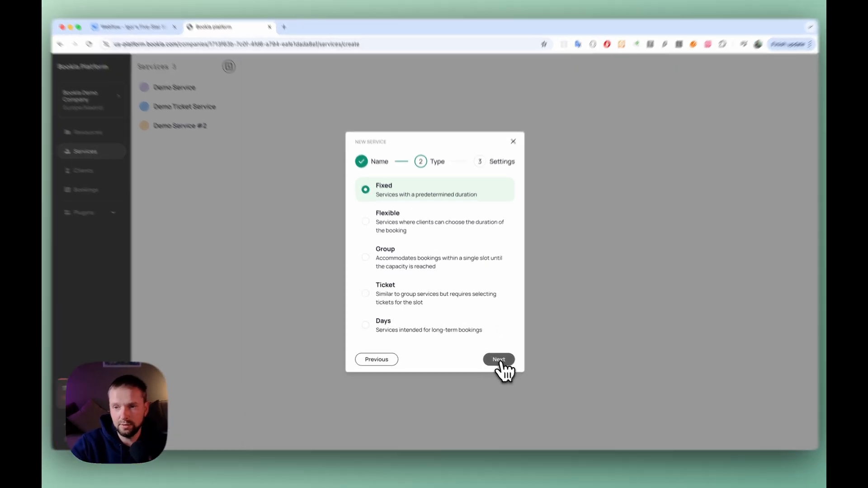
click(491, 355)
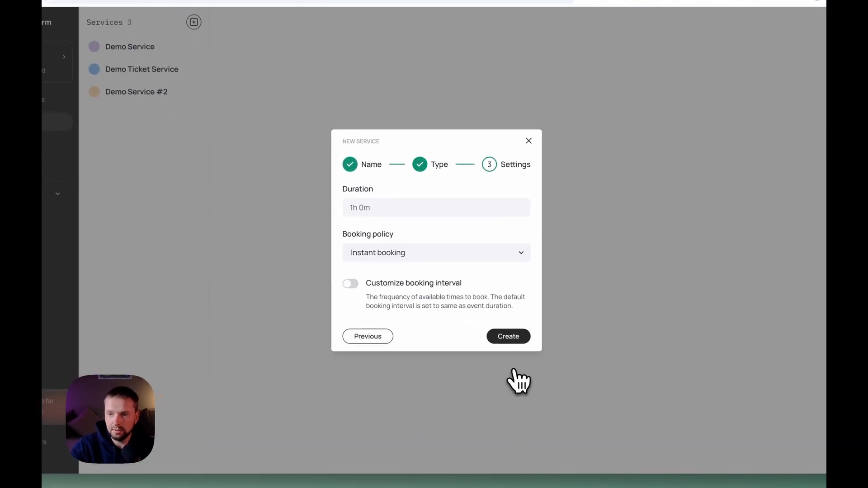
- Set the new service's duration to 0 hours 30 minutes
click(386, 208)
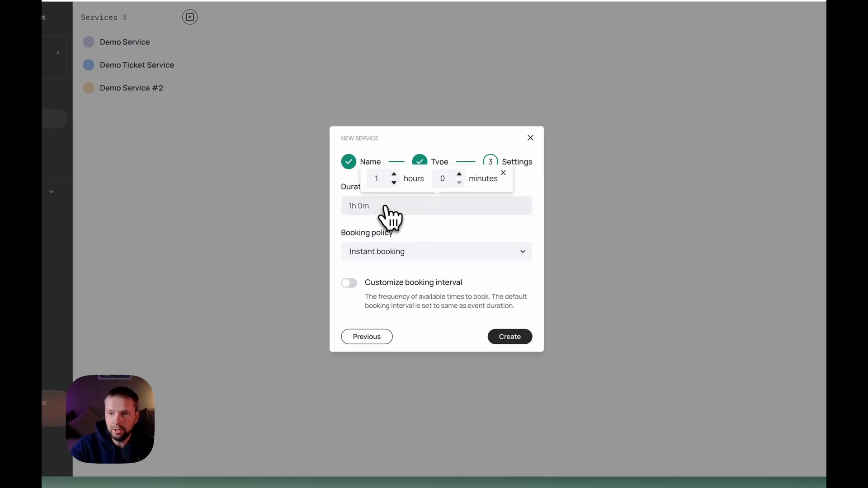
click(393, 182)
click(459, 174)
click(459, 174)
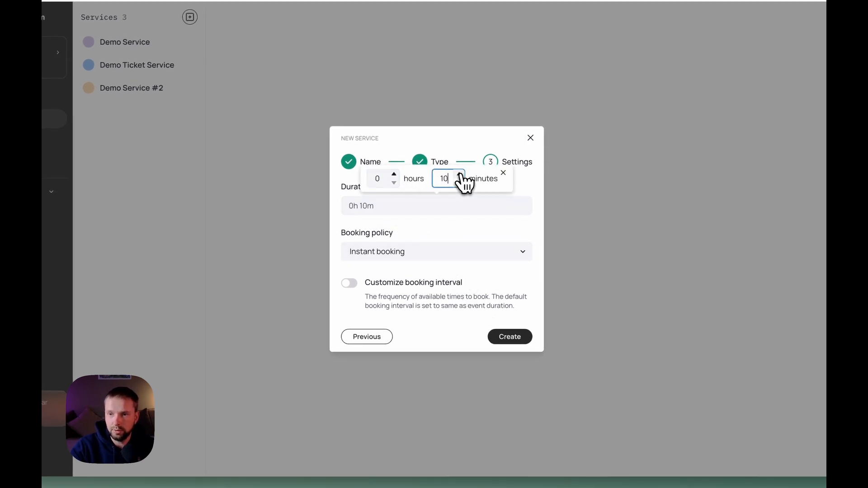
click(460, 174)
click(459, 174)
click(434, 233)
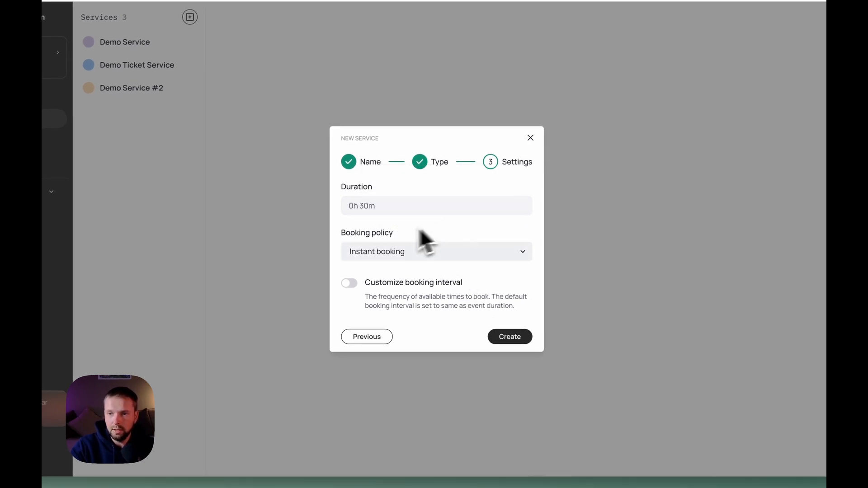
- Create the service with the Instant booking policy and without a customized booking interval
click(441, 251)
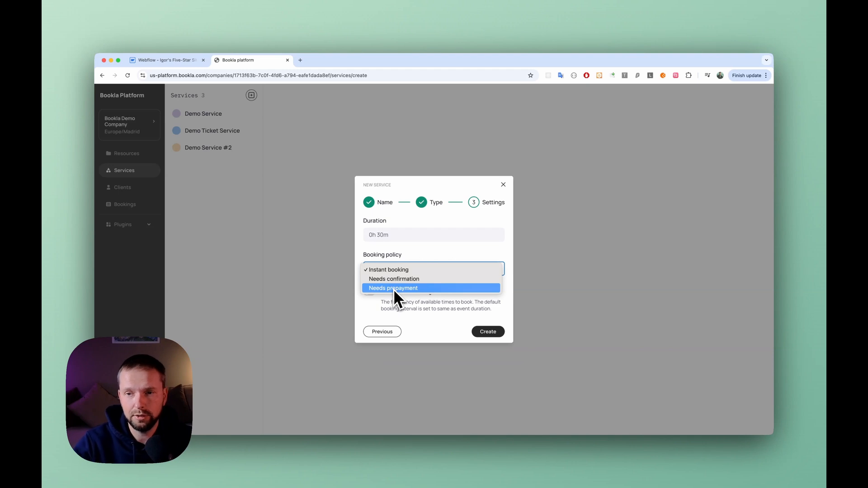
click(411, 301)
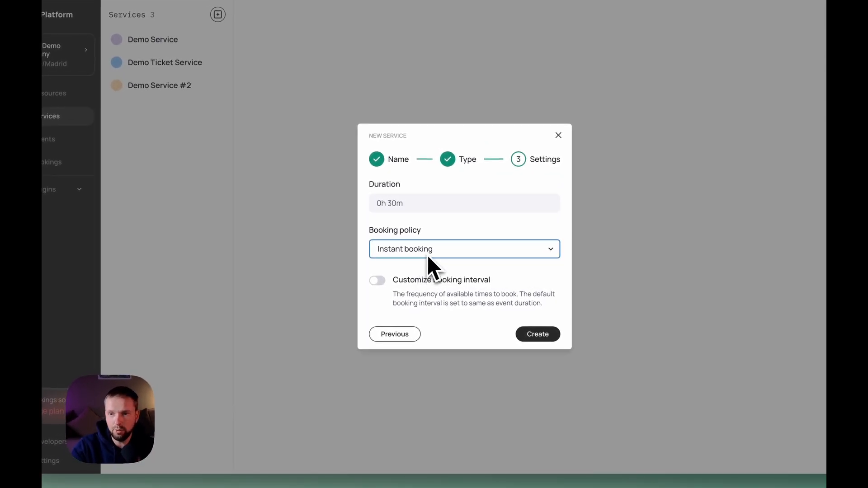
click(388, 281)
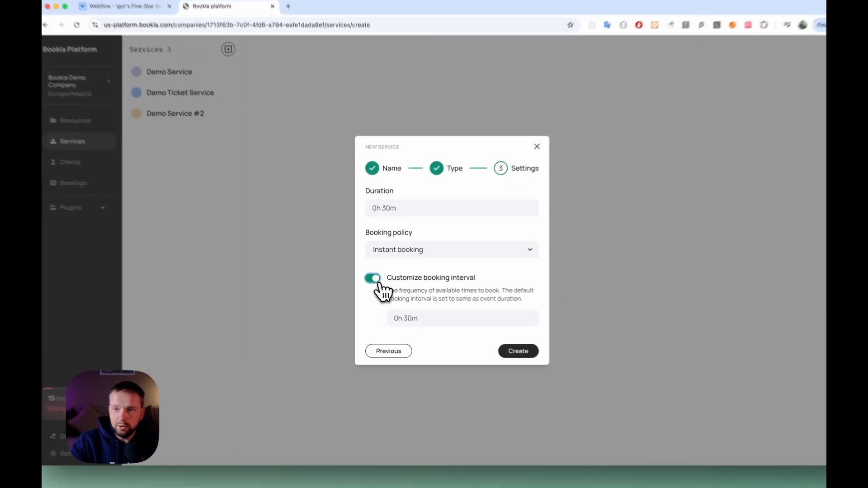
click(370, 282)
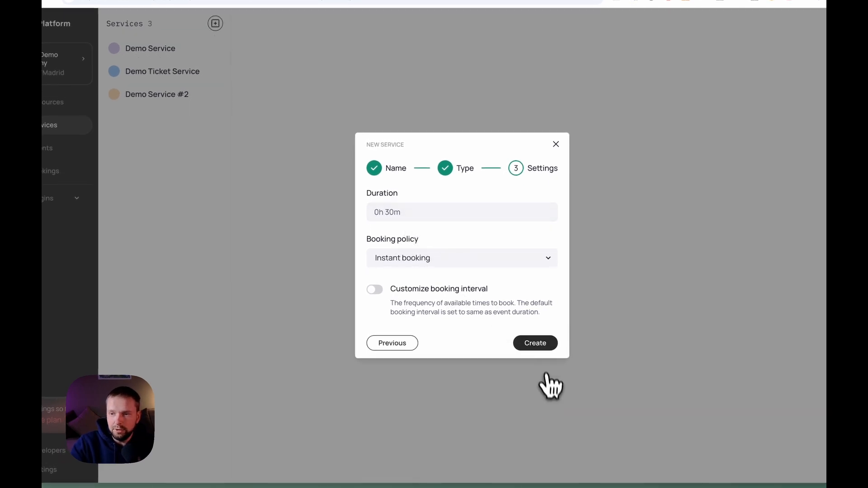
click(543, 347)
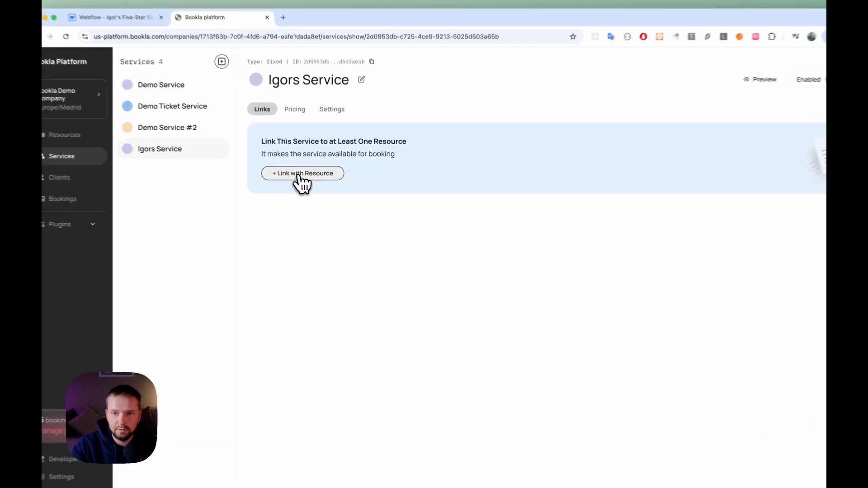
- Link the new service with the newly created staff member resource
click(300, 176)
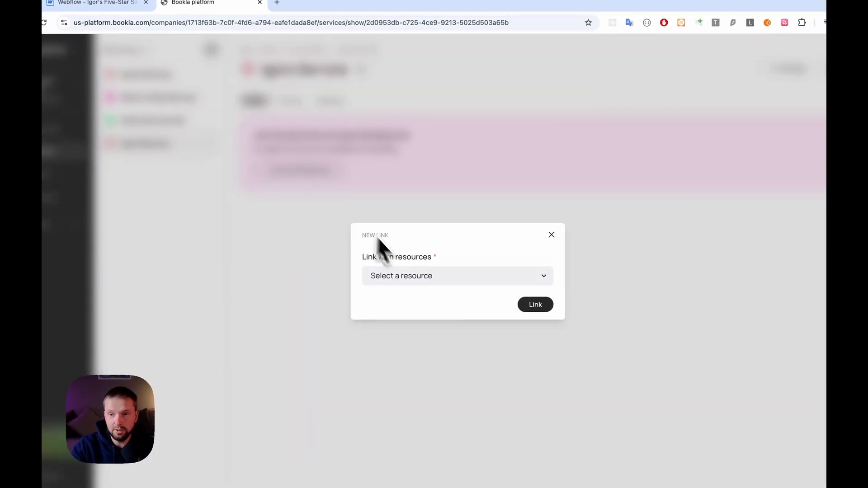
click(426, 274)
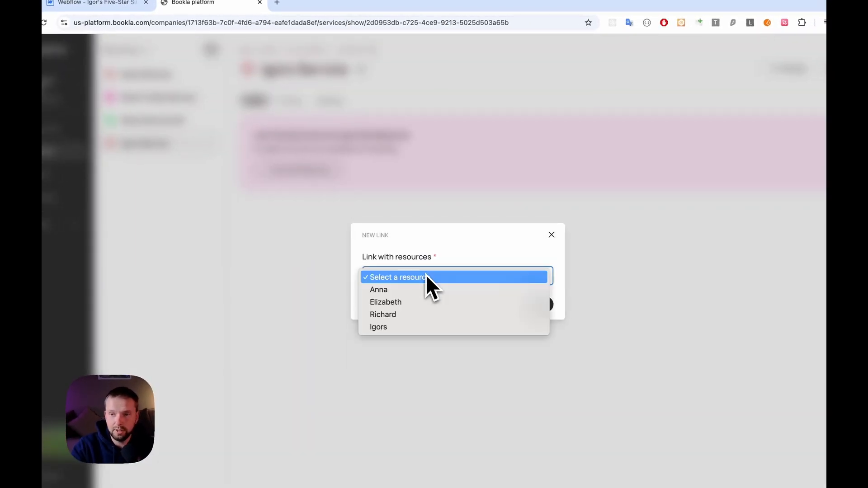
click(392, 328)
click(537, 305)
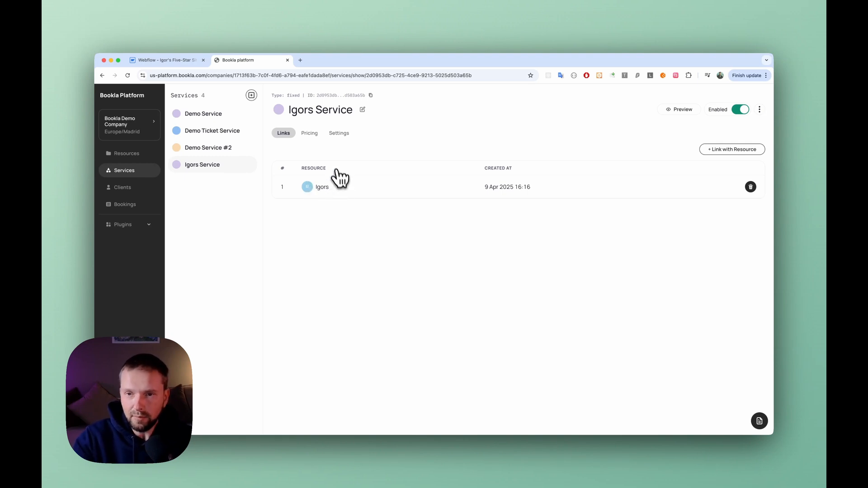
- Review the service's pricing and settings, and preview its bookable times for the linked resource on 10/04/2025
click(309, 133)
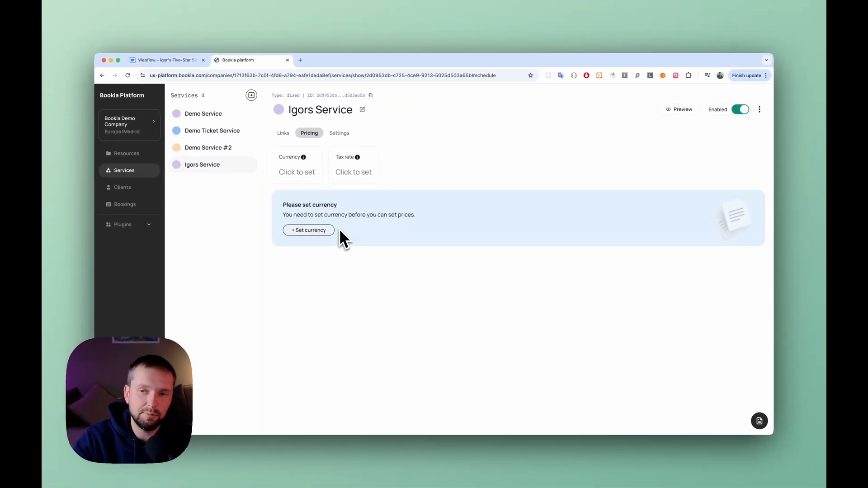
click(346, 135)
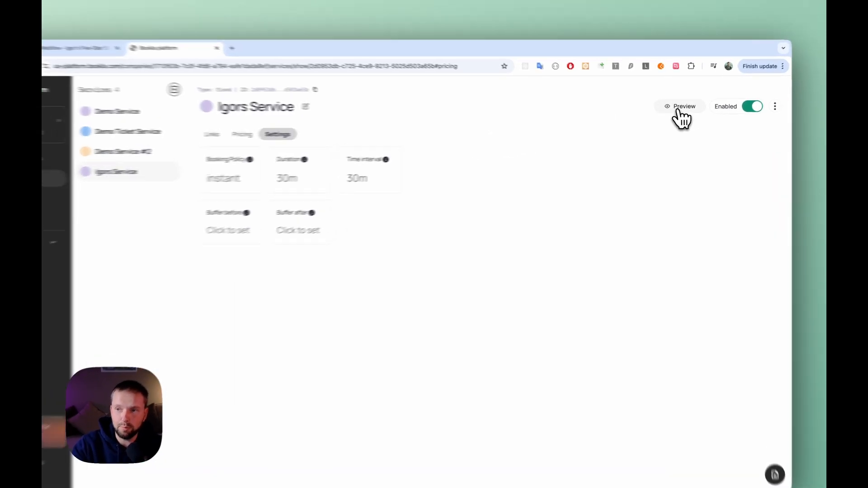
click(678, 111)
click(446, 297)
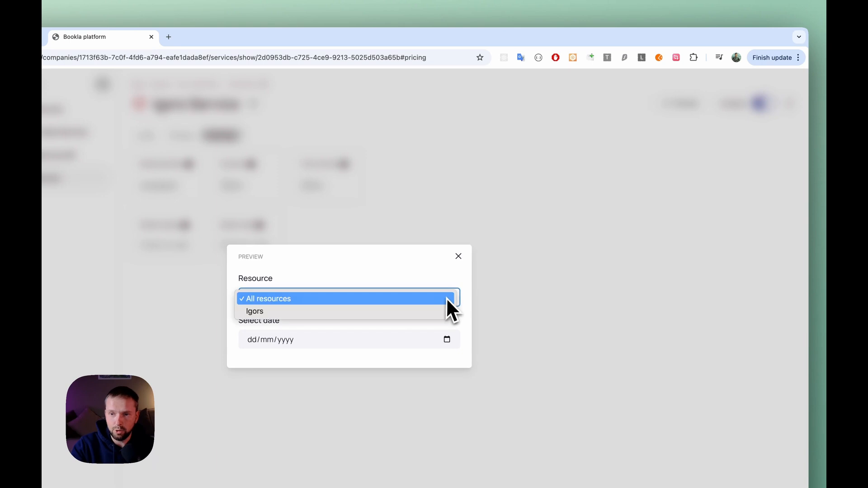
click(319, 313)
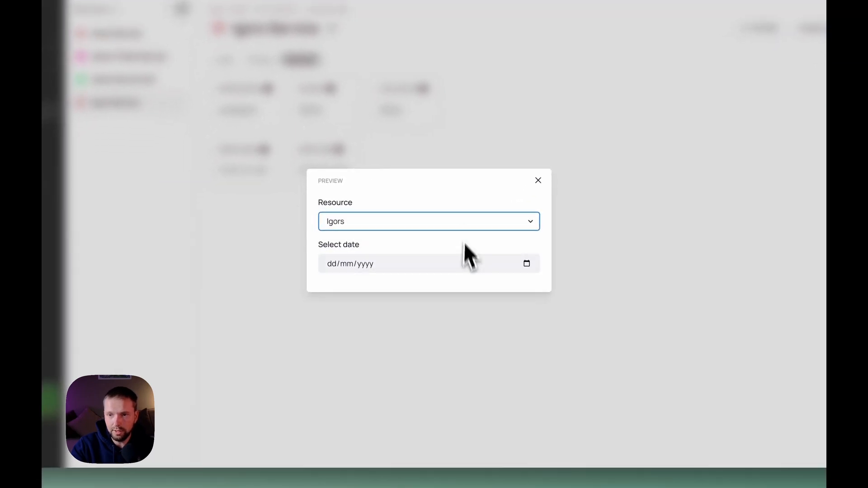
click(530, 228)
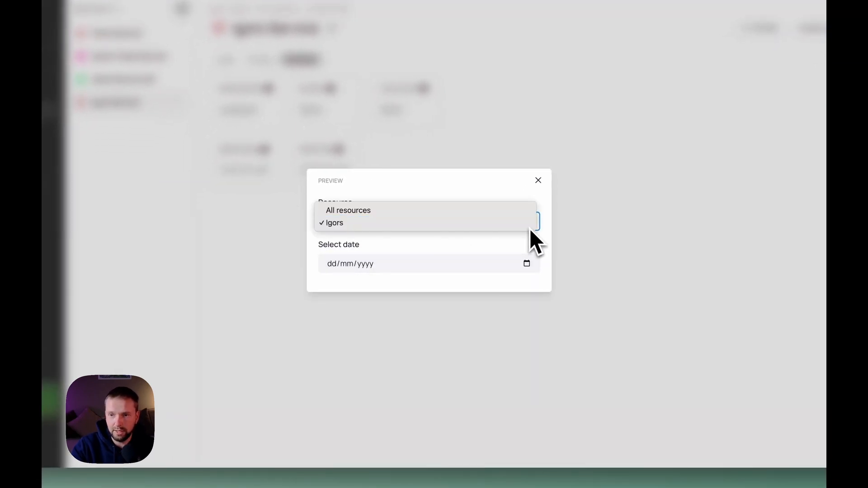
click(530, 229)
click(528, 266)
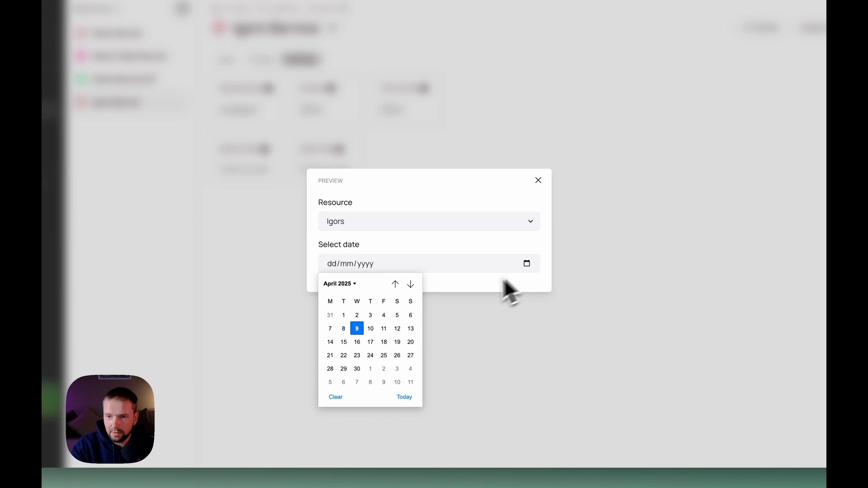
click(370, 329)
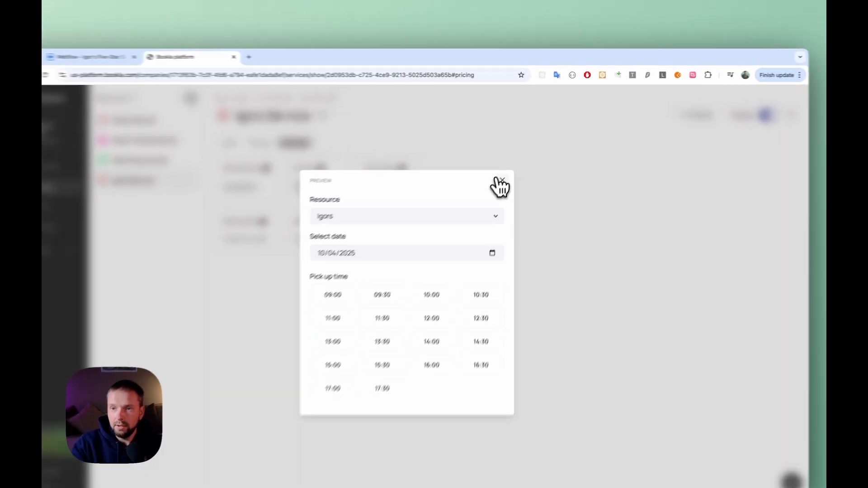
click(514, 164)
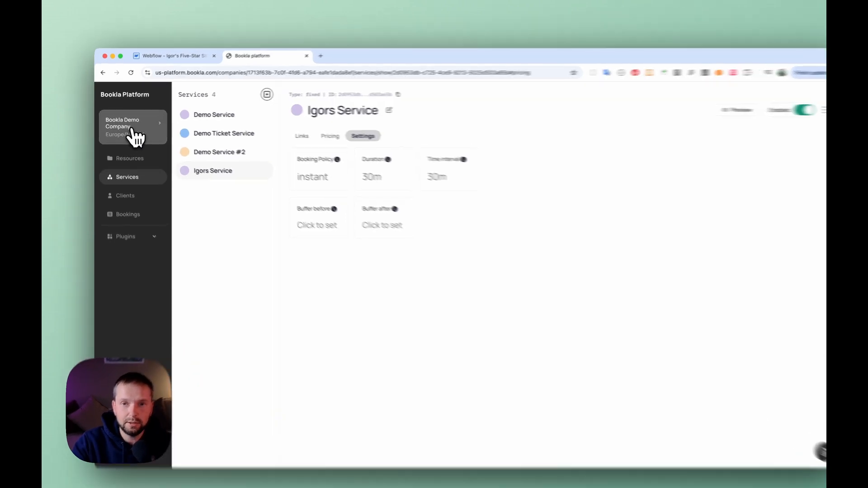
- Copy the Bookla Demo Company's ID and paste it into the widget's Company ID setting in Webflow
click(134, 136)
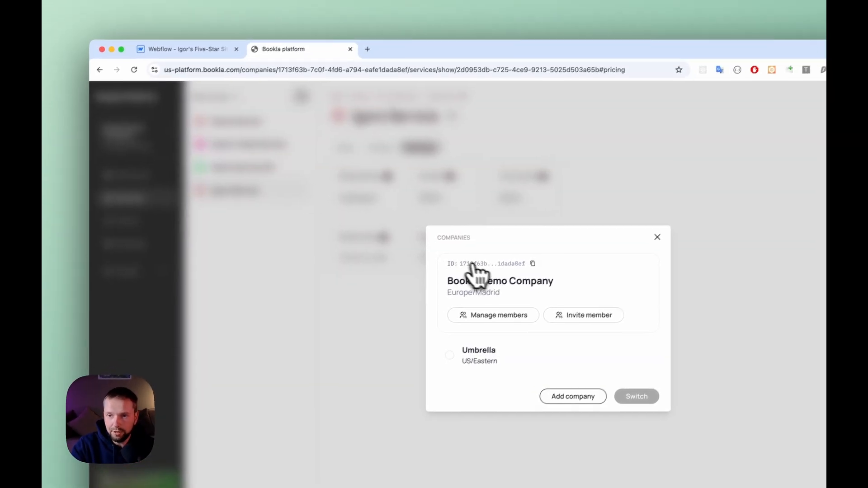
click(533, 263)
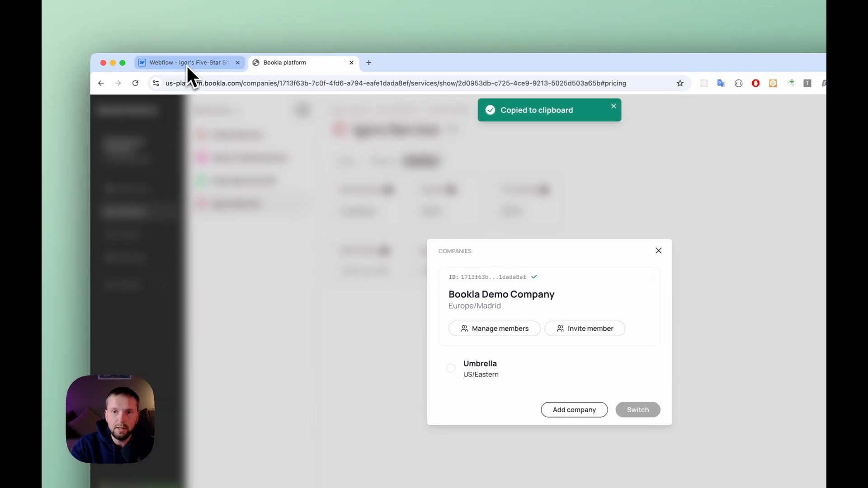
click(190, 66)
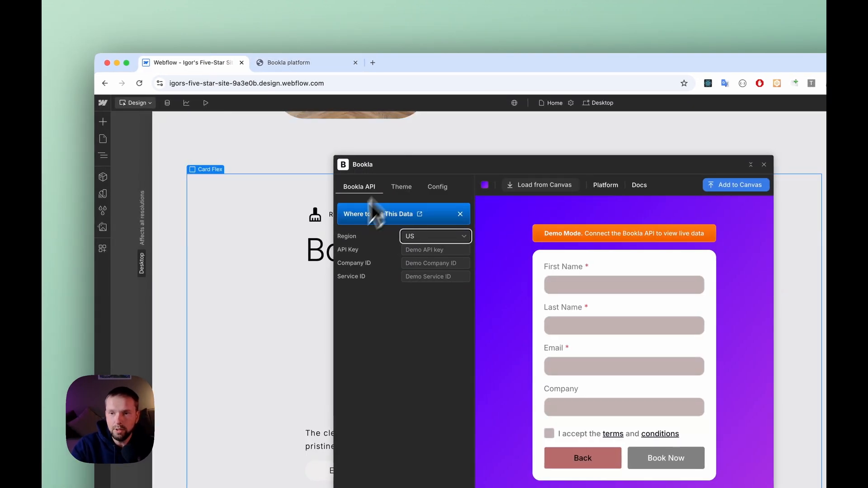
click(424, 264)
key(super+v)
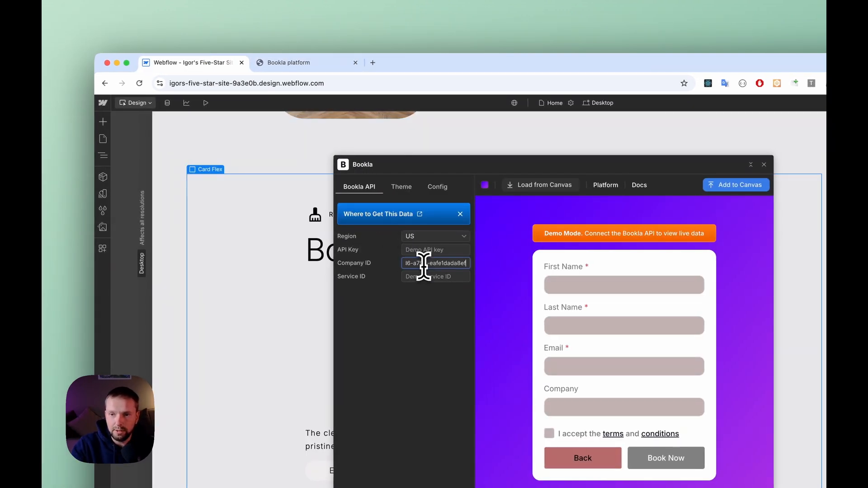
- Copy the new service's ID from the Bookla platform and paste it into the widget's Service ID setting in Webflow
click(420, 277)
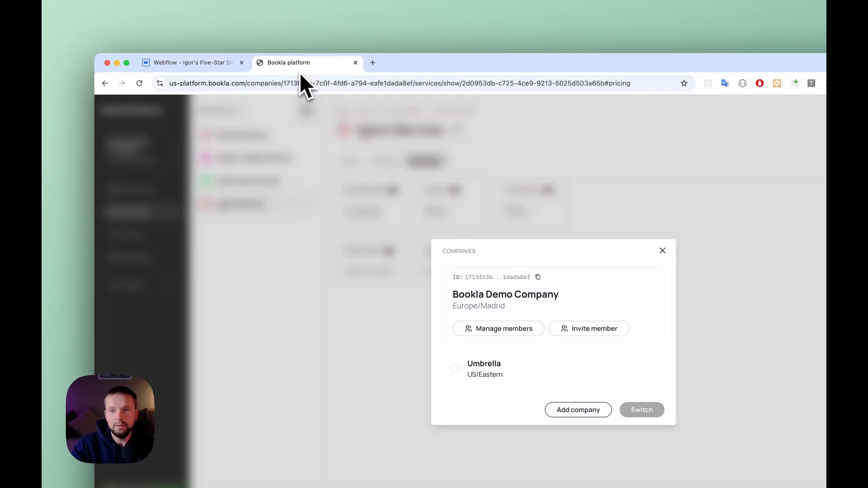
click(342, 140)
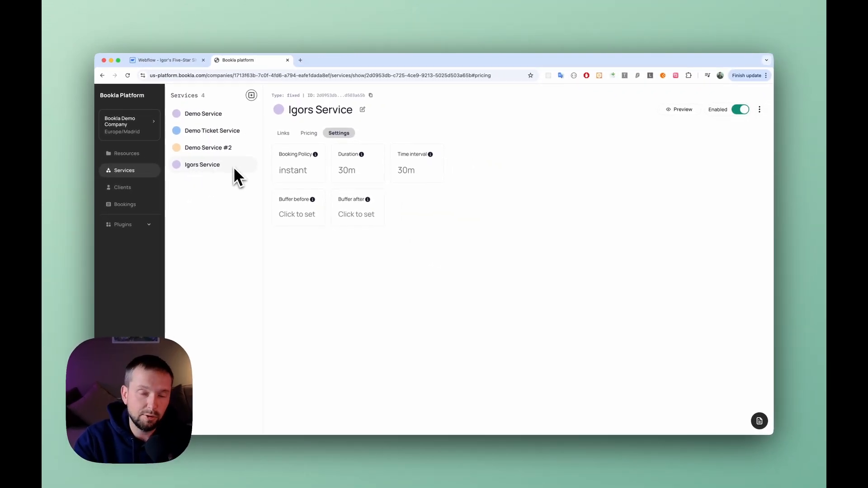
drag(272, 95, 316, 96)
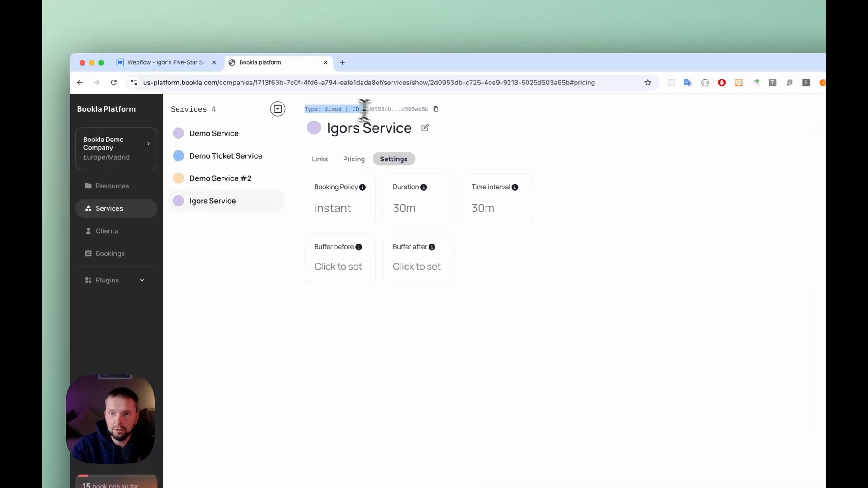
click(363, 110)
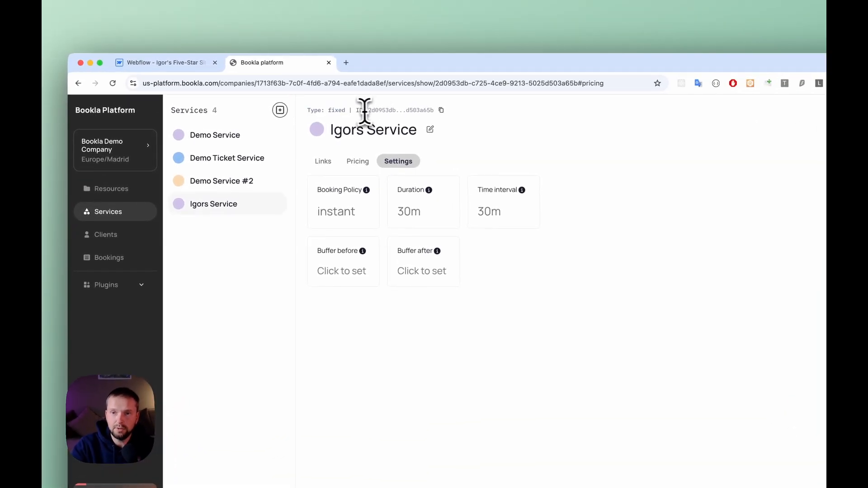
click(441, 111)
click(181, 63)
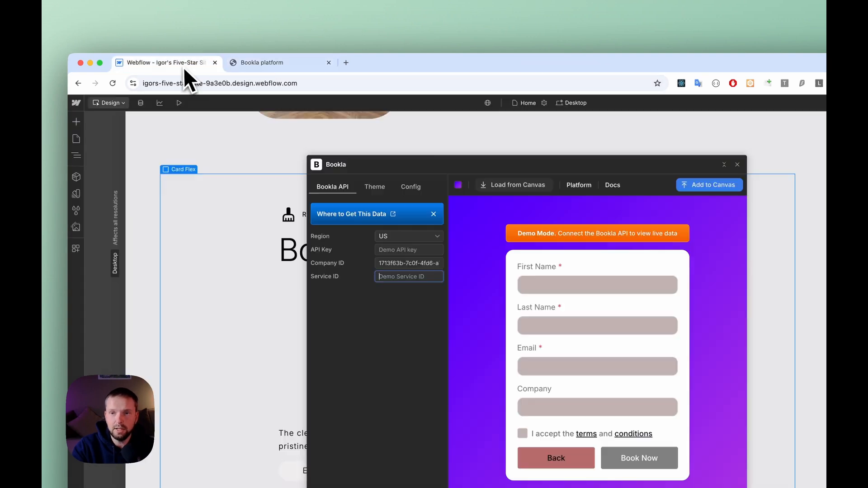
click(407, 265)
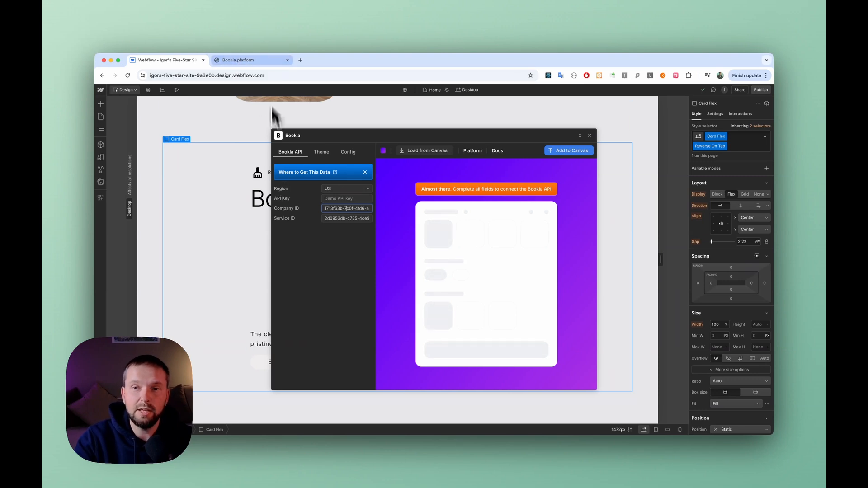
- Start a new API key in the Bookla platform's developer section and name it "Webflow Key"
click(256, 62)
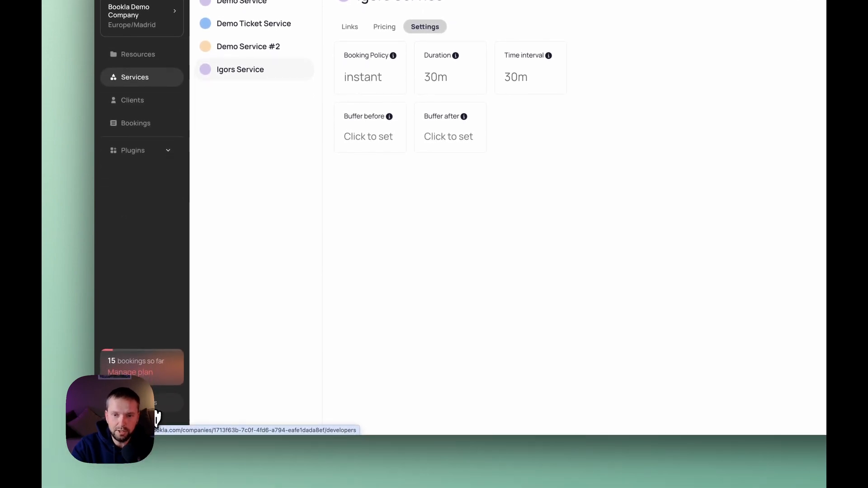
click(157, 417)
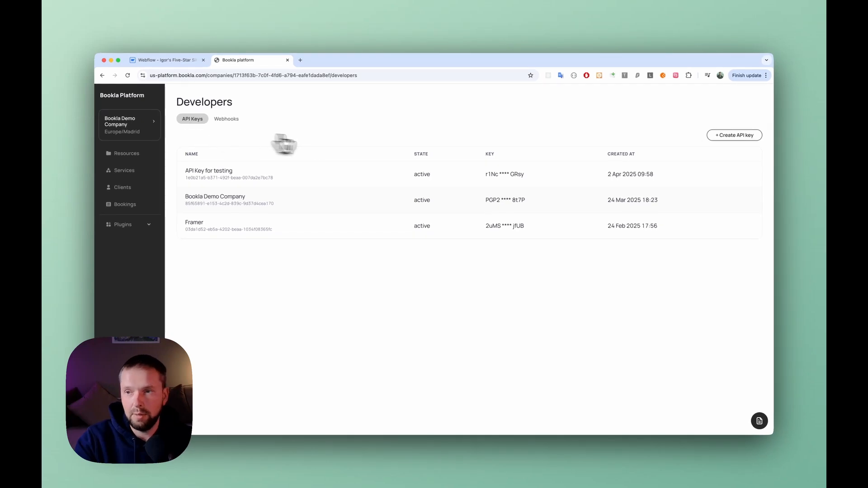
click(725, 136)
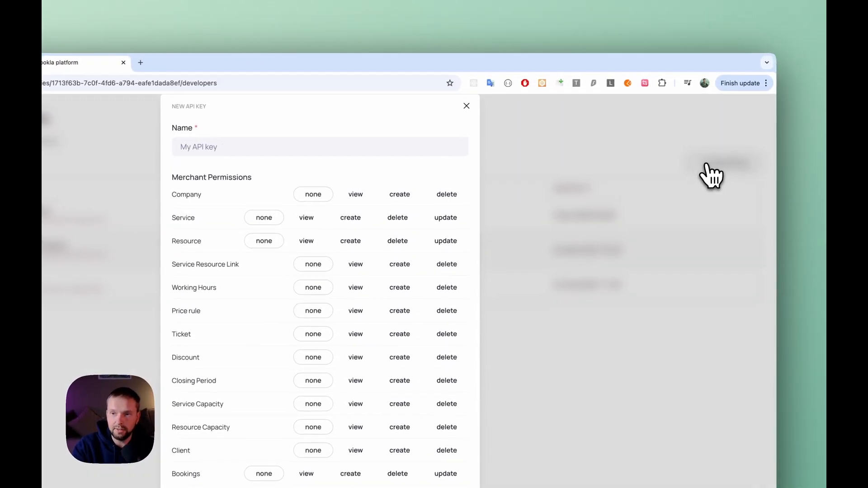
click(208, 147)
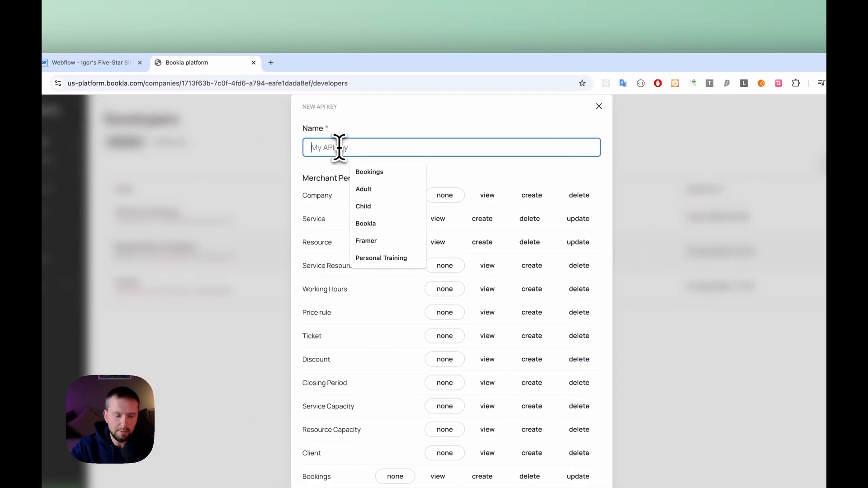
text(Webflo)
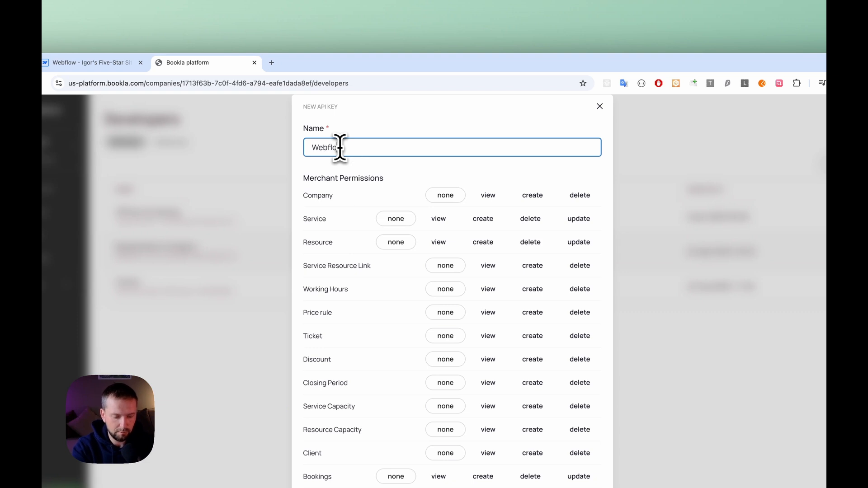
text(w Key)
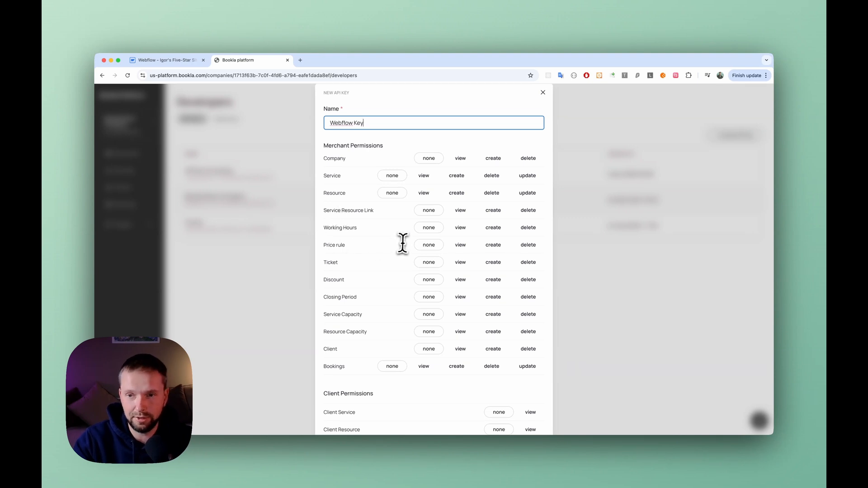
- Grant the key view permission for Client Service and Client Resource and create permission for Guest Client, and create it
scroll(402, 243, down, 3)
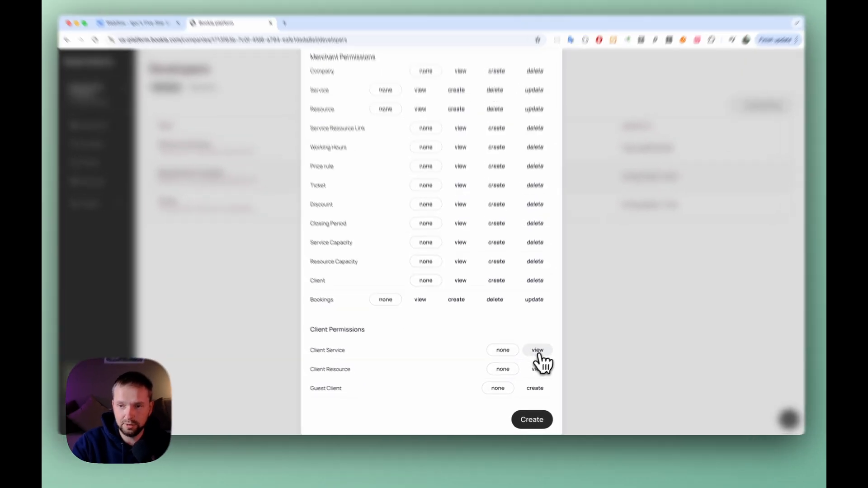
click(538, 350)
click(537, 369)
click(536, 388)
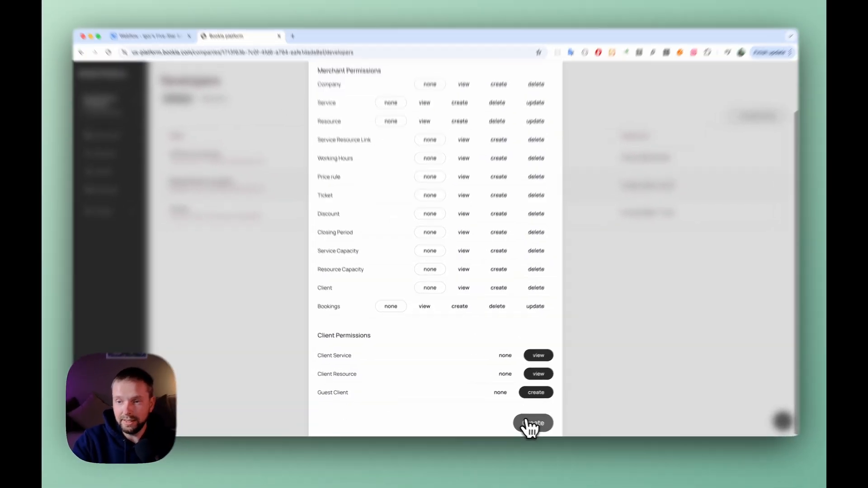
click(524, 426)
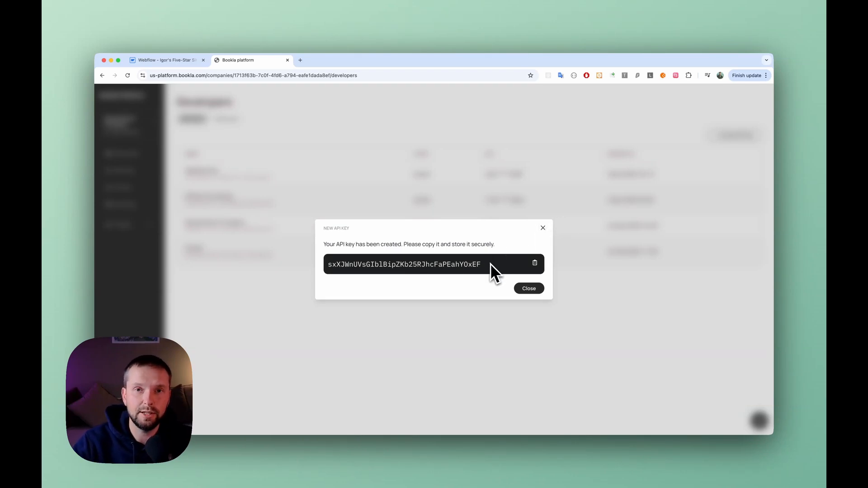
- Paste the new API key into the widget's API Key setting in Webflow and preview its times for 10 and 11 April 2025
click(536, 265)
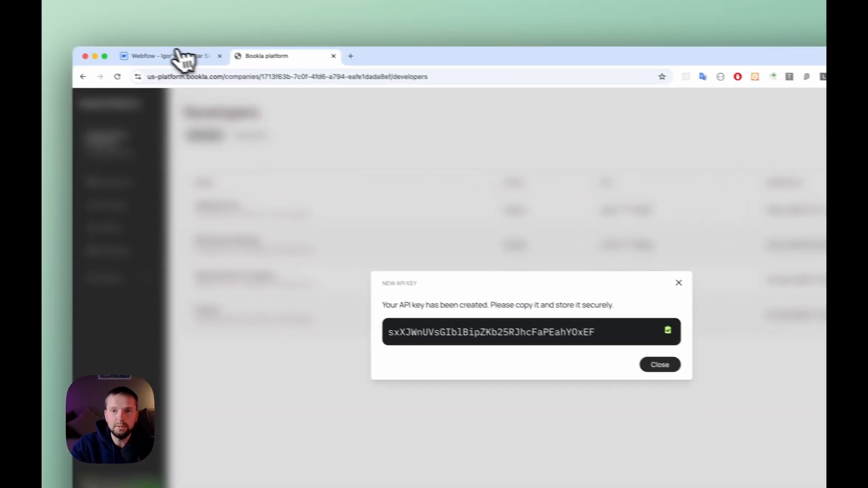
click(154, 56)
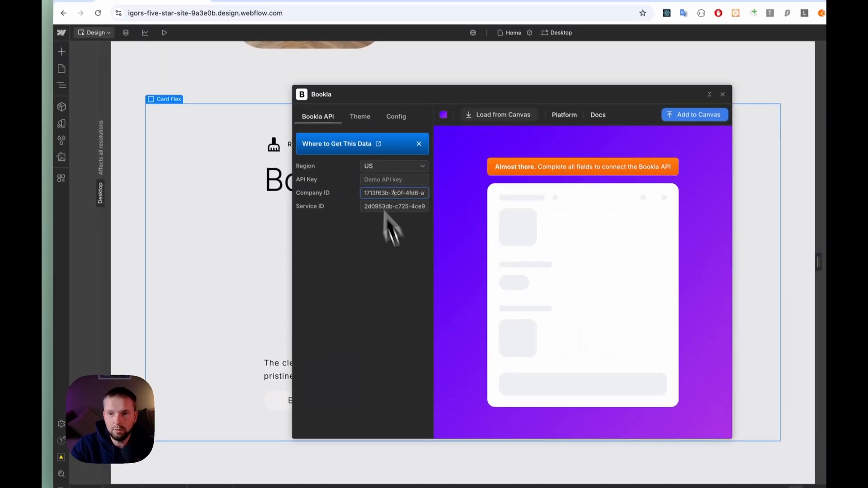
click(374, 179)
key(ctrl+v)
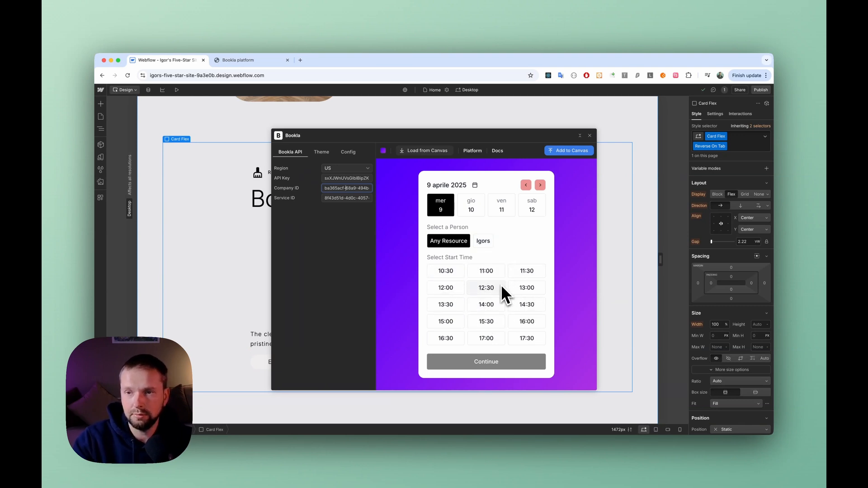
click(471, 207)
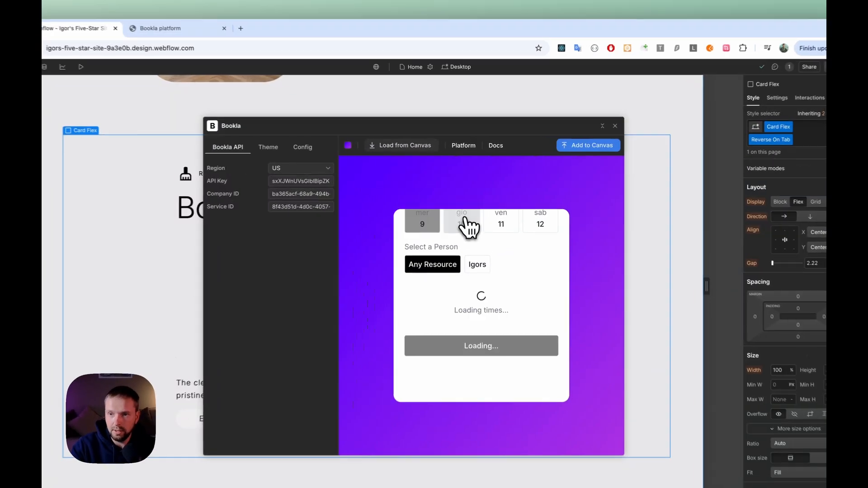
click(501, 222)
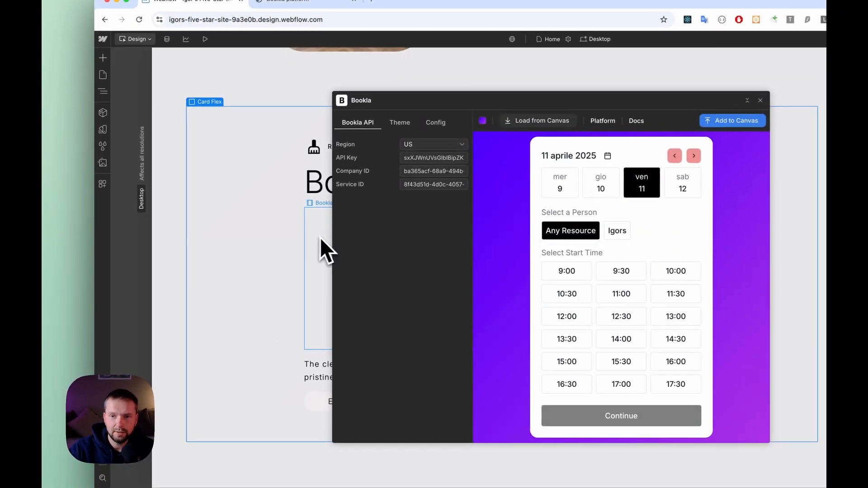
- Select the Bookla element below the Book Now heading, add the connected widget to the canvas, and close the Bookla app
click(321, 237)
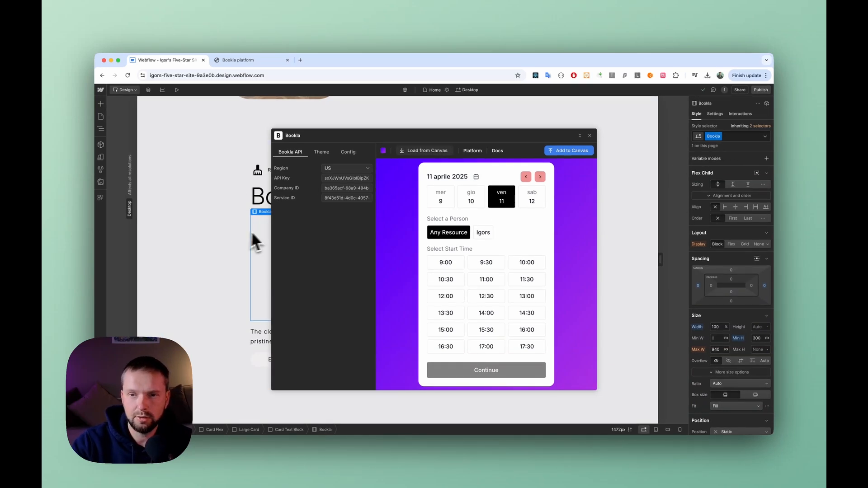
click(101, 129)
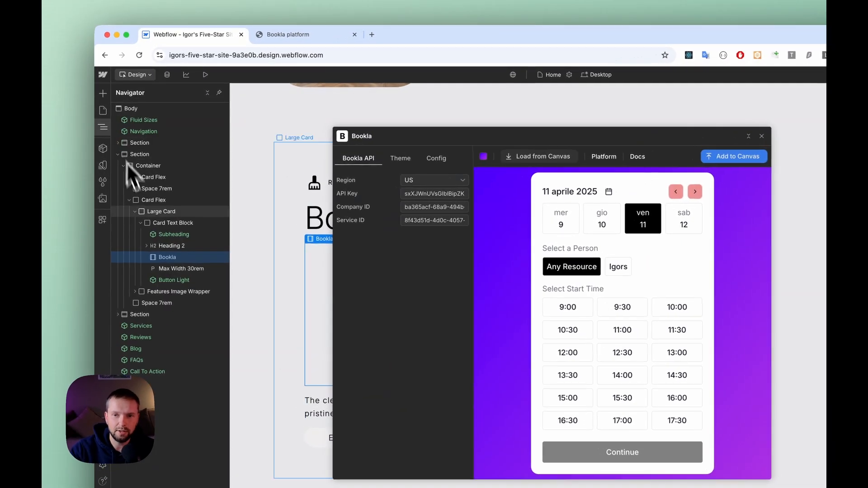
click(106, 130)
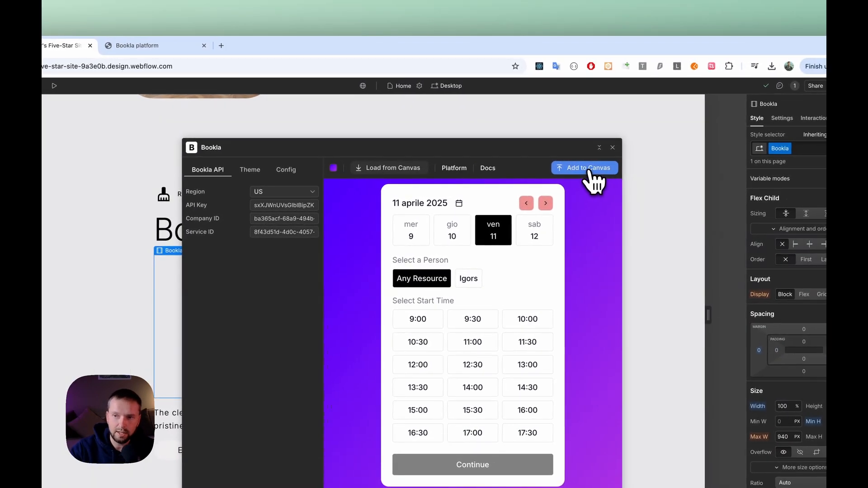
click(591, 172)
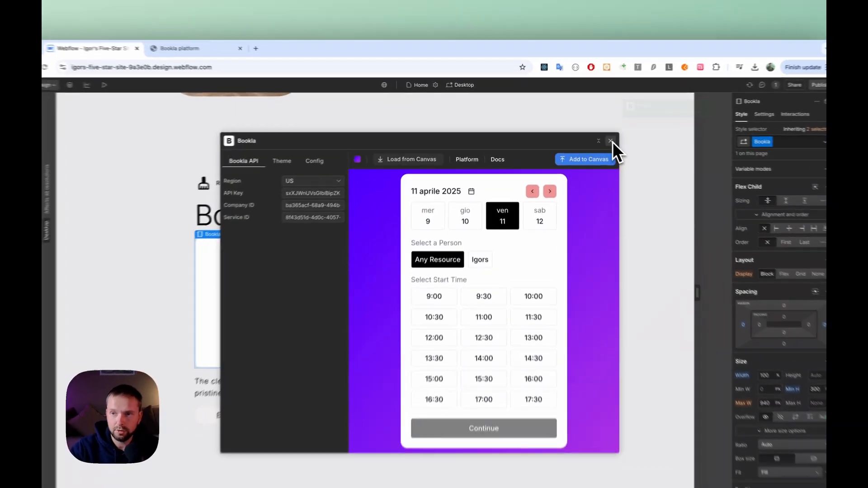
click(591, 136)
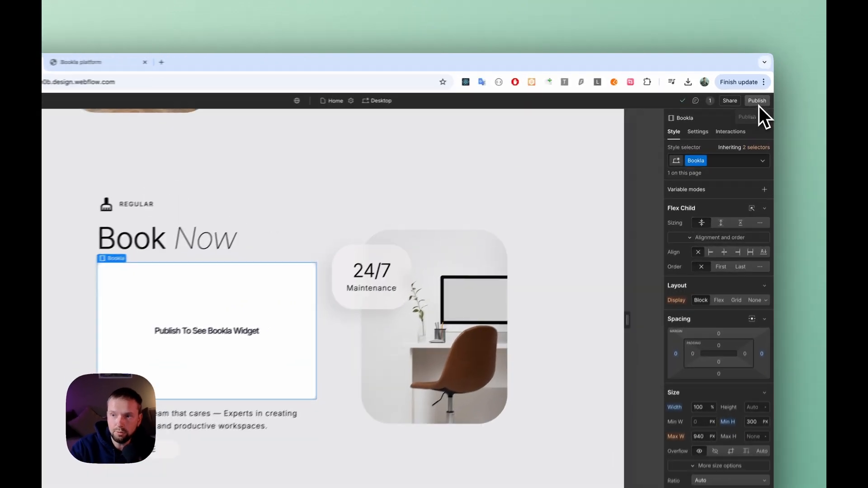
- Publish the site to its webflow.io staging domain and open the published page
click(758, 90)
click(710, 250)
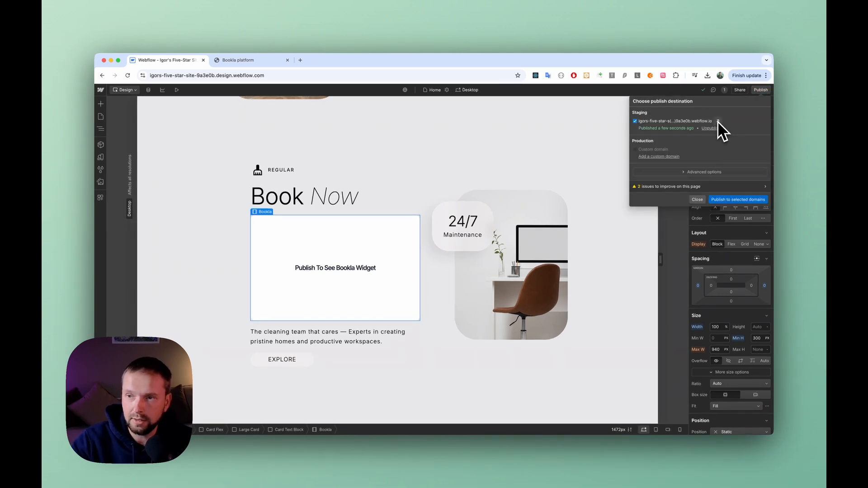
click(718, 122)
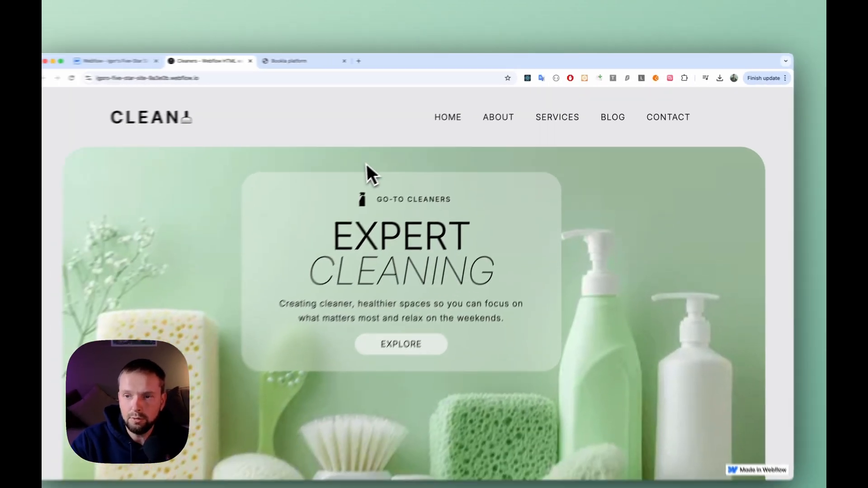
- Check the published Book Now widget by paging its dates forward and back and previewing times for 11 to 14 April 2025
scroll(259, 188, down, 5)
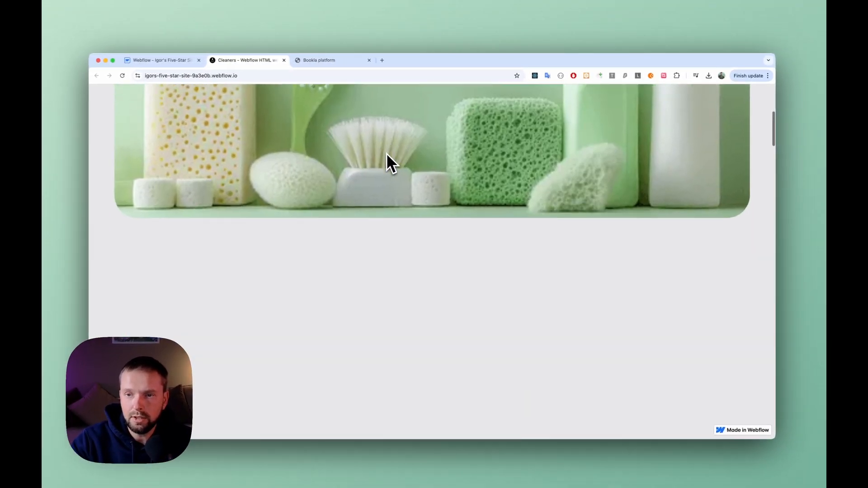
scroll(389, 152, down, 10)
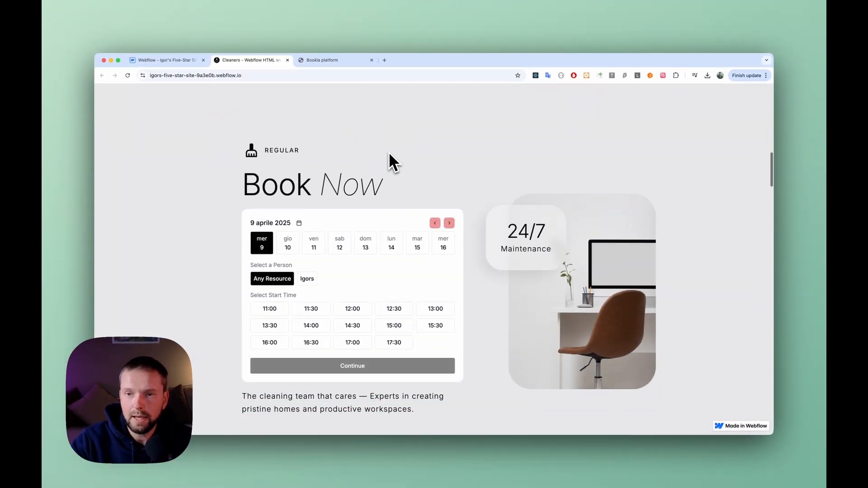
scroll(389, 154, down, 1)
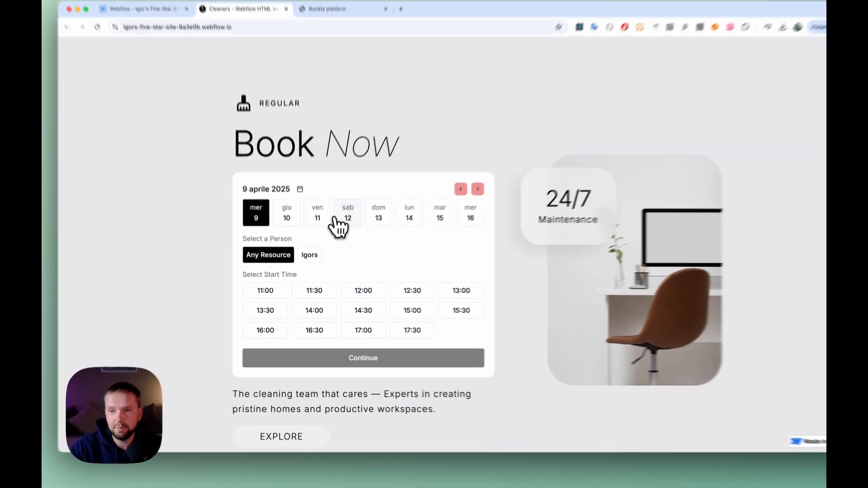
click(314, 233)
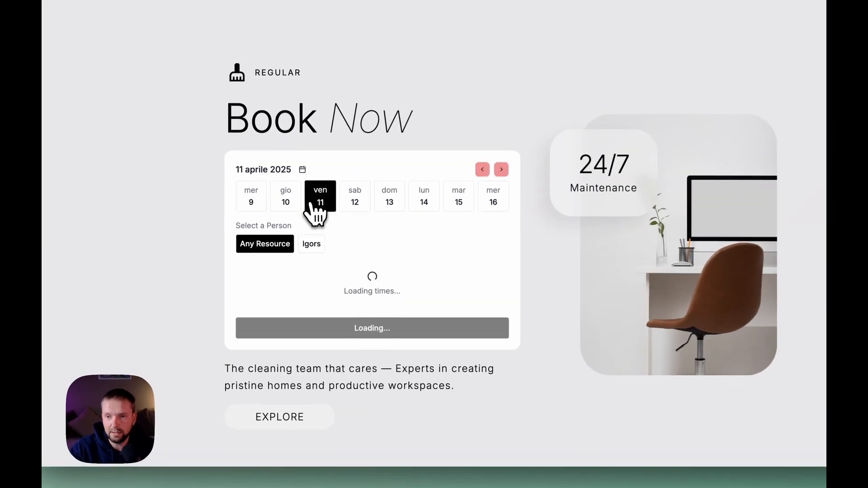
click(504, 168)
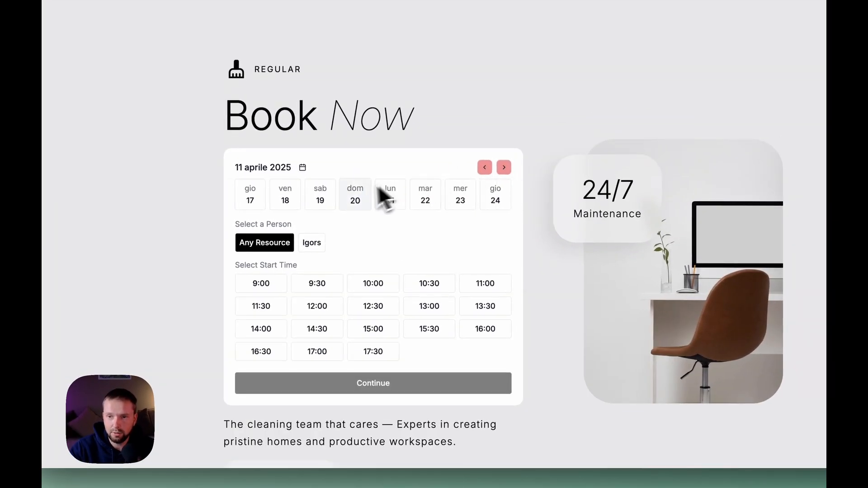
click(484, 168)
click(355, 199)
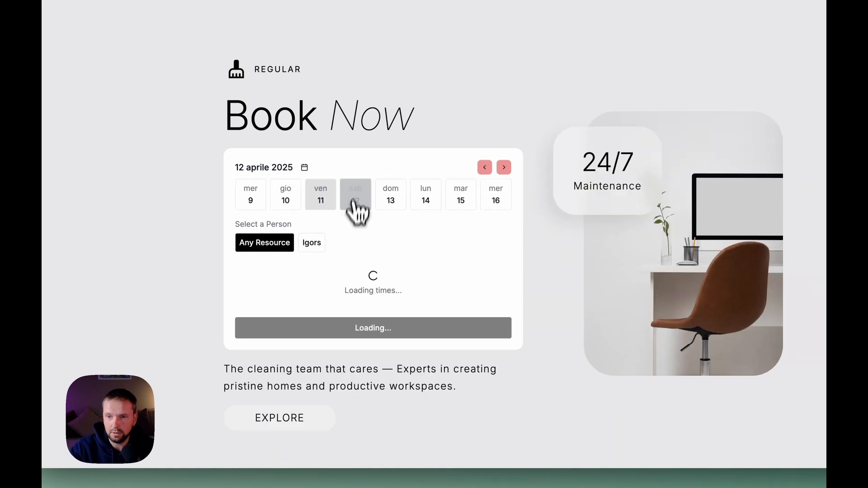
click(399, 205)
click(428, 203)
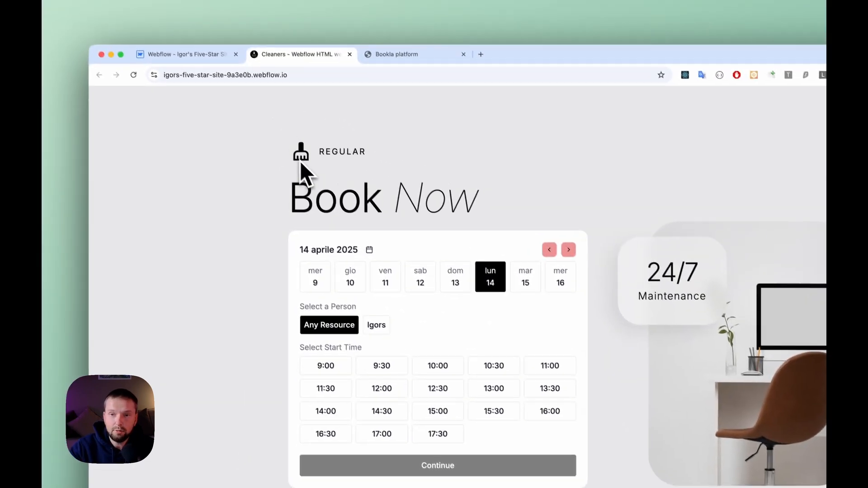
- Return to the Webflow Designer, reopen the Bookla app beside the selected widget, show the page structure, and load the widget's settings from the canvas
click(199, 55)
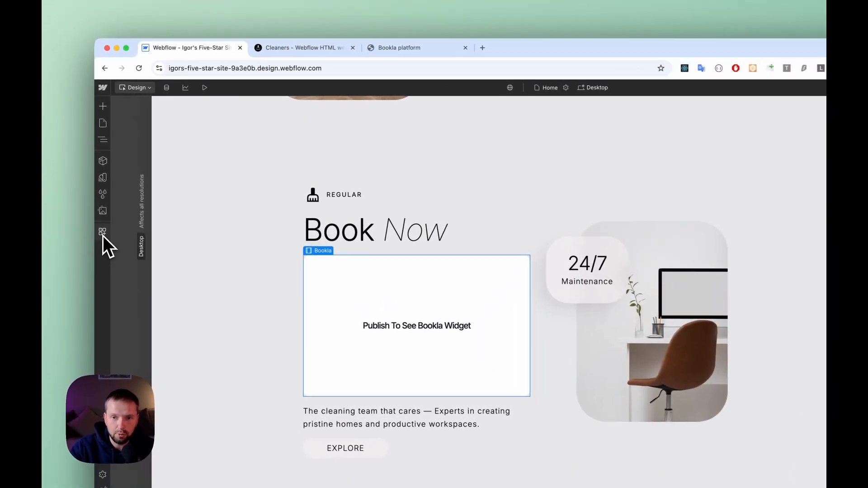
click(102, 235)
click(204, 161)
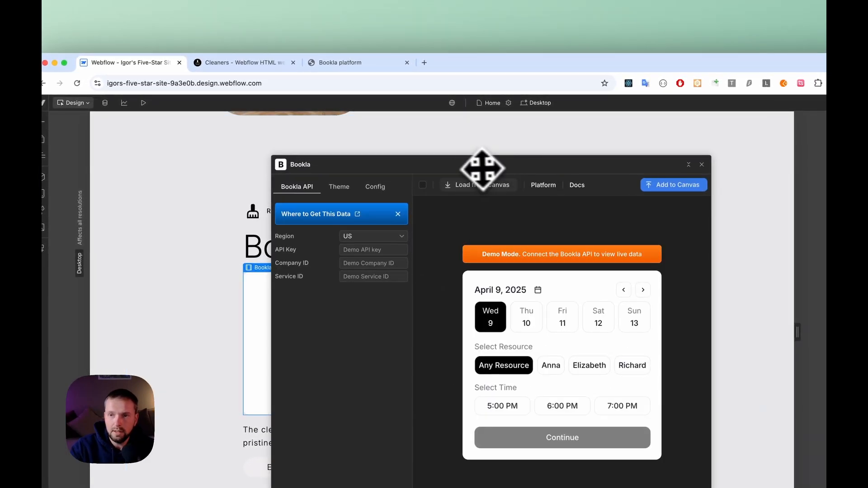
drag(412, 169, 452, 161)
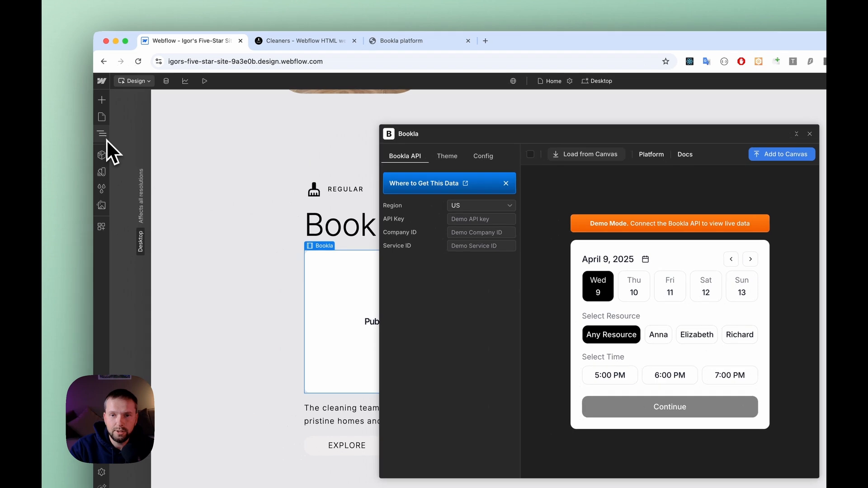
click(106, 139)
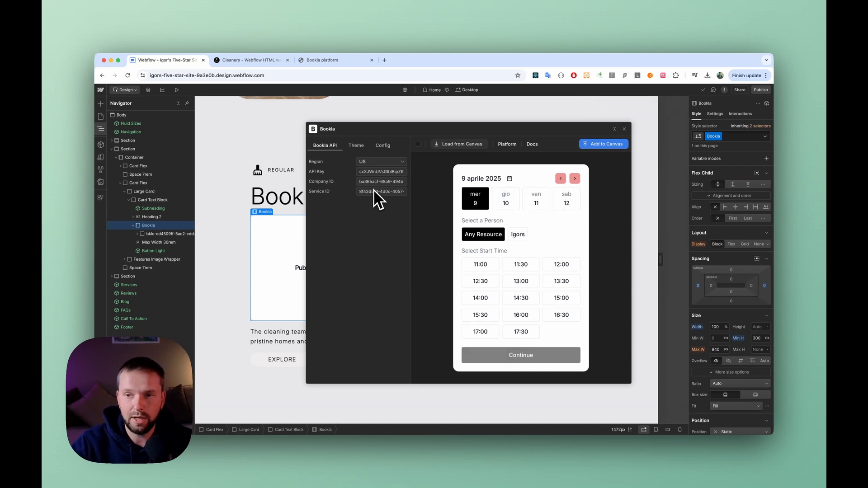
- Set the widget's theme background to solid #ec9c9c, add the updated widget to the canvas, and close the Bookla app
click(355, 147)
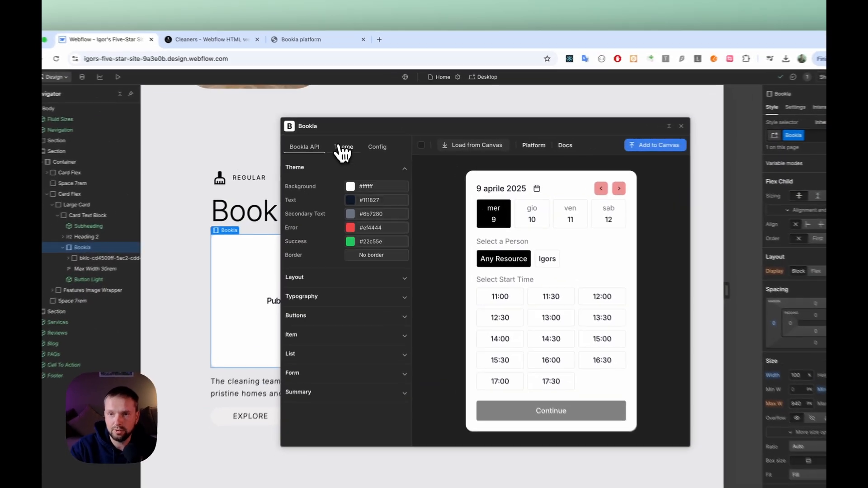
click(351, 186)
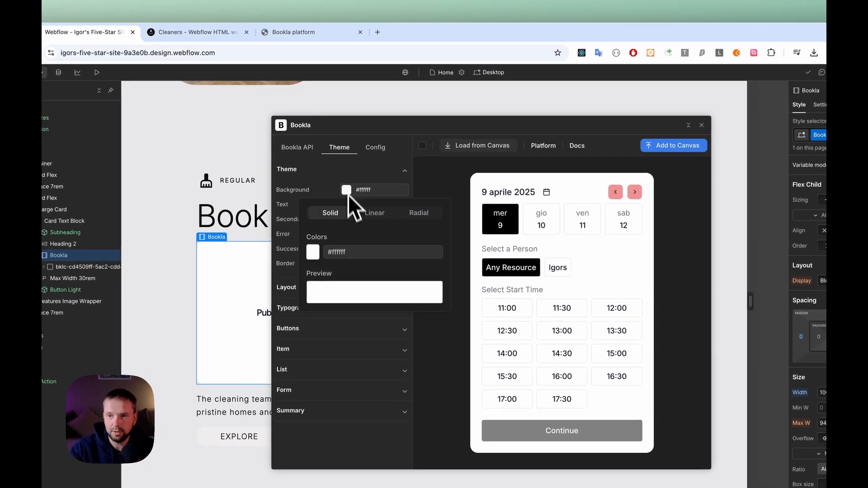
click(313, 252)
mouse_move(346, 272)
mouse_down()
mouse_move(362, 268)
mouse_move(346, 266)
mouse_up()
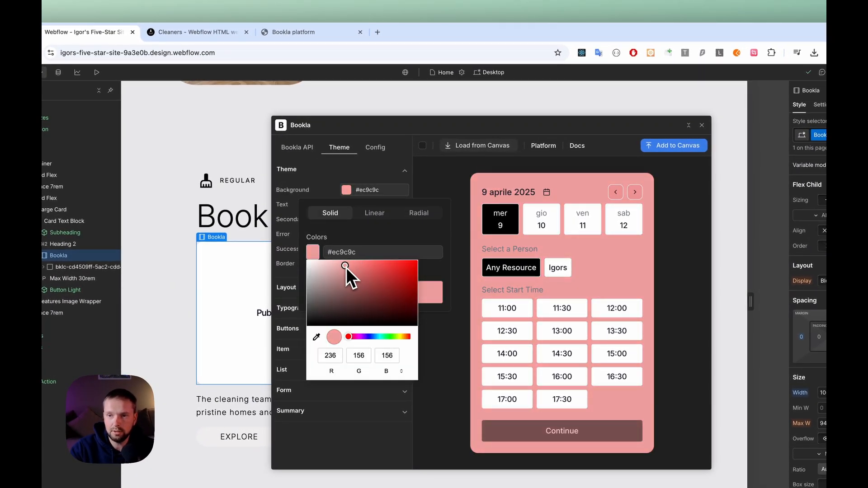
click(286, 188)
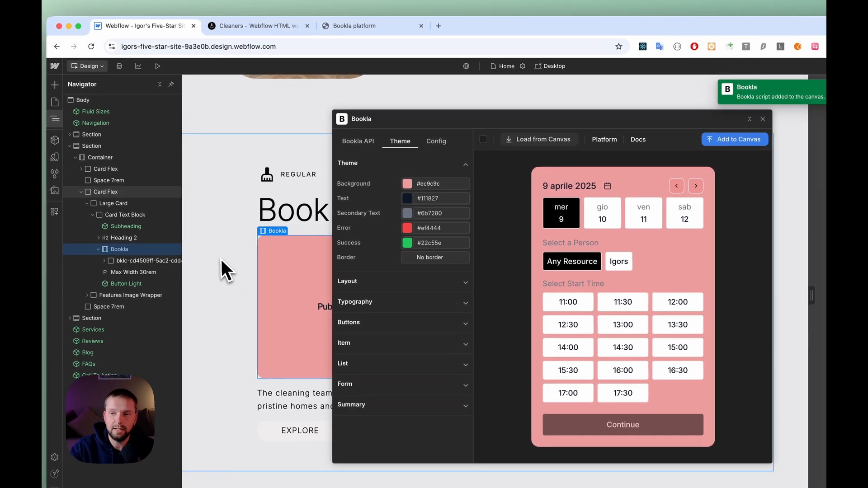
click(220, 260)
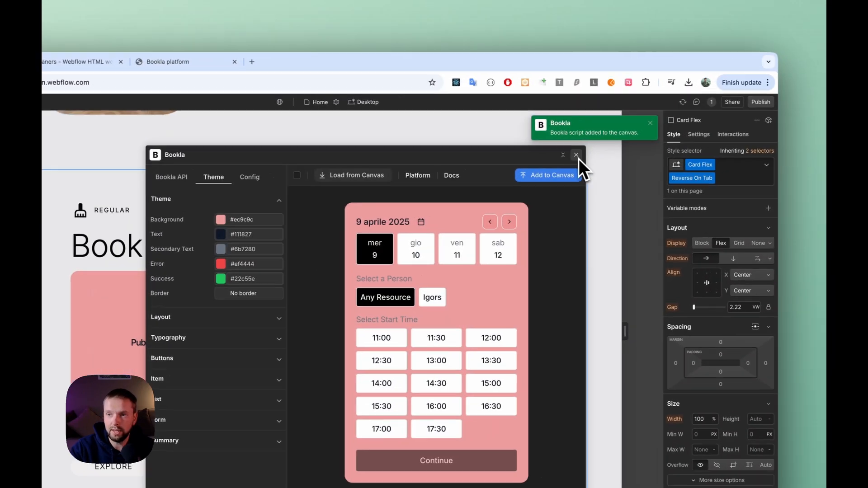
click(763, 119)
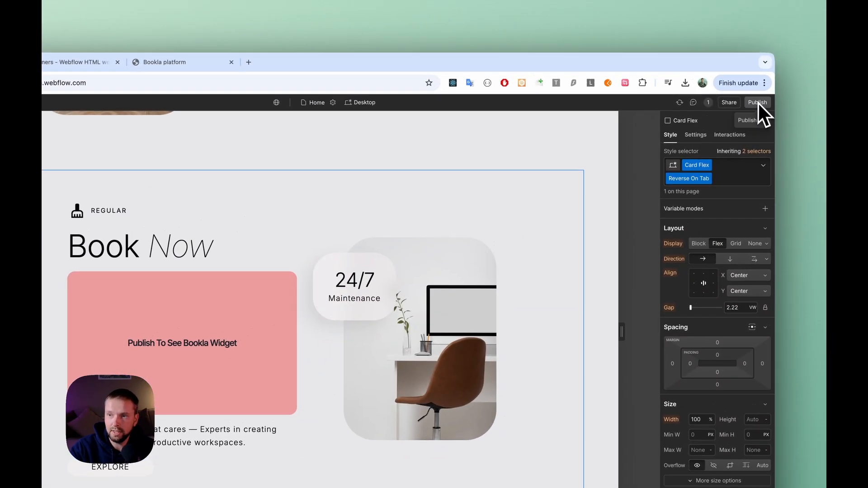
- Publish the site to its webflow.io staging domain again and reload the published page to check the recoloured booking widget
click(867, 58)
click(731, 250)
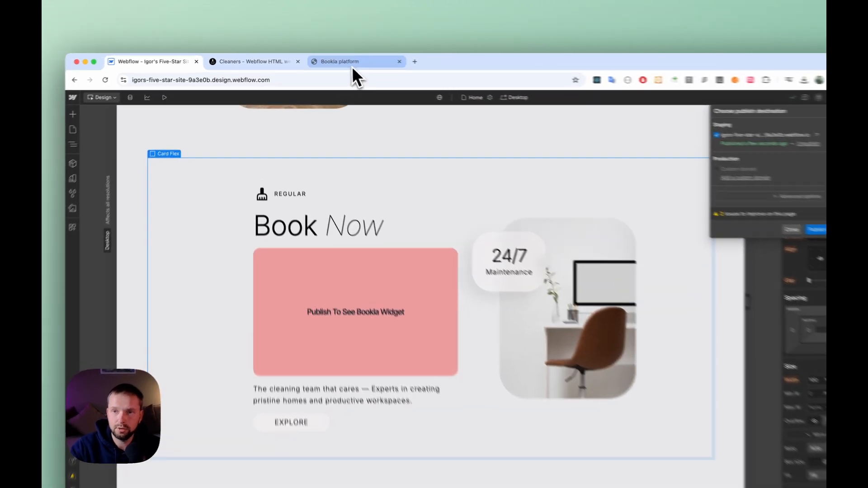
click(335, 60)
click(242, 63)
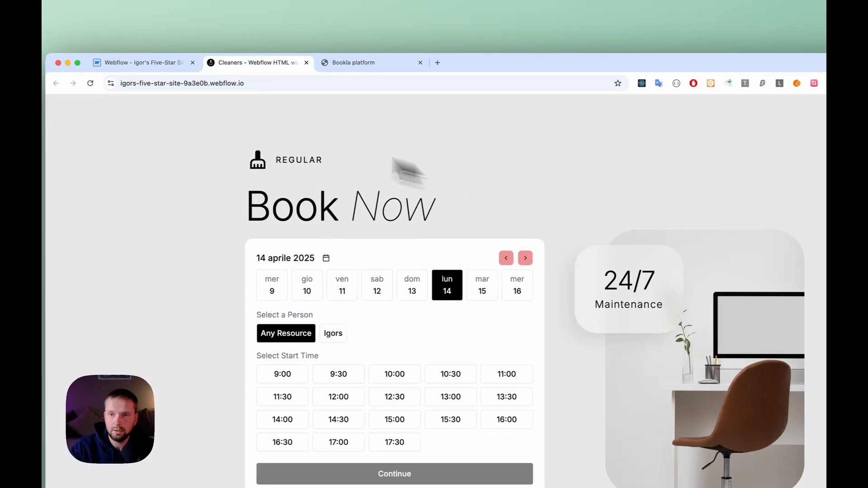
click(132, 84)
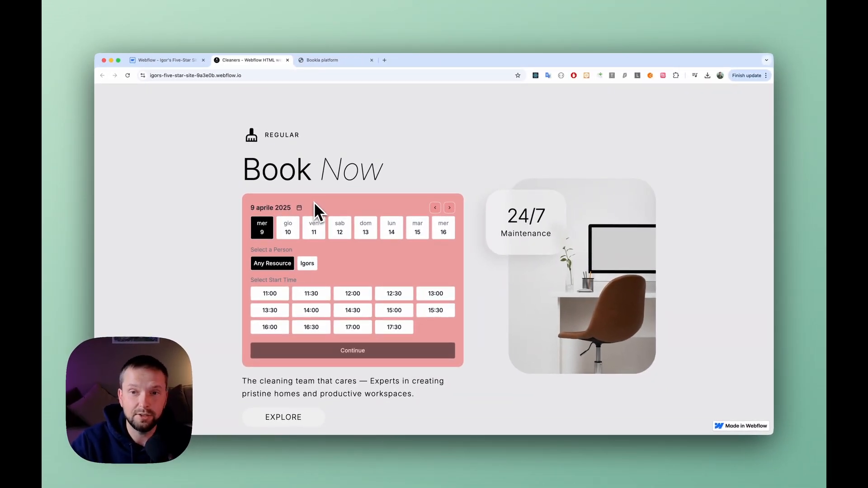
click(179, 60)
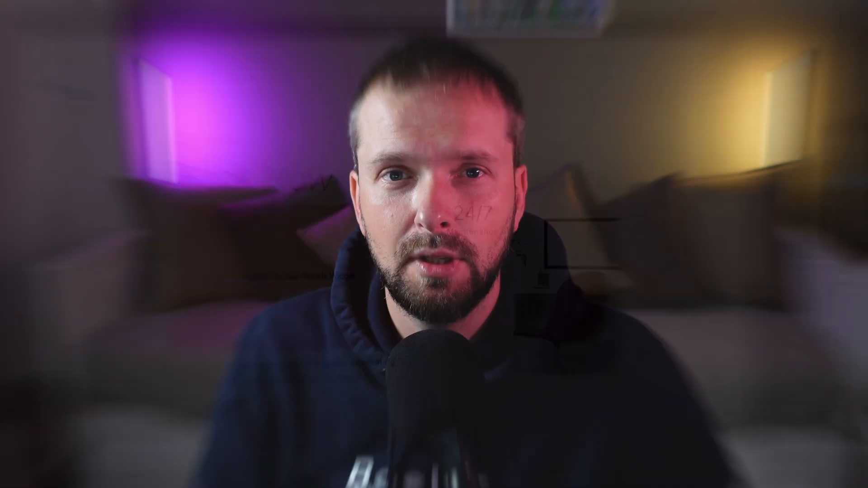